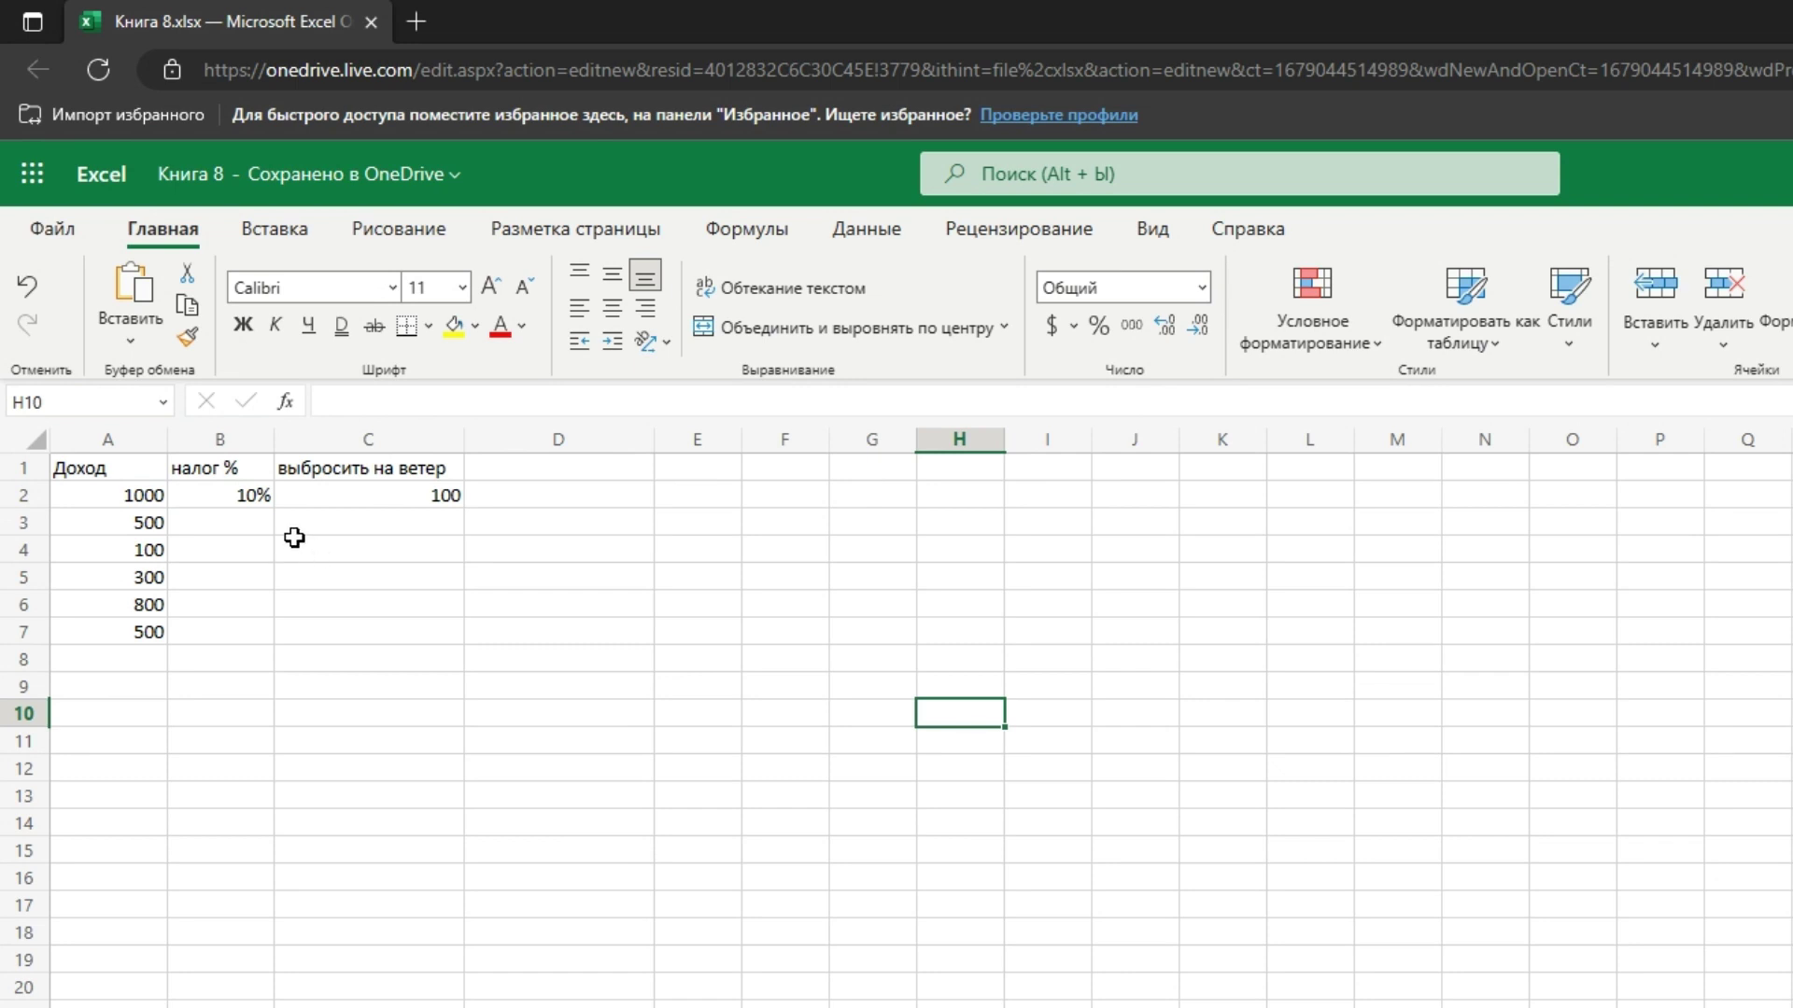
- Review the income in A2, the tax rate in B2 and the formula behind C2
click(149, 502)
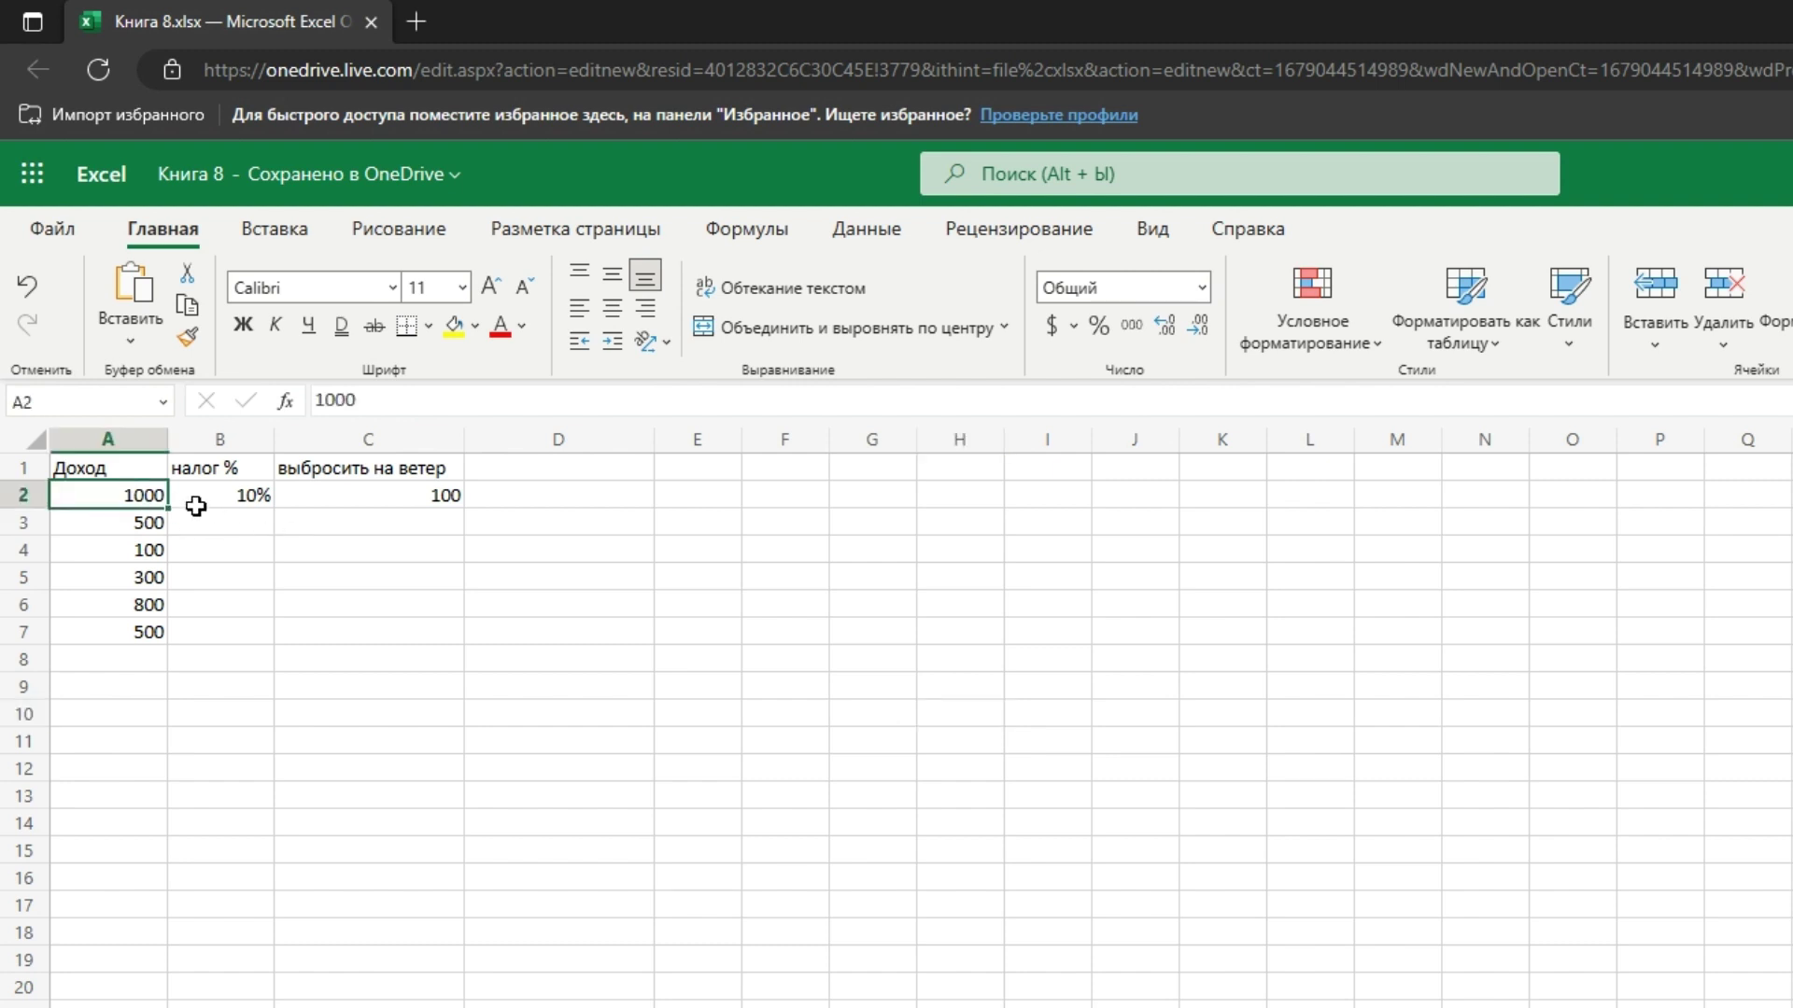
click(254, 500)
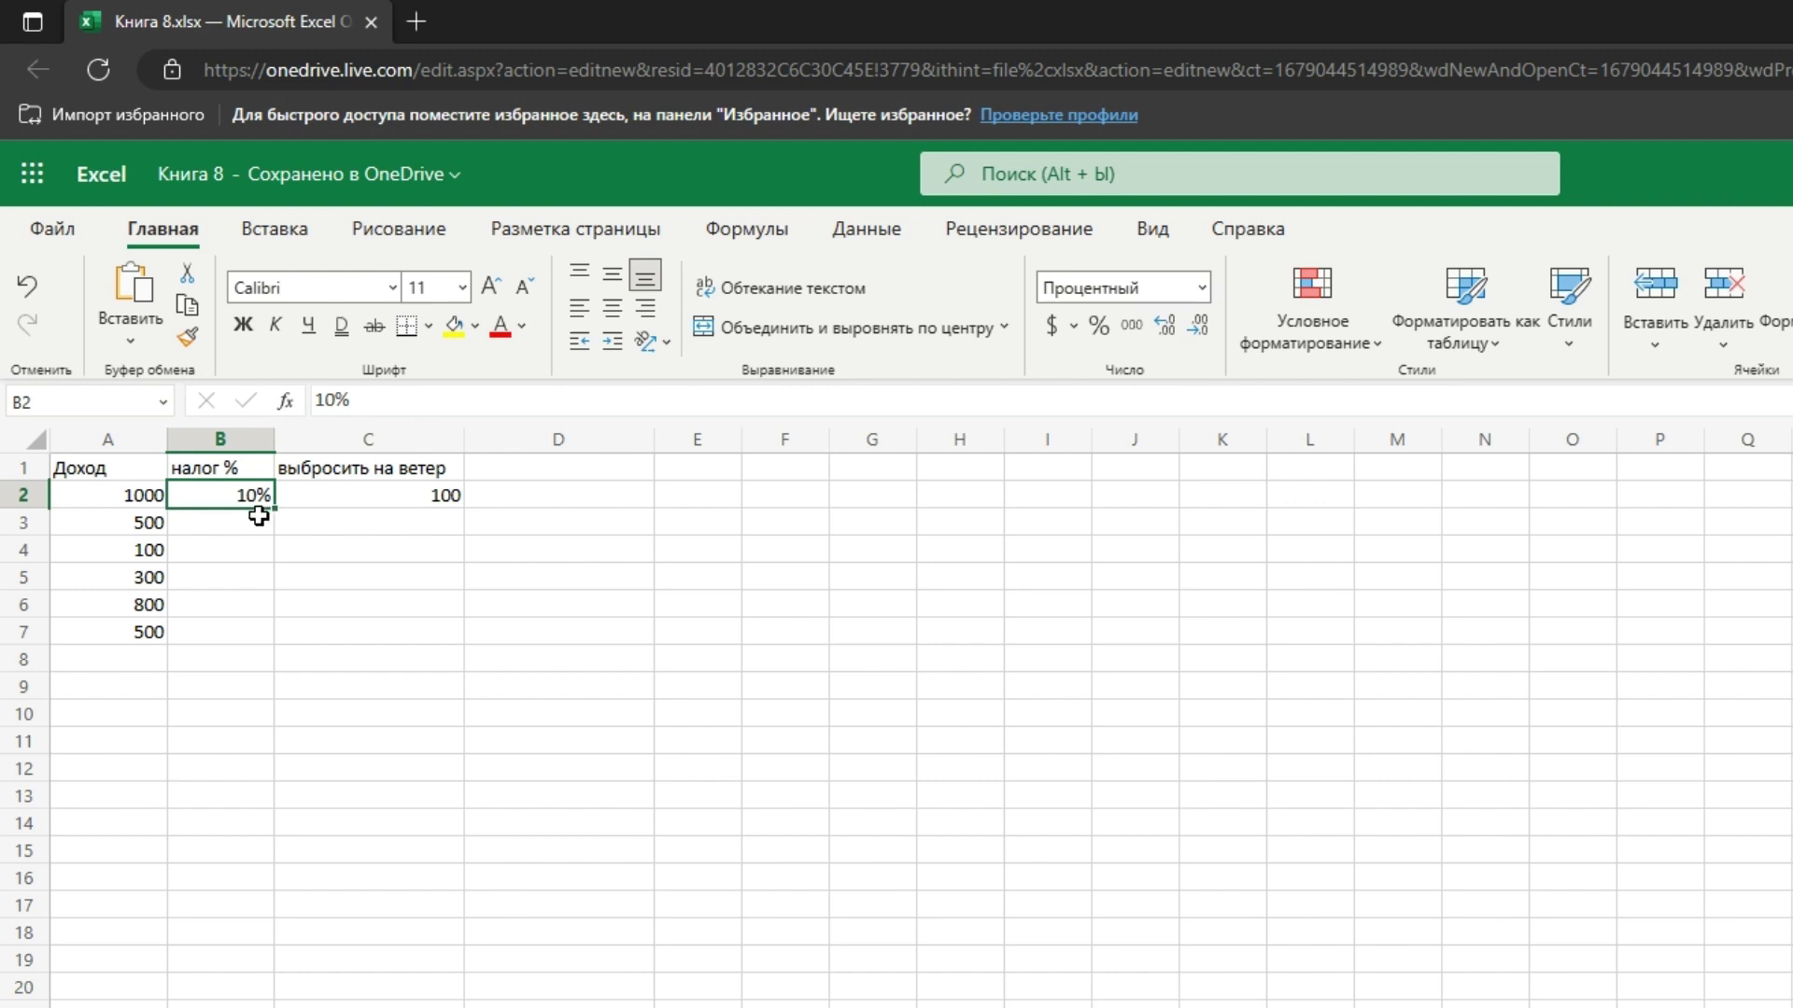
click(120, 497)
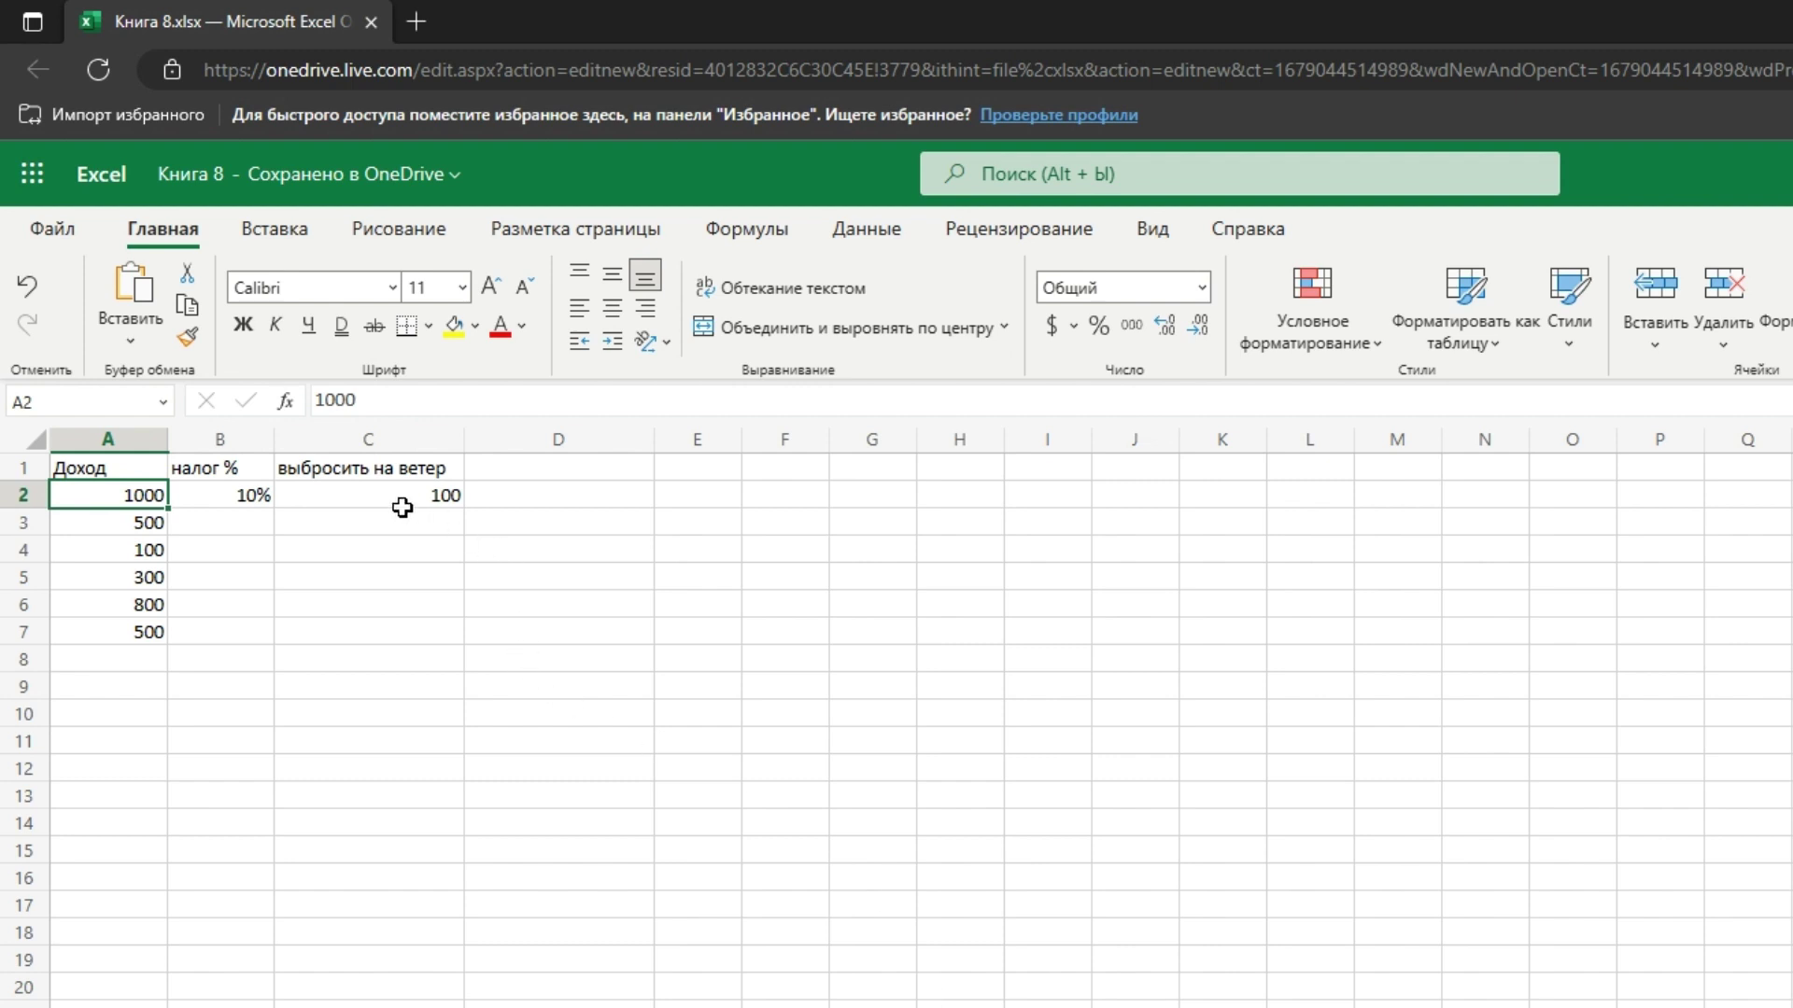
click(411, 496)
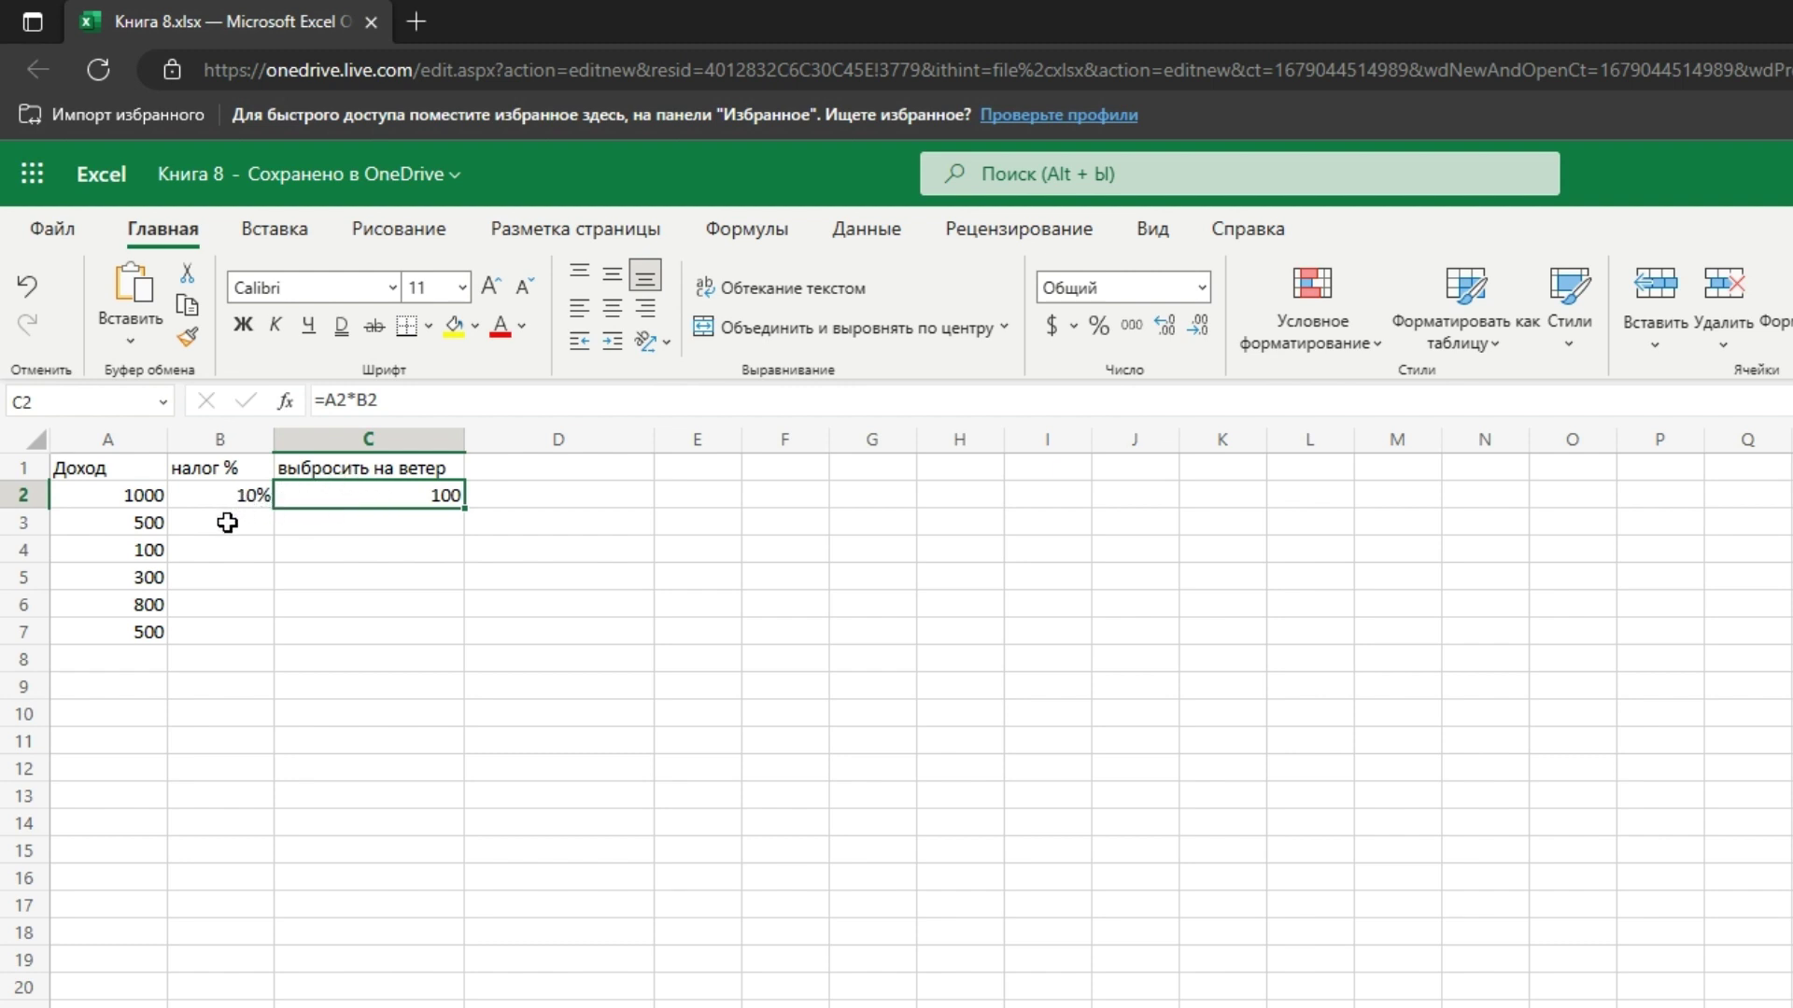
click(400, 520)
click(423, 499)
- Apply $ English (US) accounting format to A2 and C2, then copy C2's formula down to C7
click(151, 490)
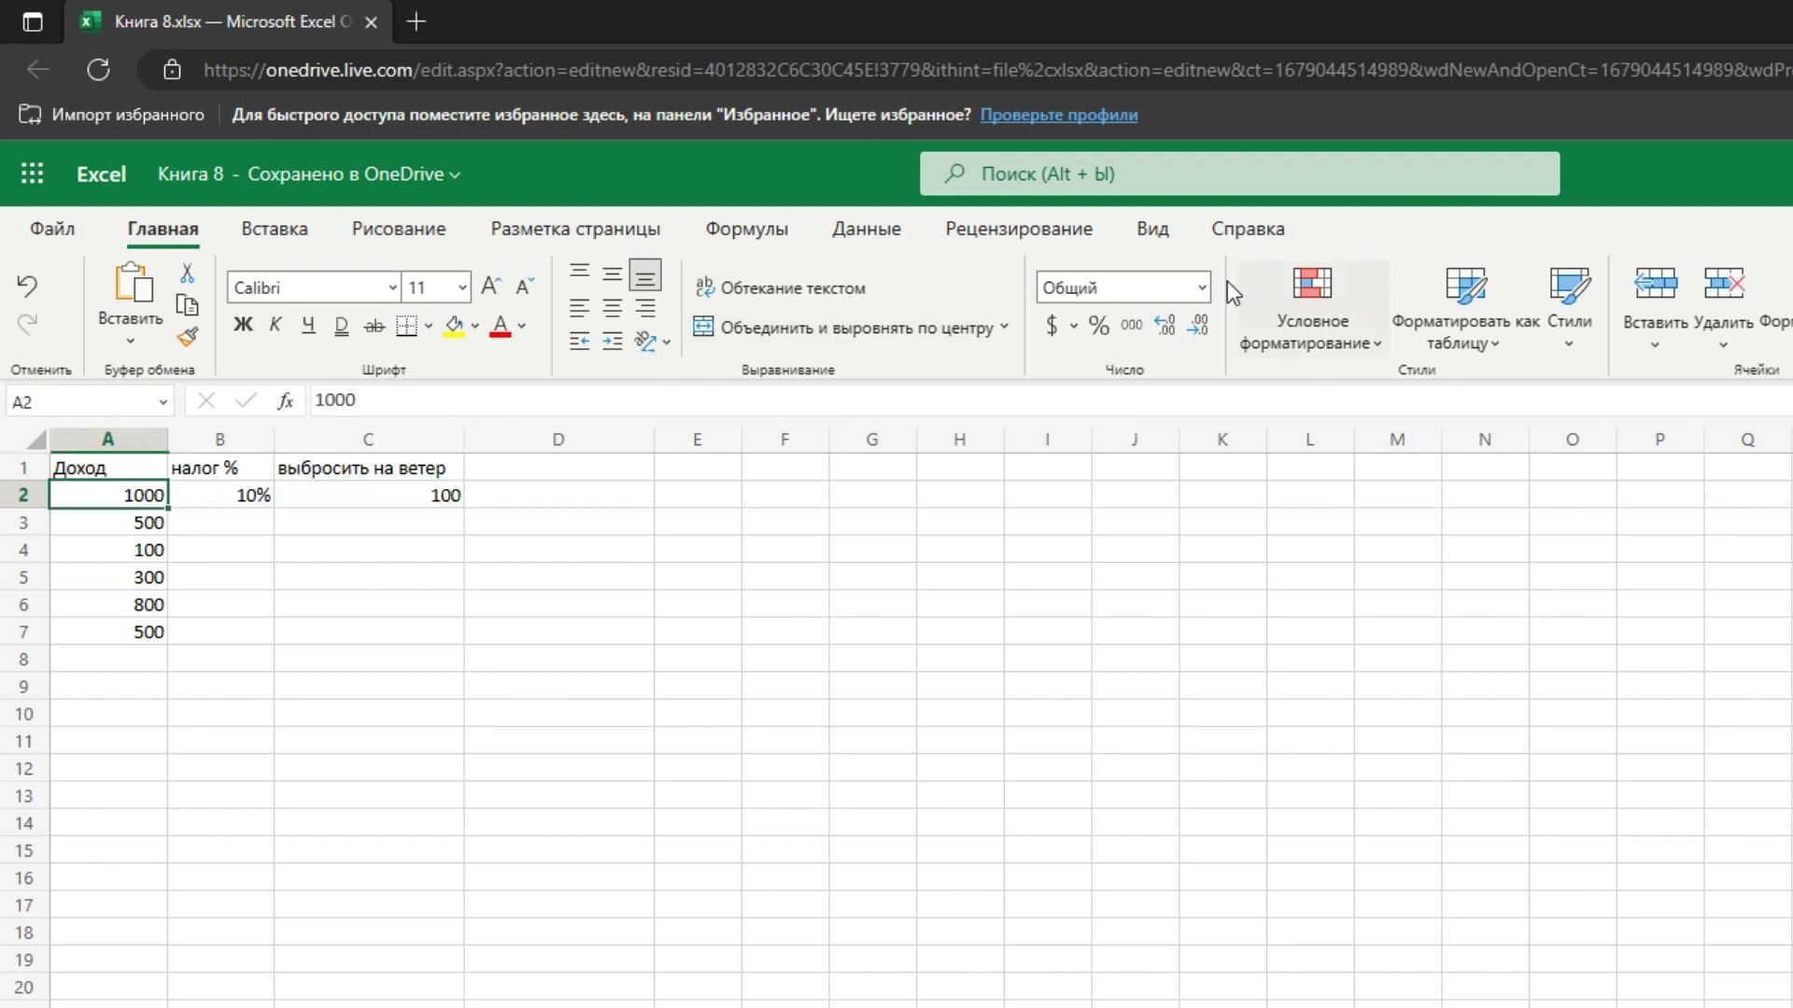
click(1073, 326)
click(1125, 364)
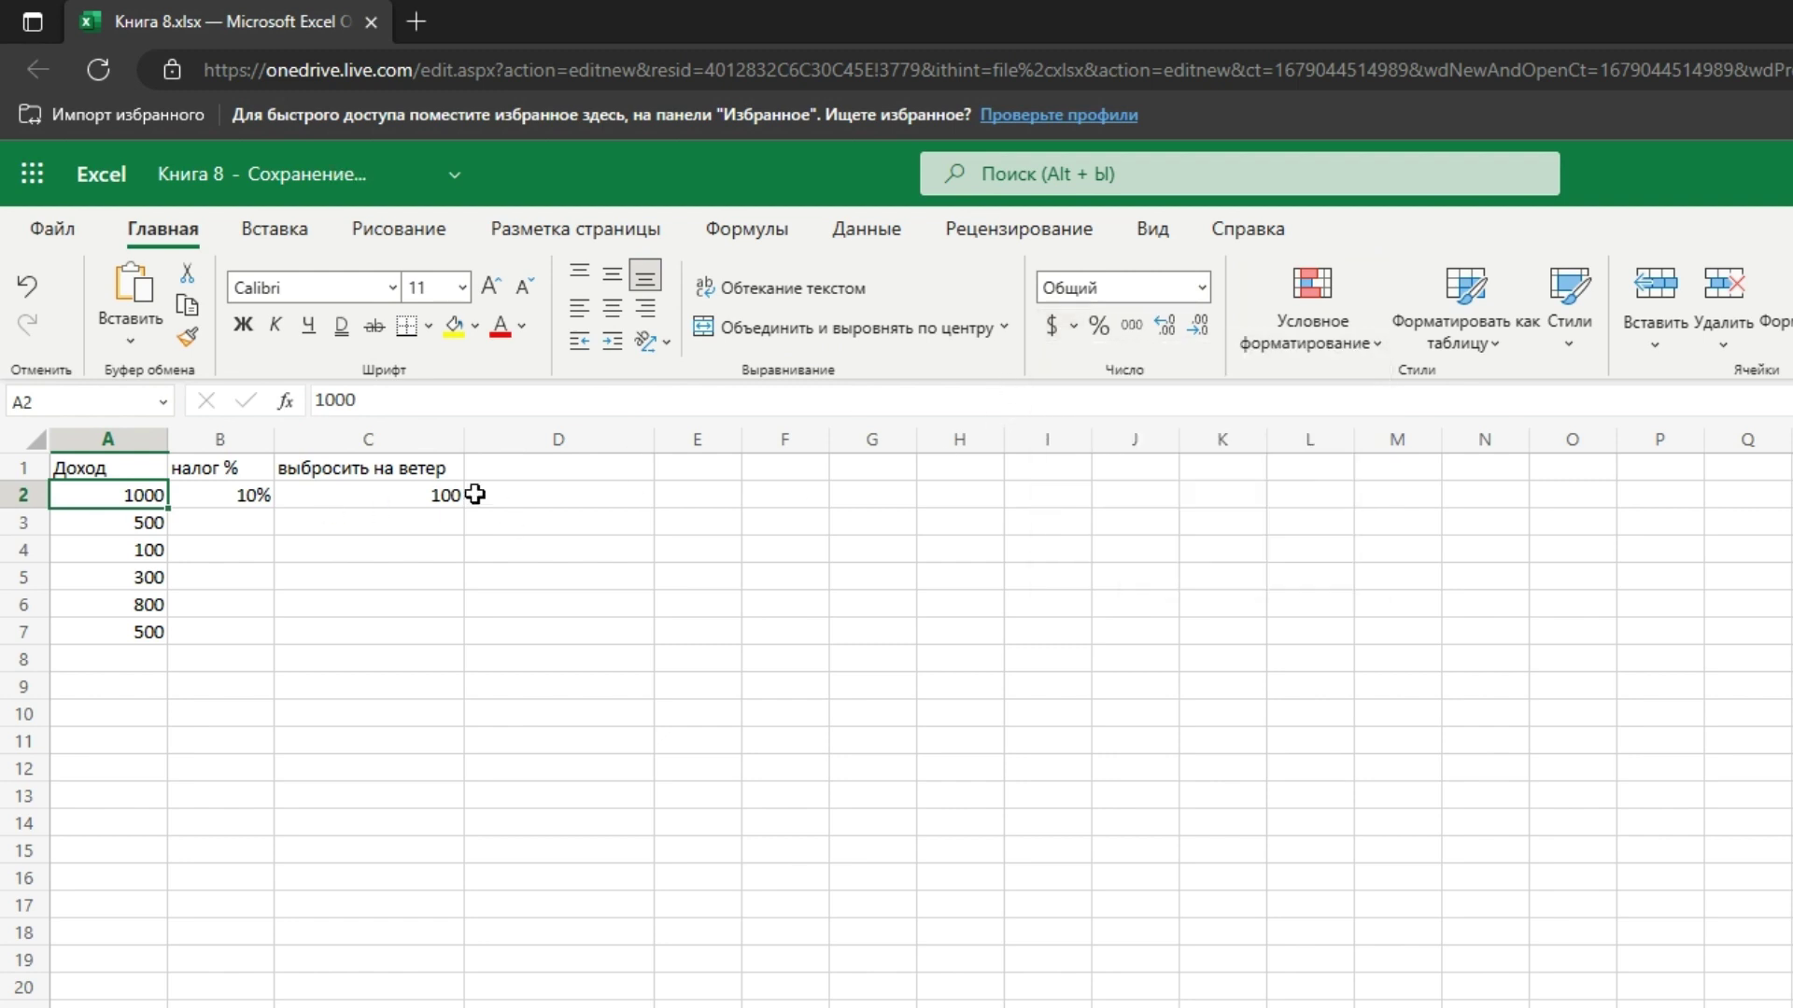
click(455, 500)
click(1072, 327)
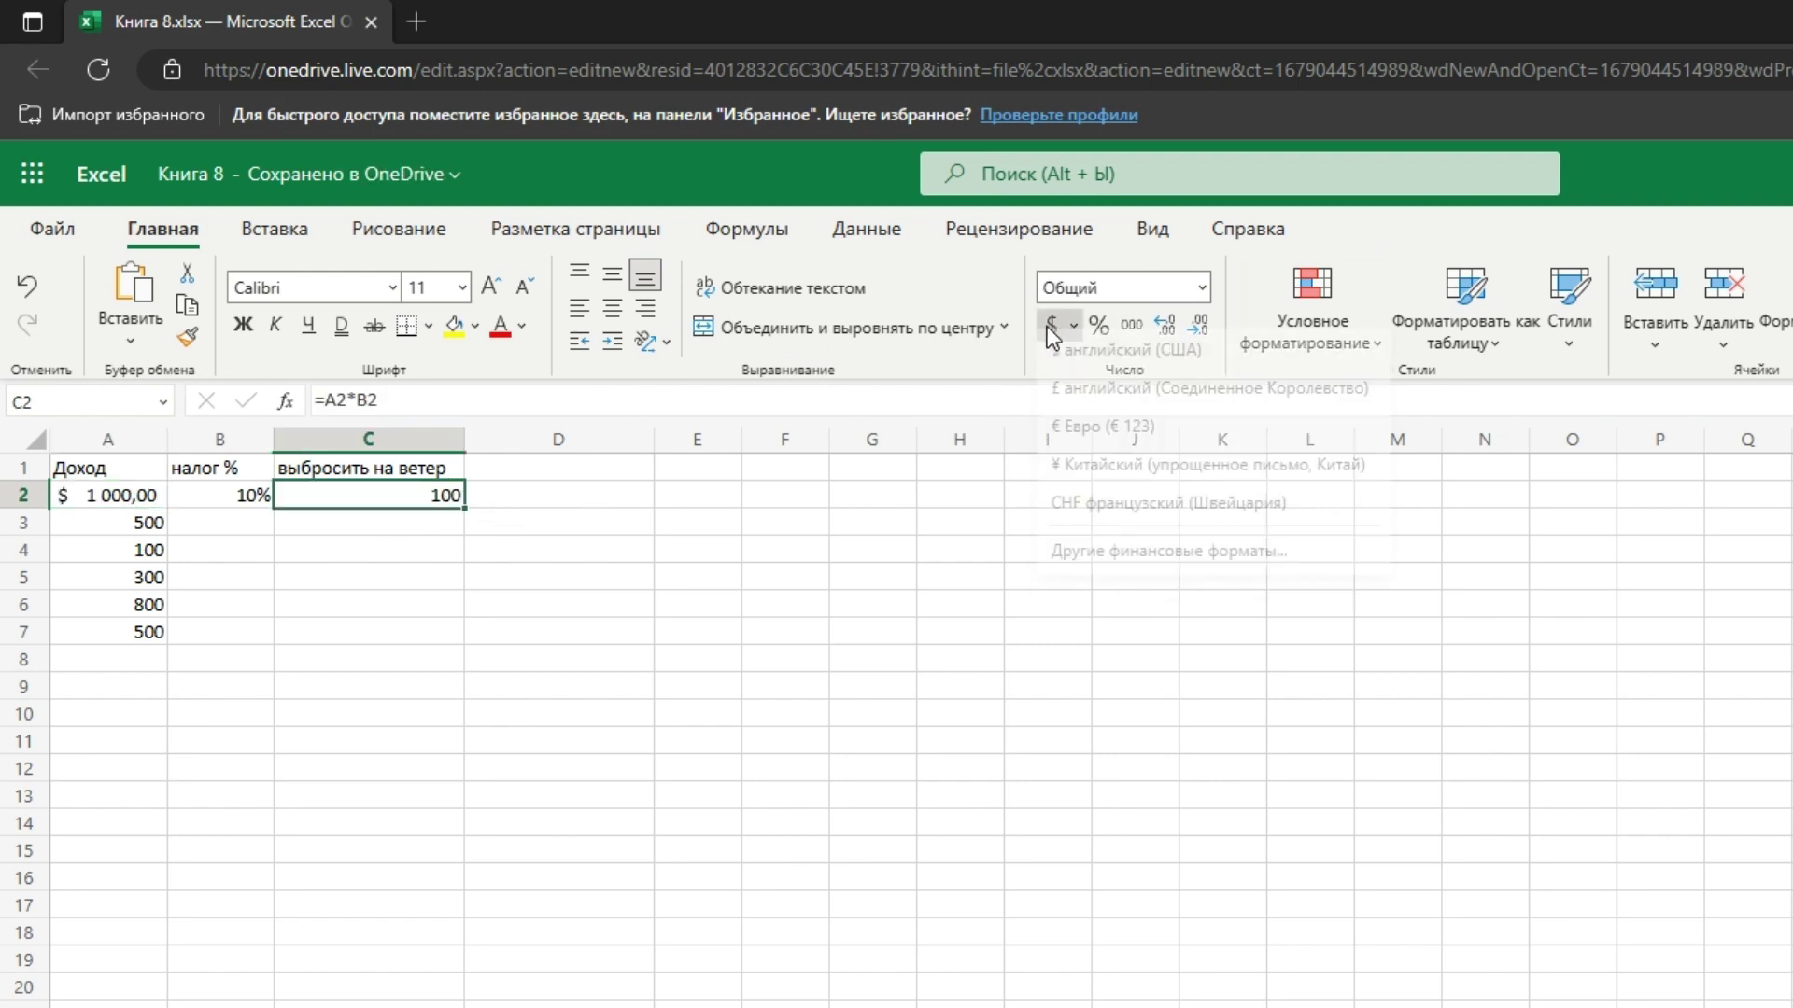
click(1133, 377)
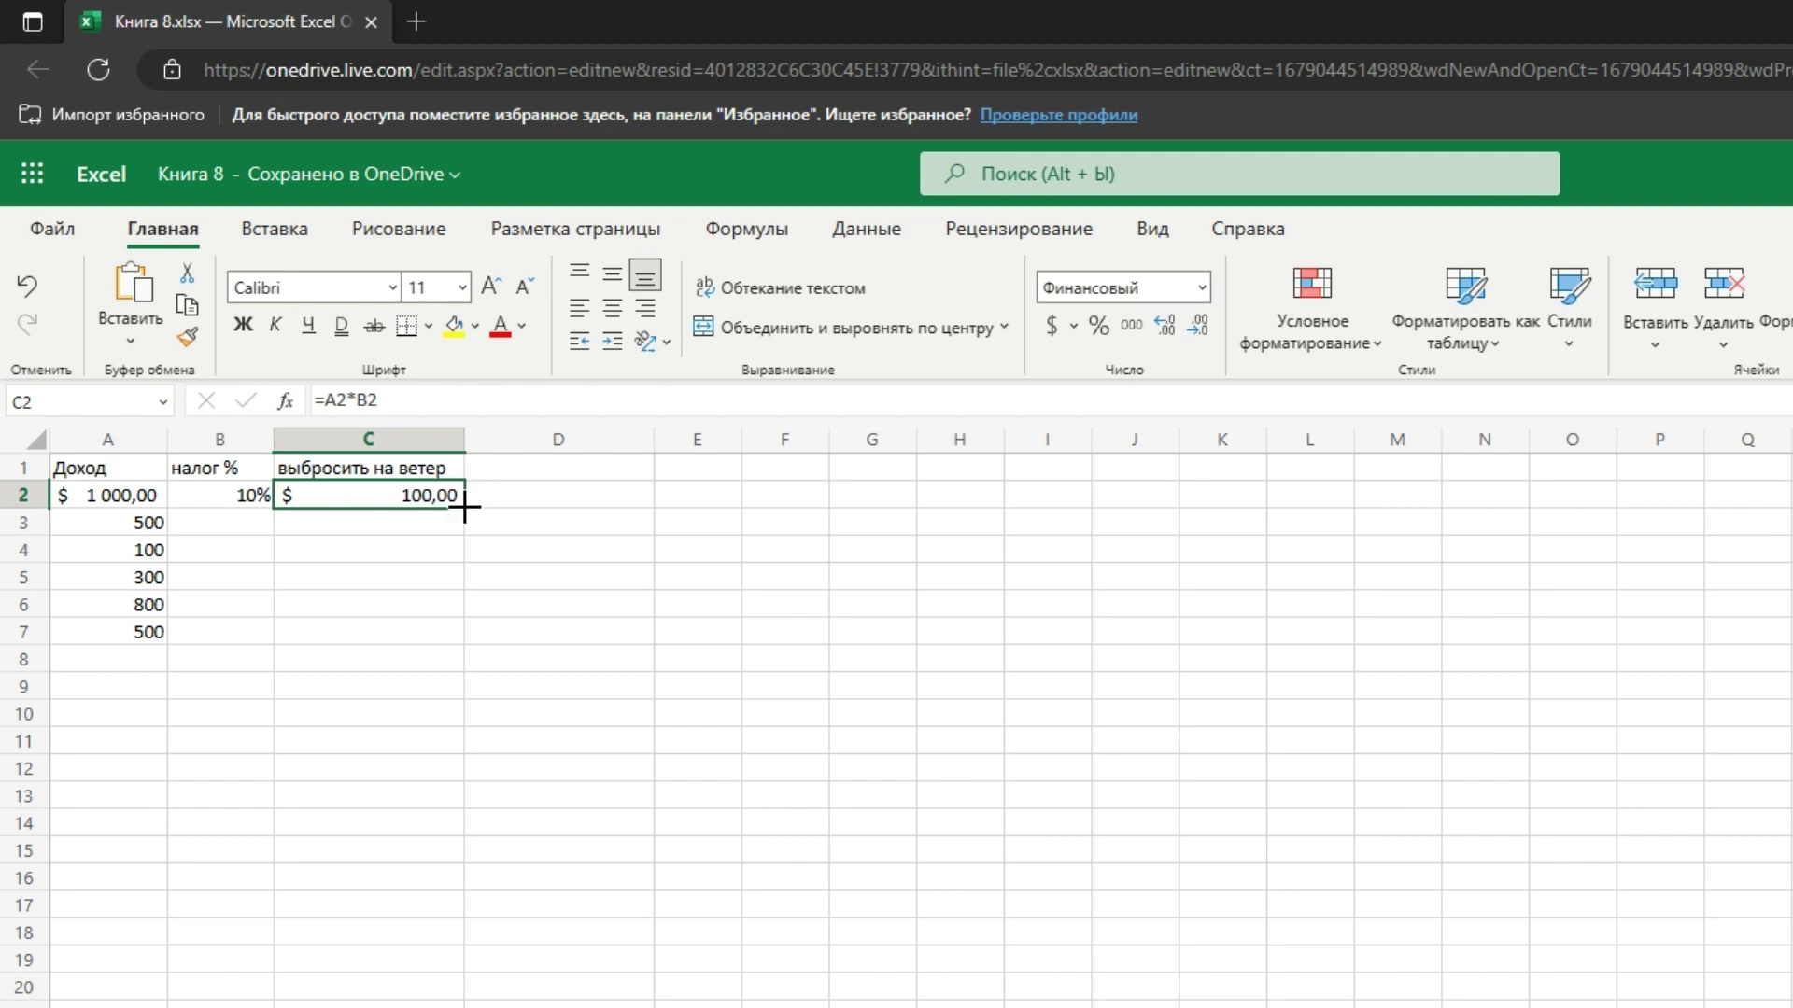
drag(464, 507, 450, 635)
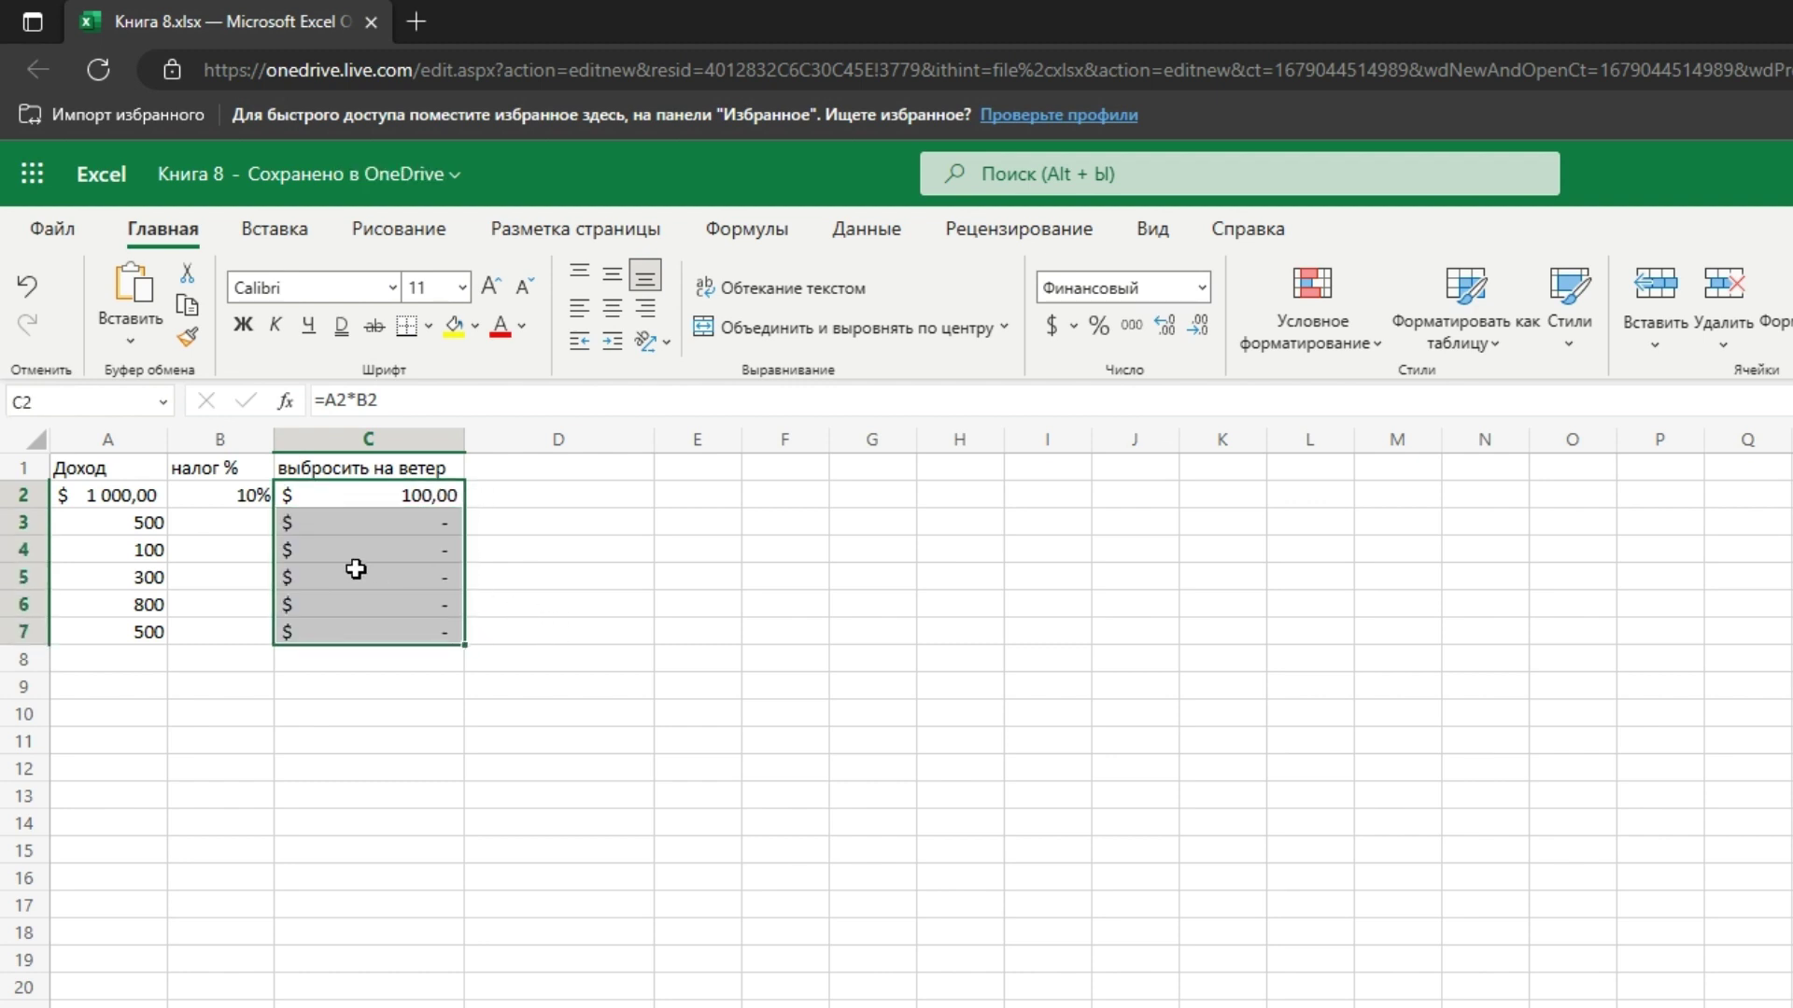
- Copy the 10% rate from B2 down through B7
double_click(258, 525)
click(260, 487)
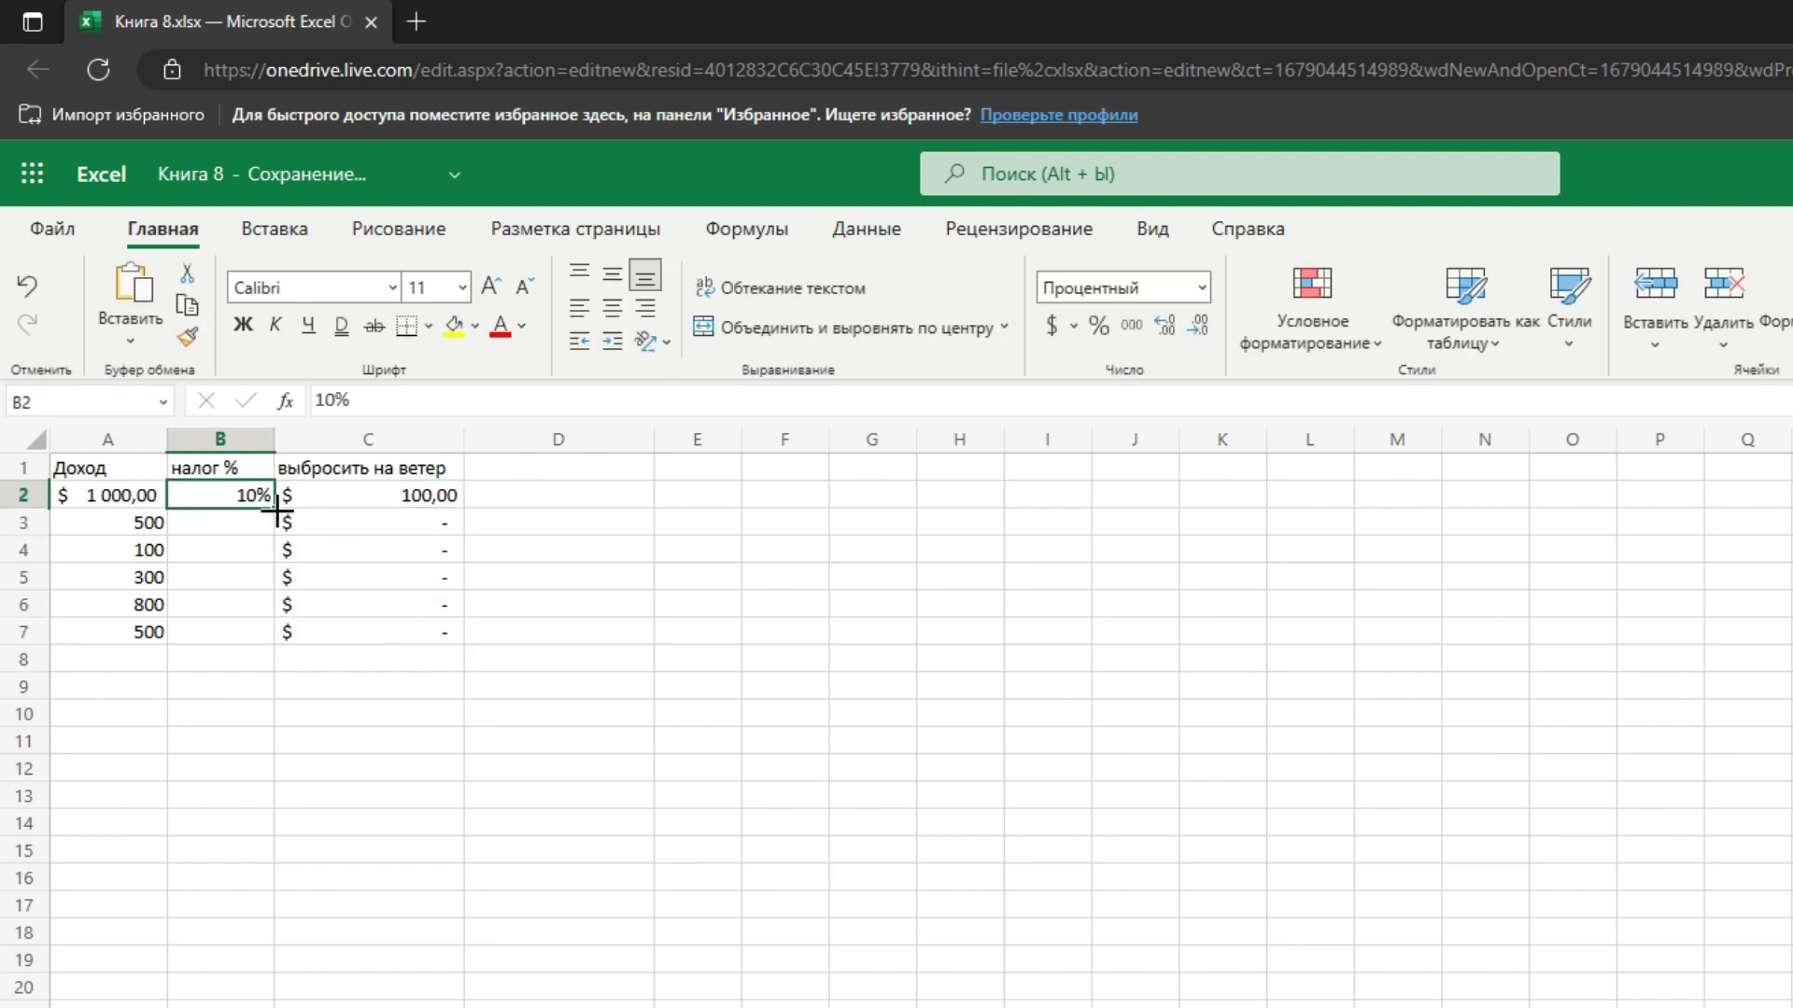
drag(273, 509, 270, 641)
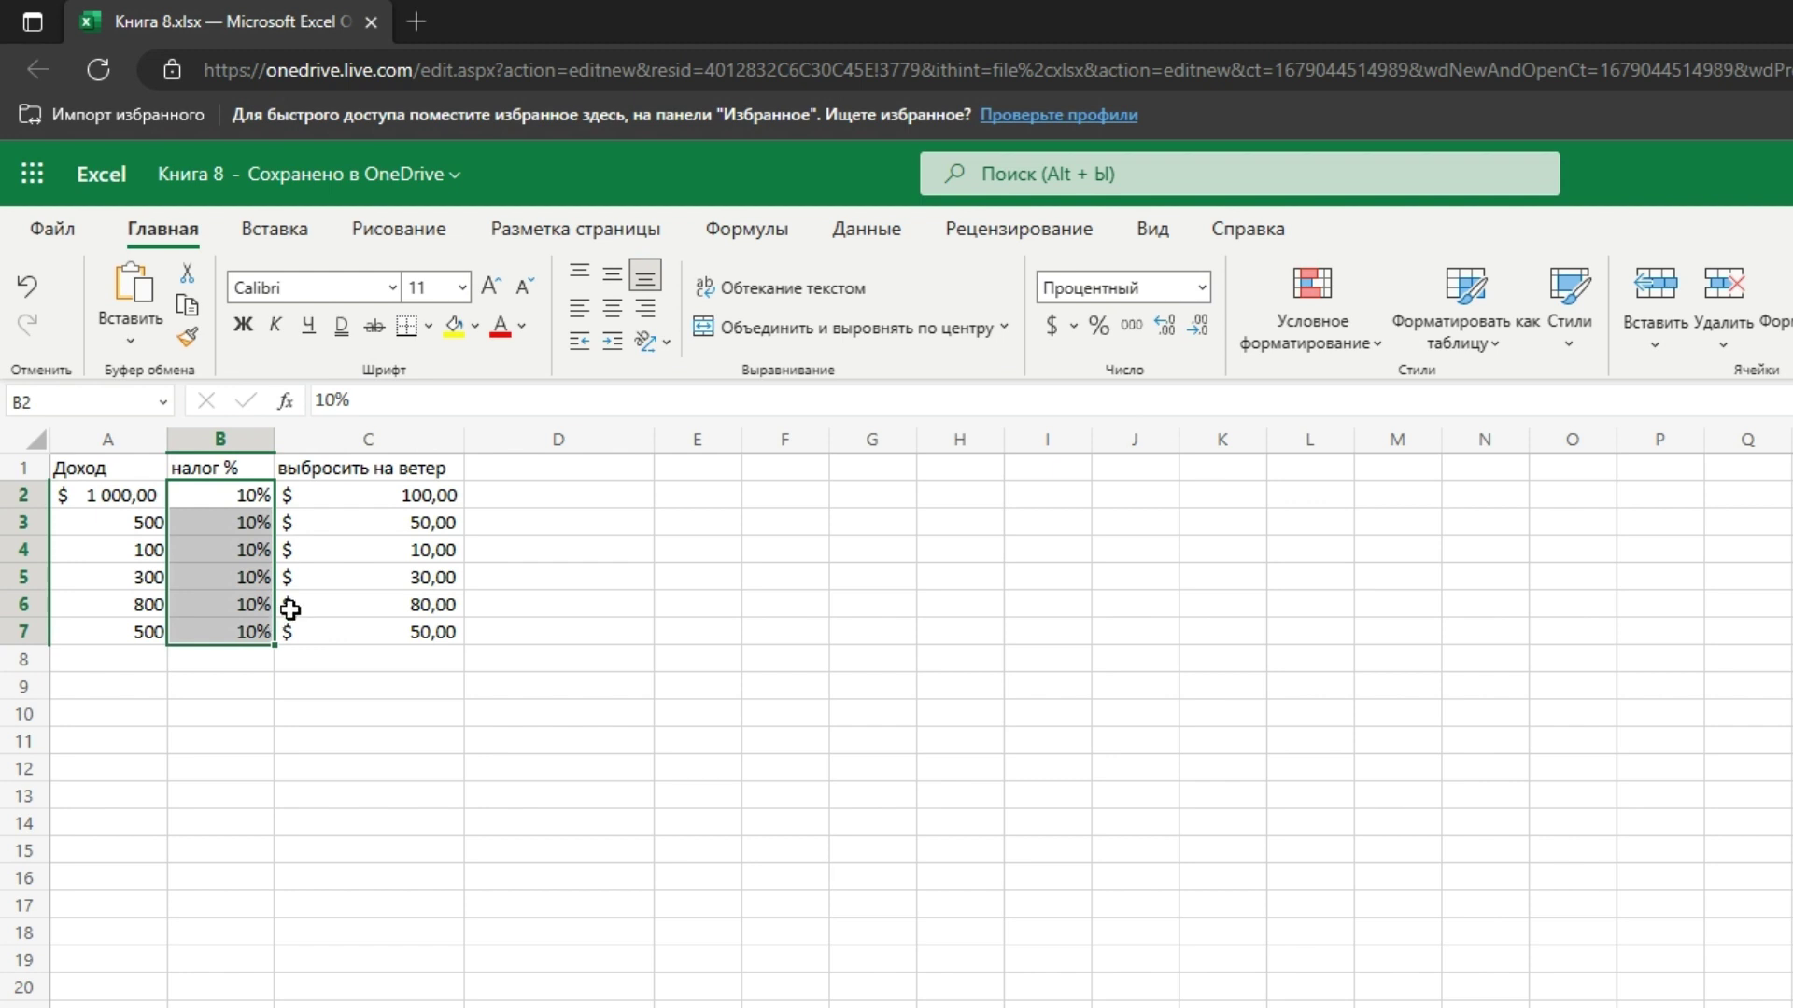
click(447, 499)
- Change the rates in B3, B4 and B5 to 30%, 20% and 30%
click(252, 523)
double_click(252, 523)
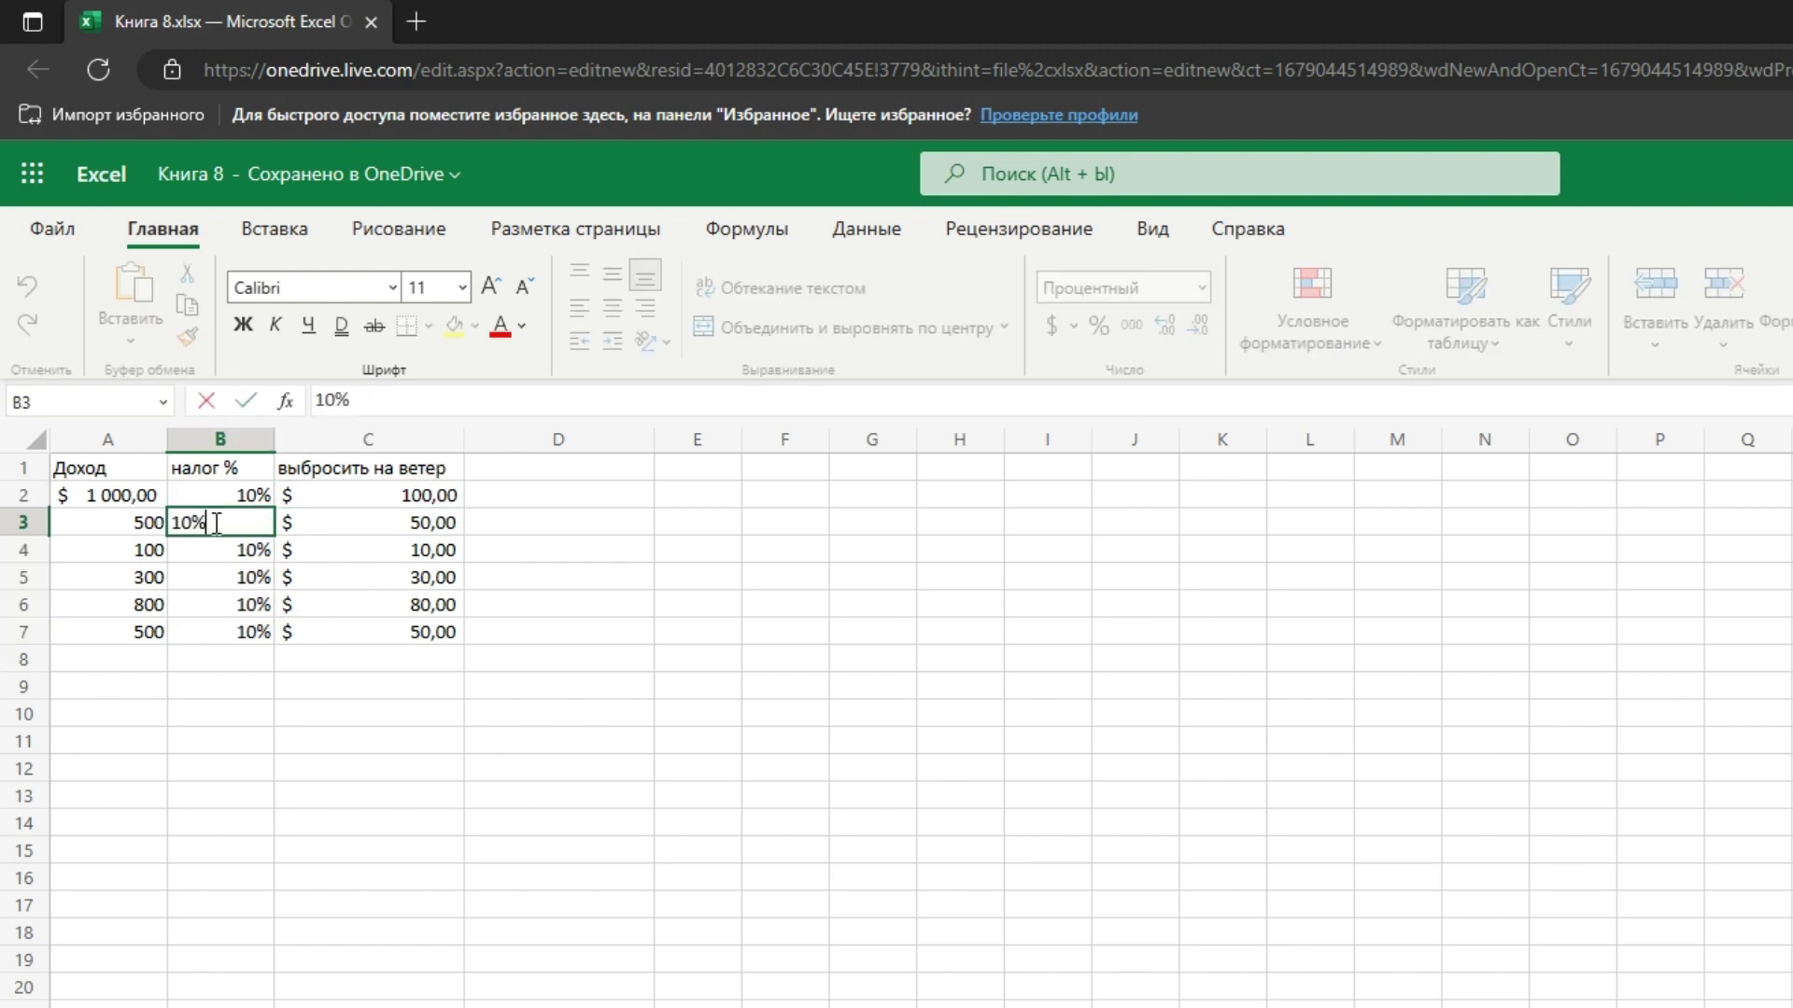
drag(191, 524, 173, 525)
text(3)
key(Return)
double_click(229, 553)
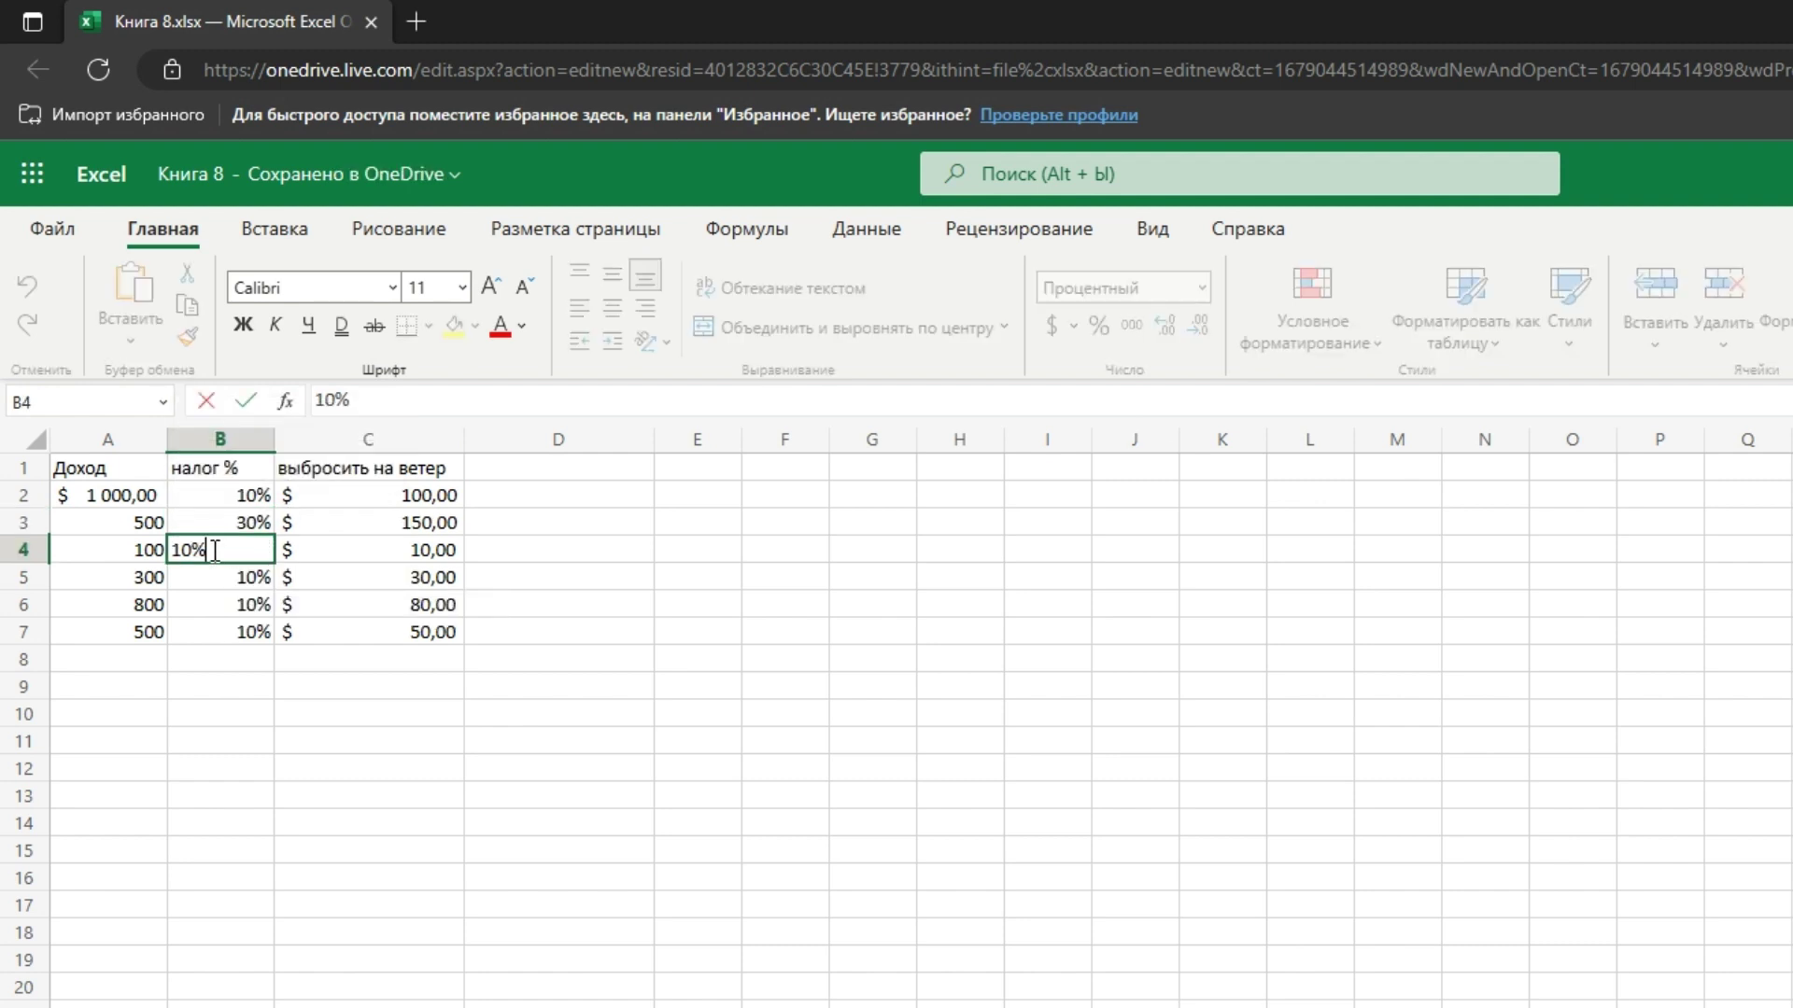
drag(193, 551, 173, 551)
text(2)
key(Return)
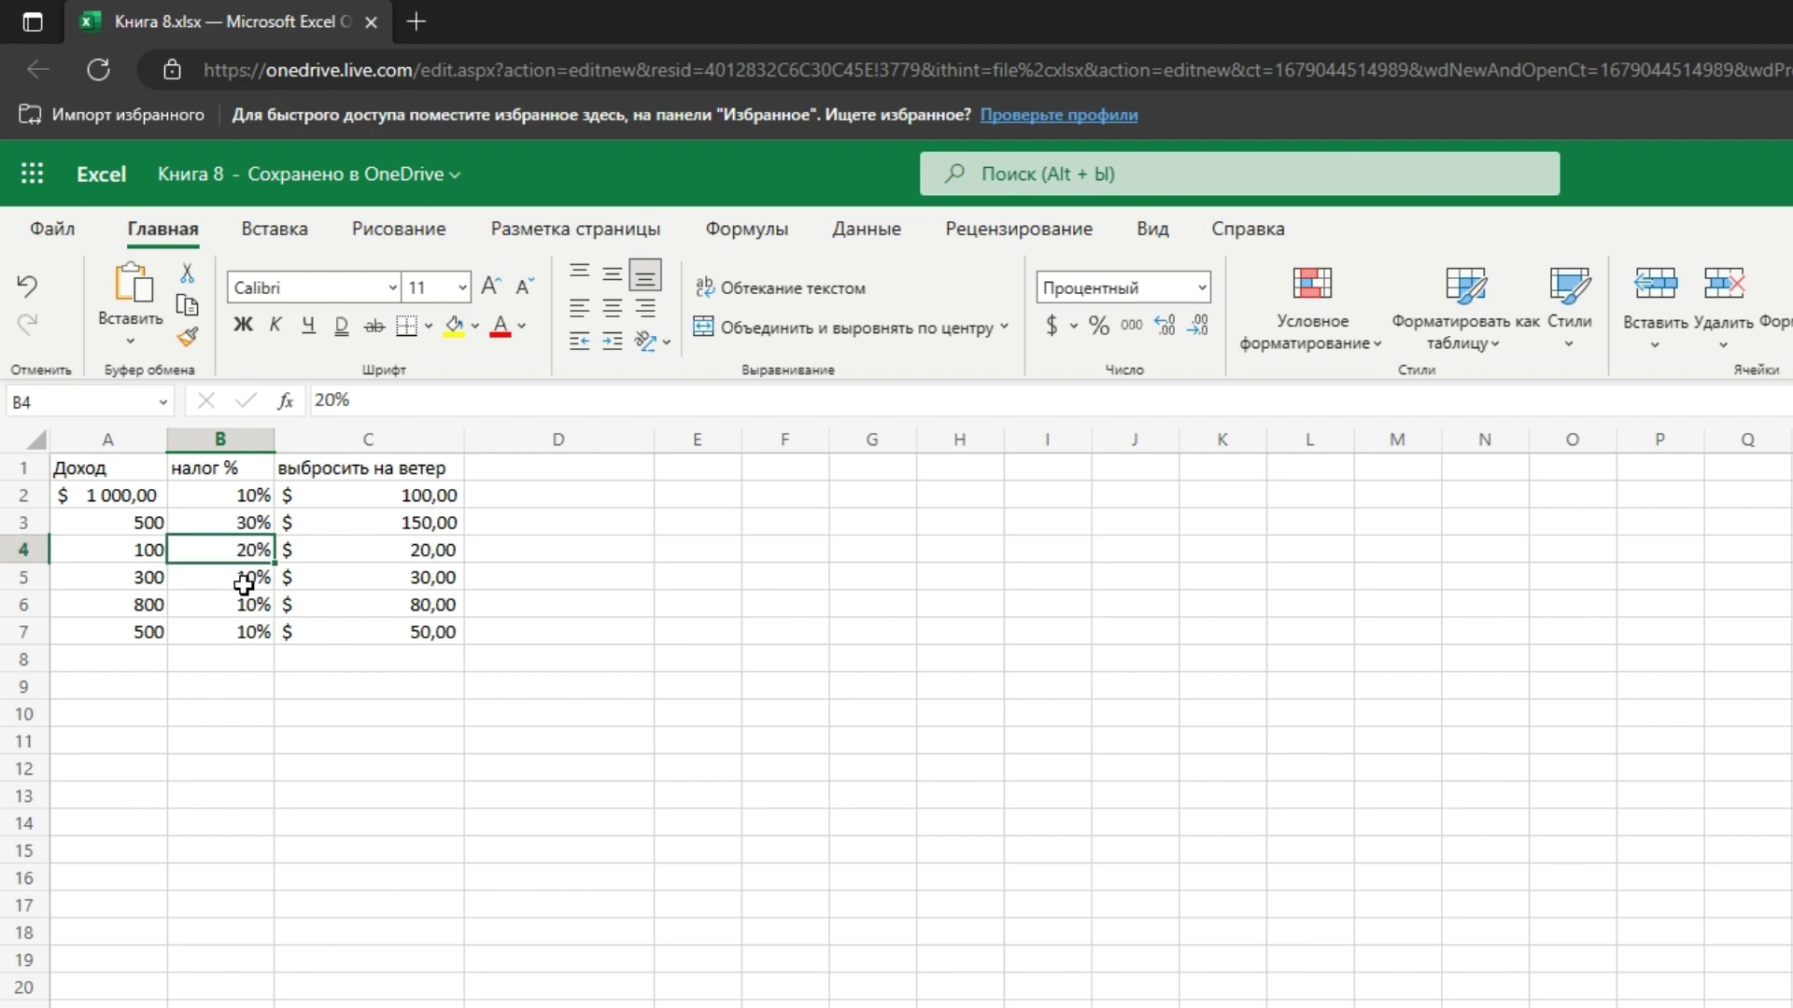
double_click(256, 579)
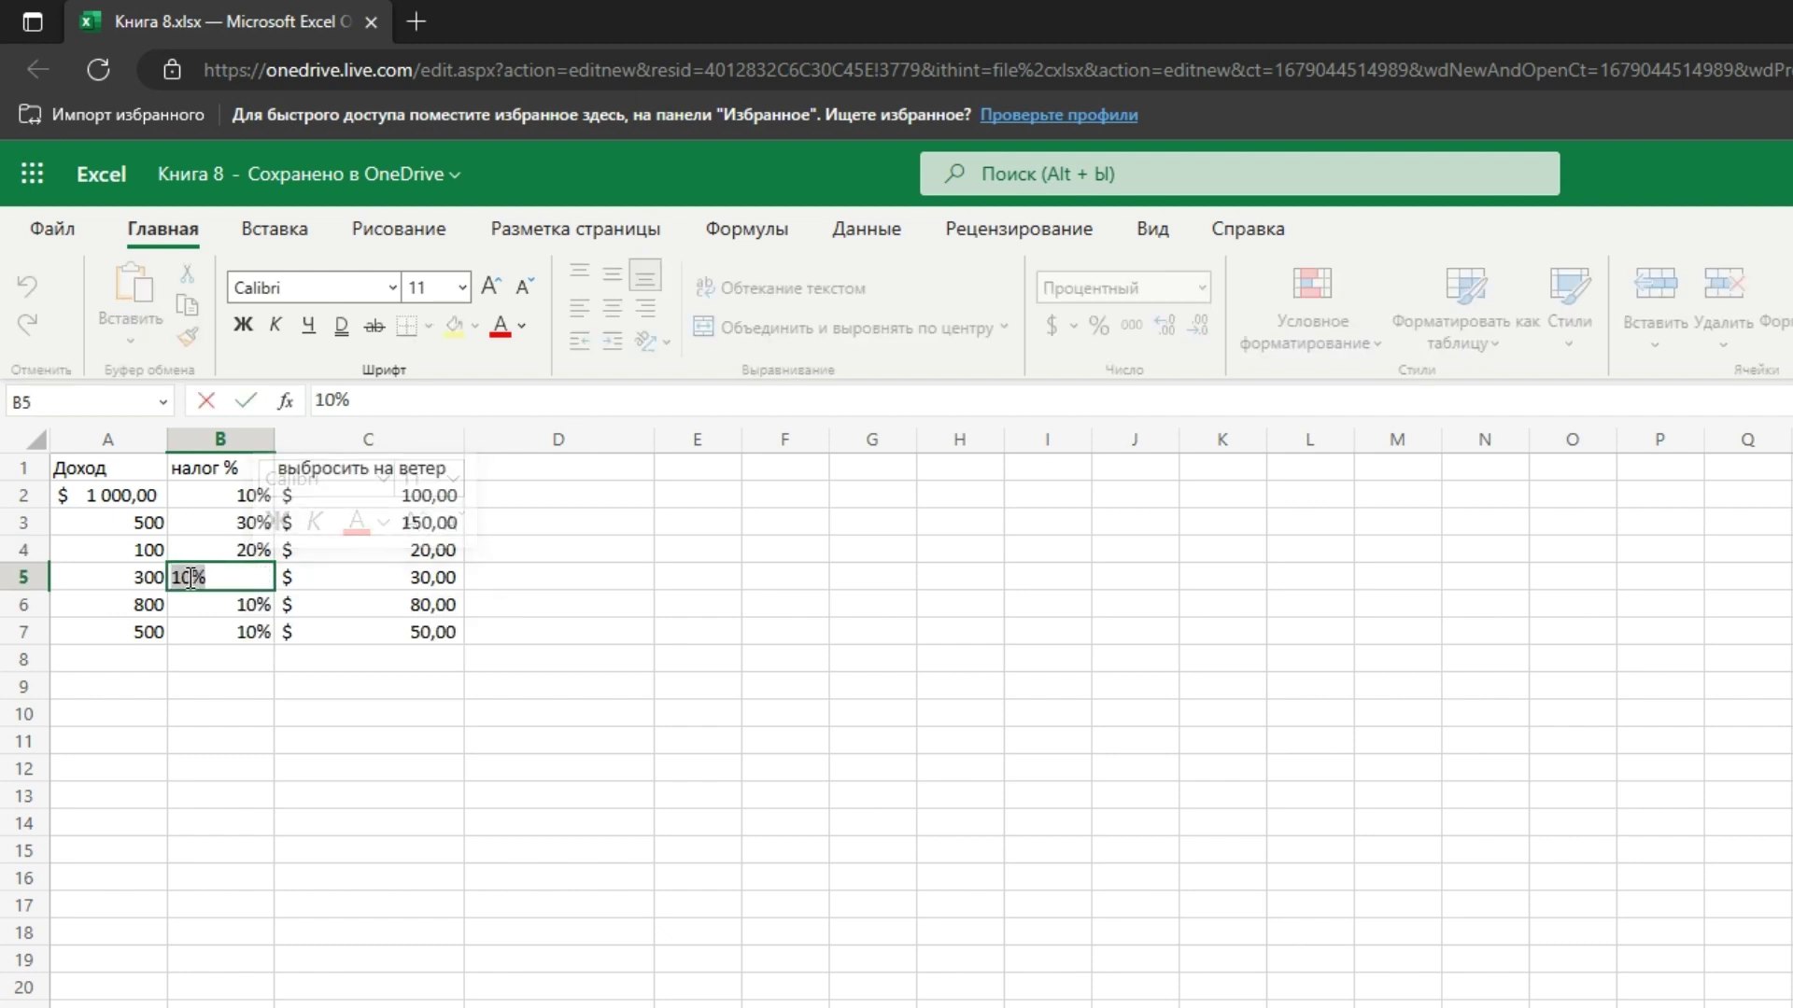
key(Home)
key(Delete)
text(3)
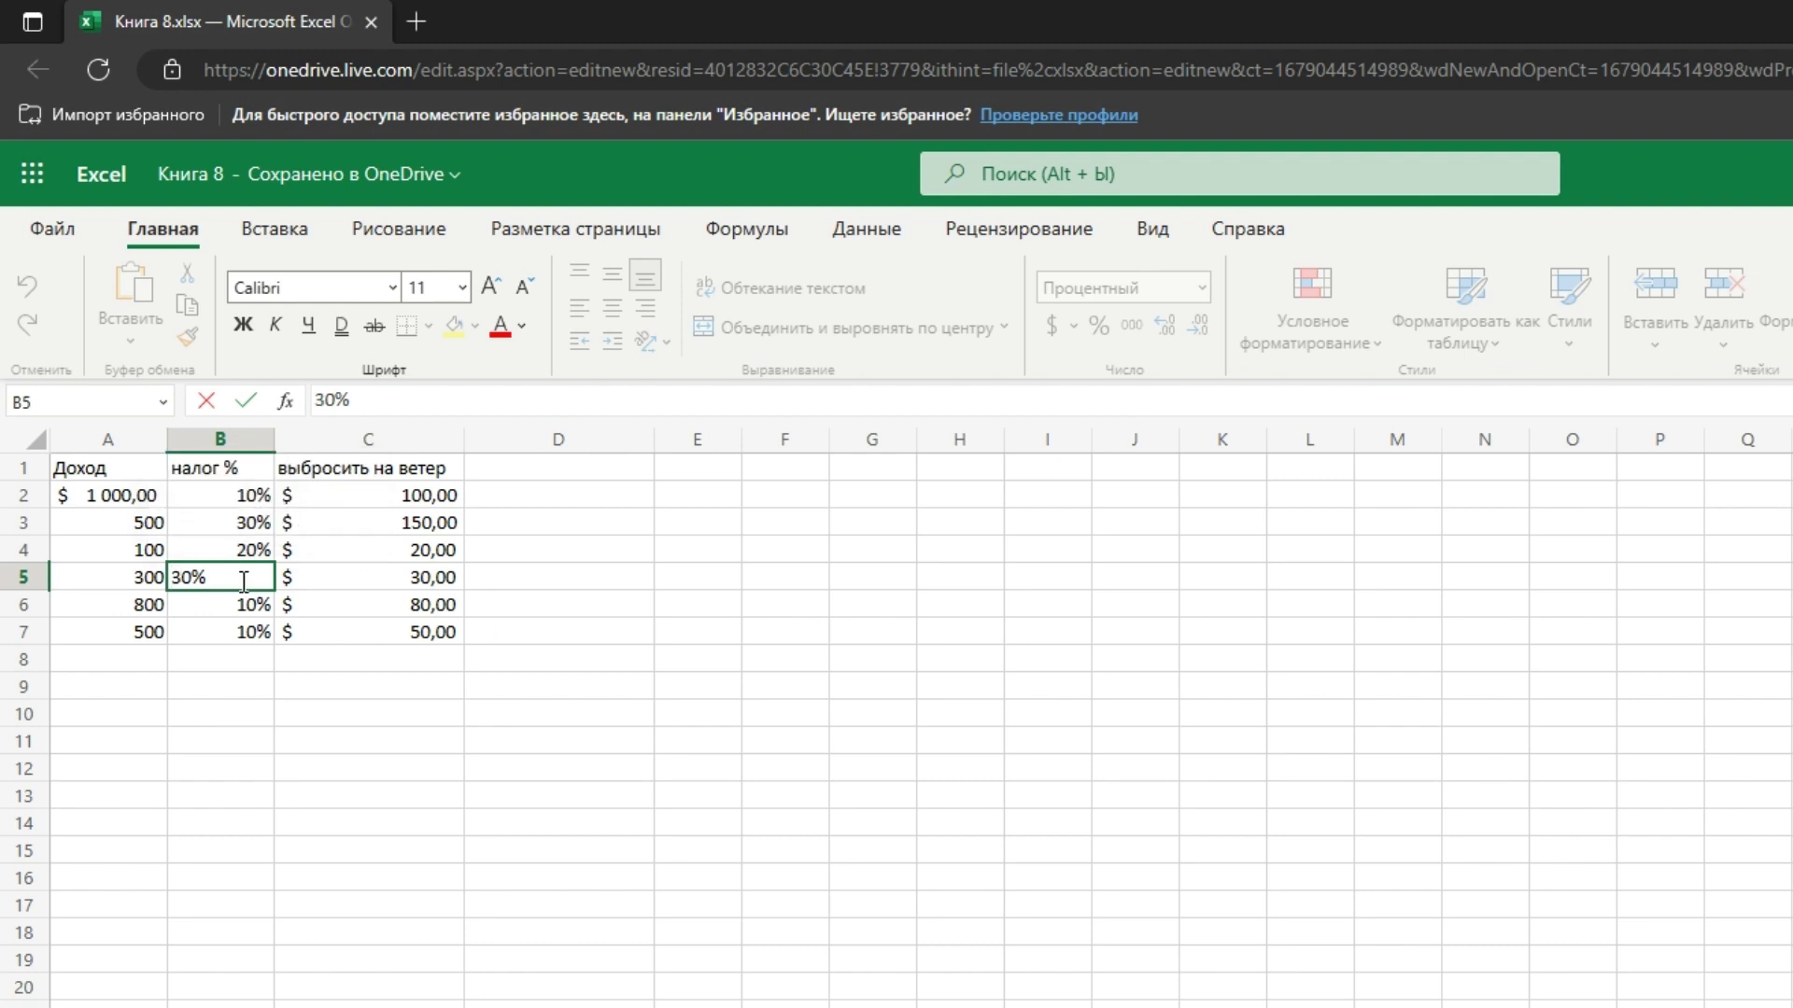
key(Return)
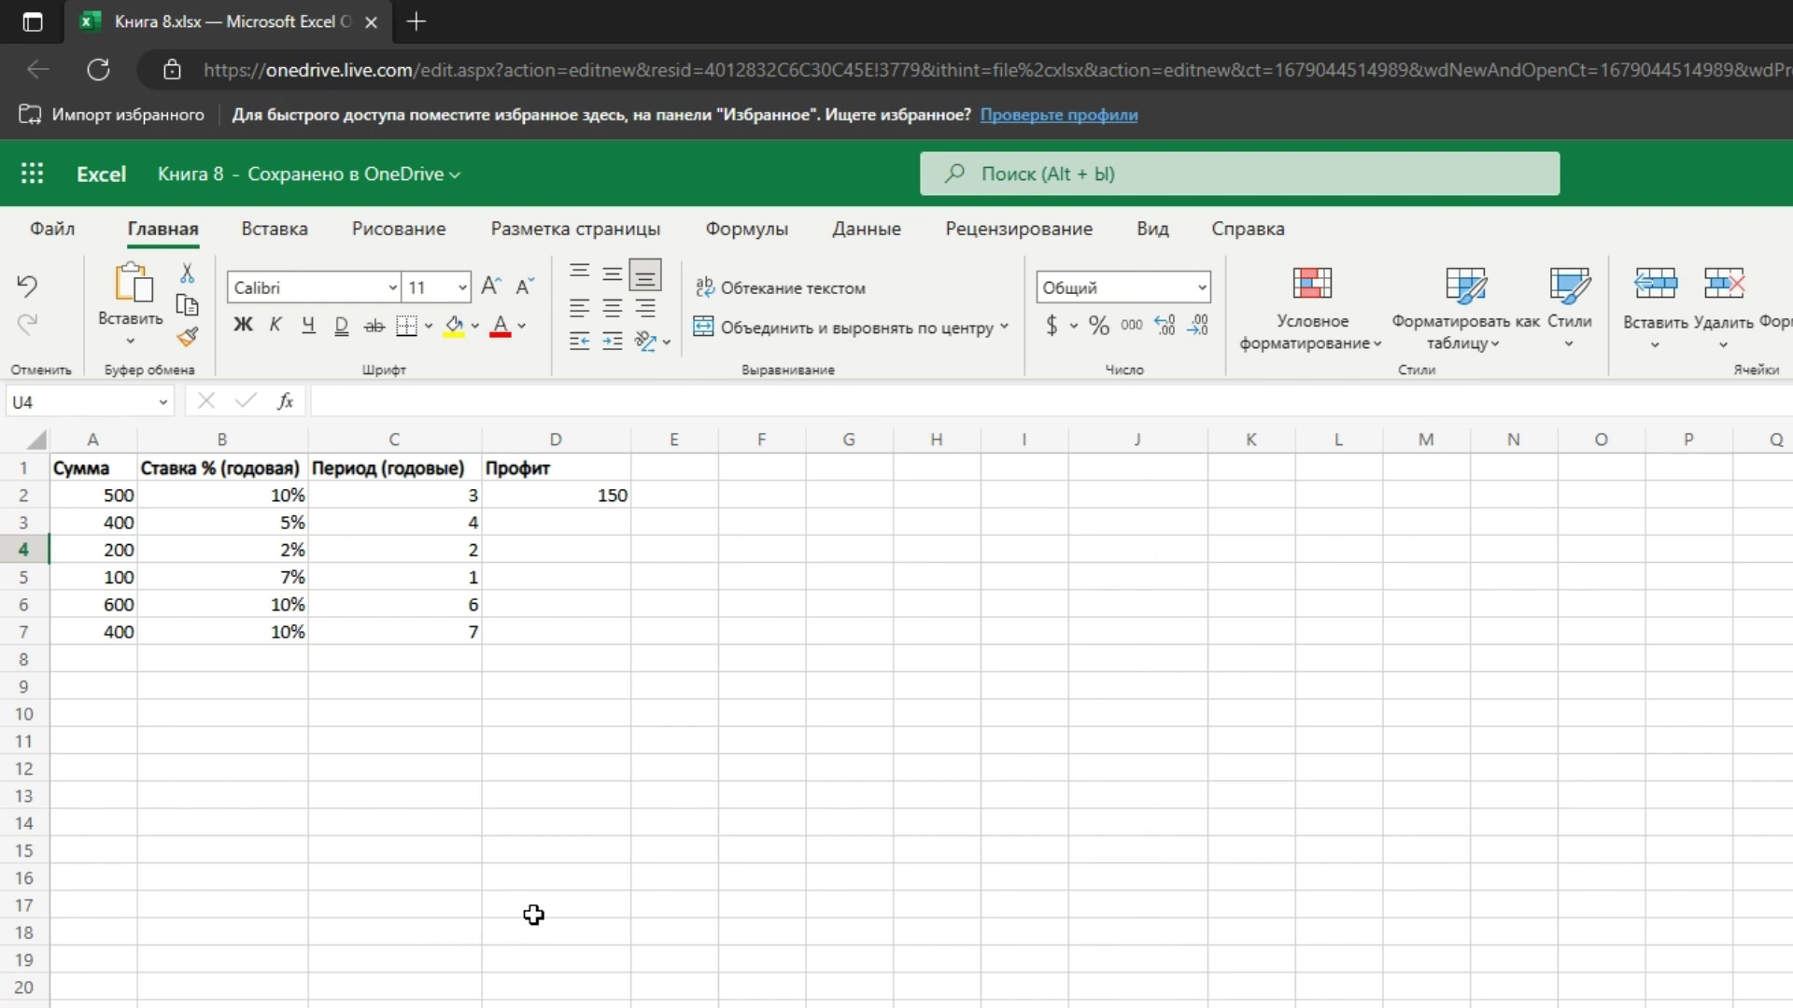
- Check the deposit sum in A2 and the annual rate in B2
click(117, 496)
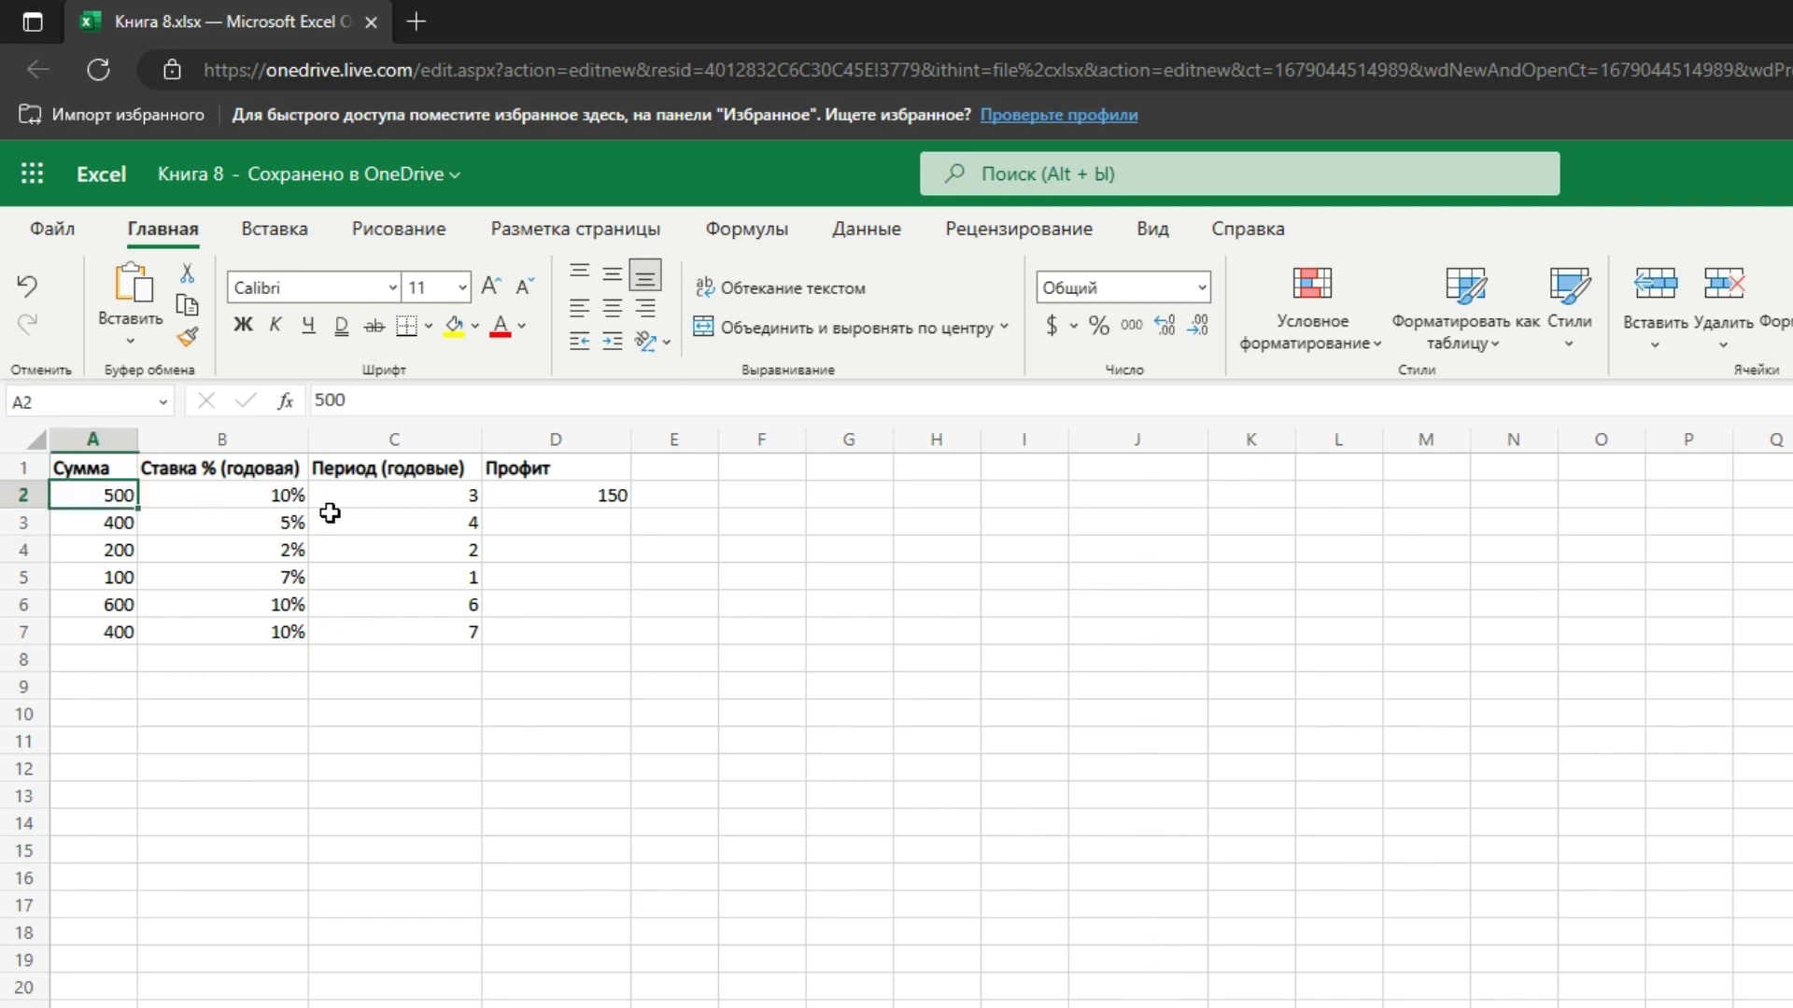
click(260, 496)
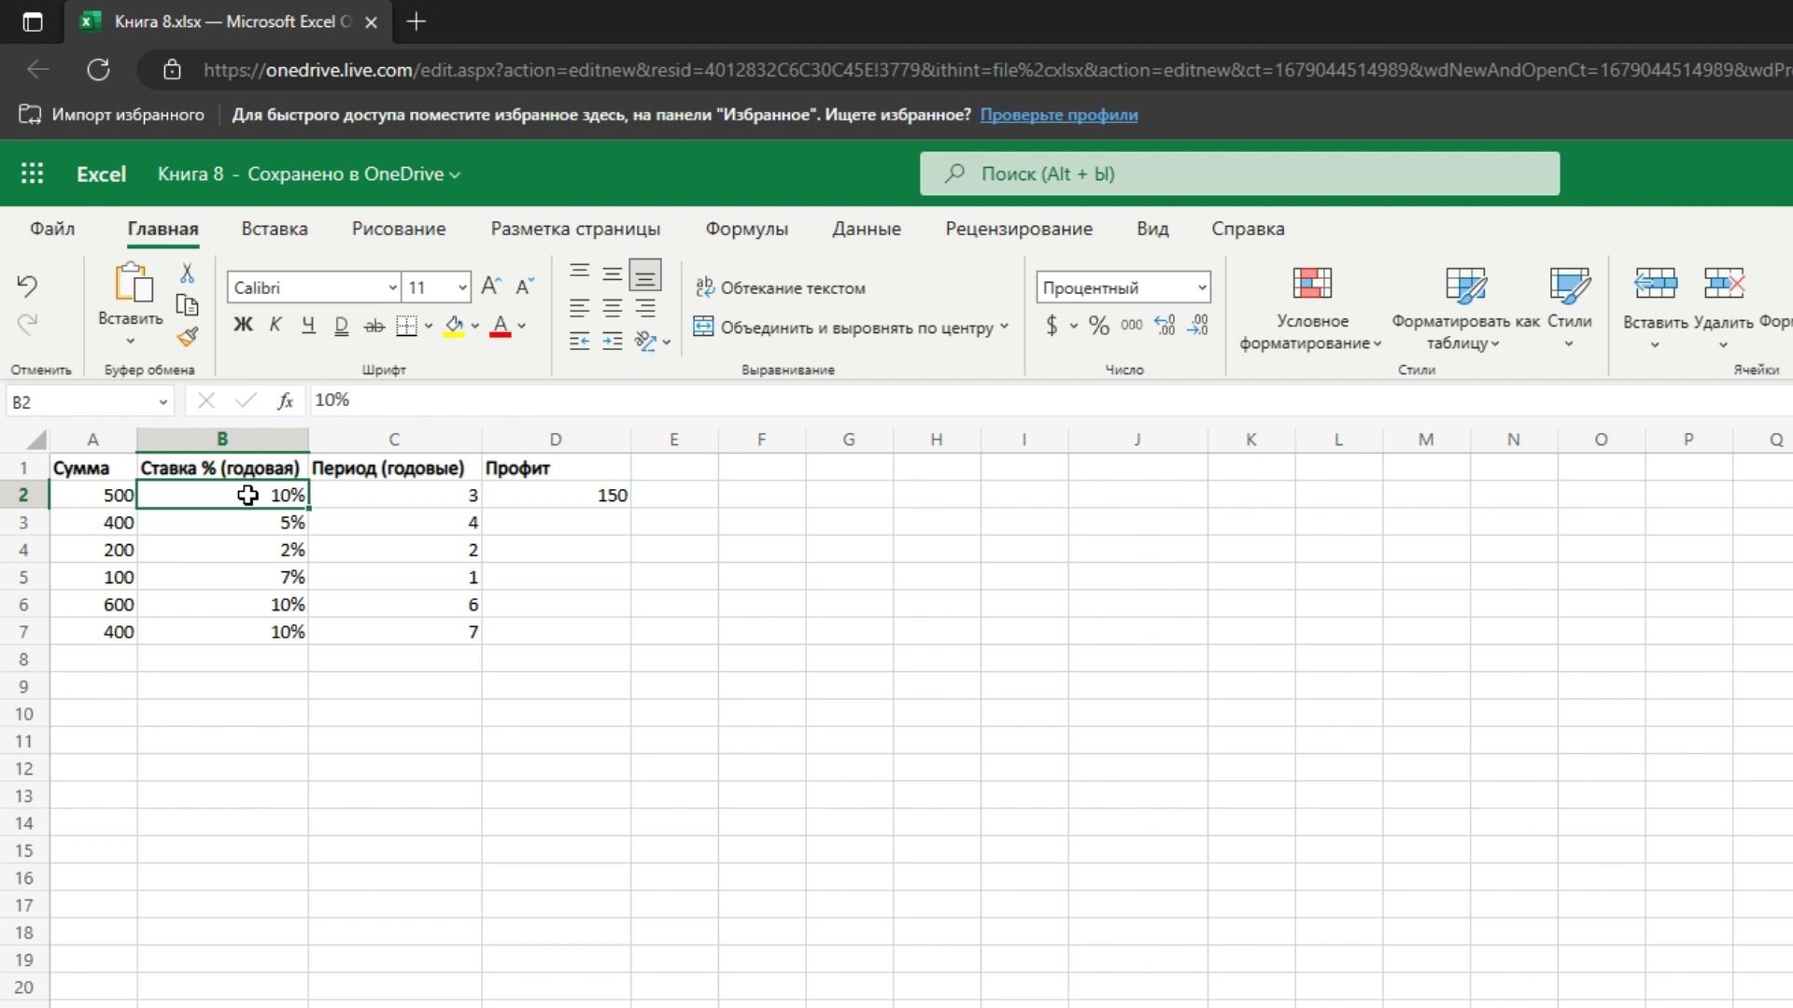
click(409, 504)
click(552, 496)
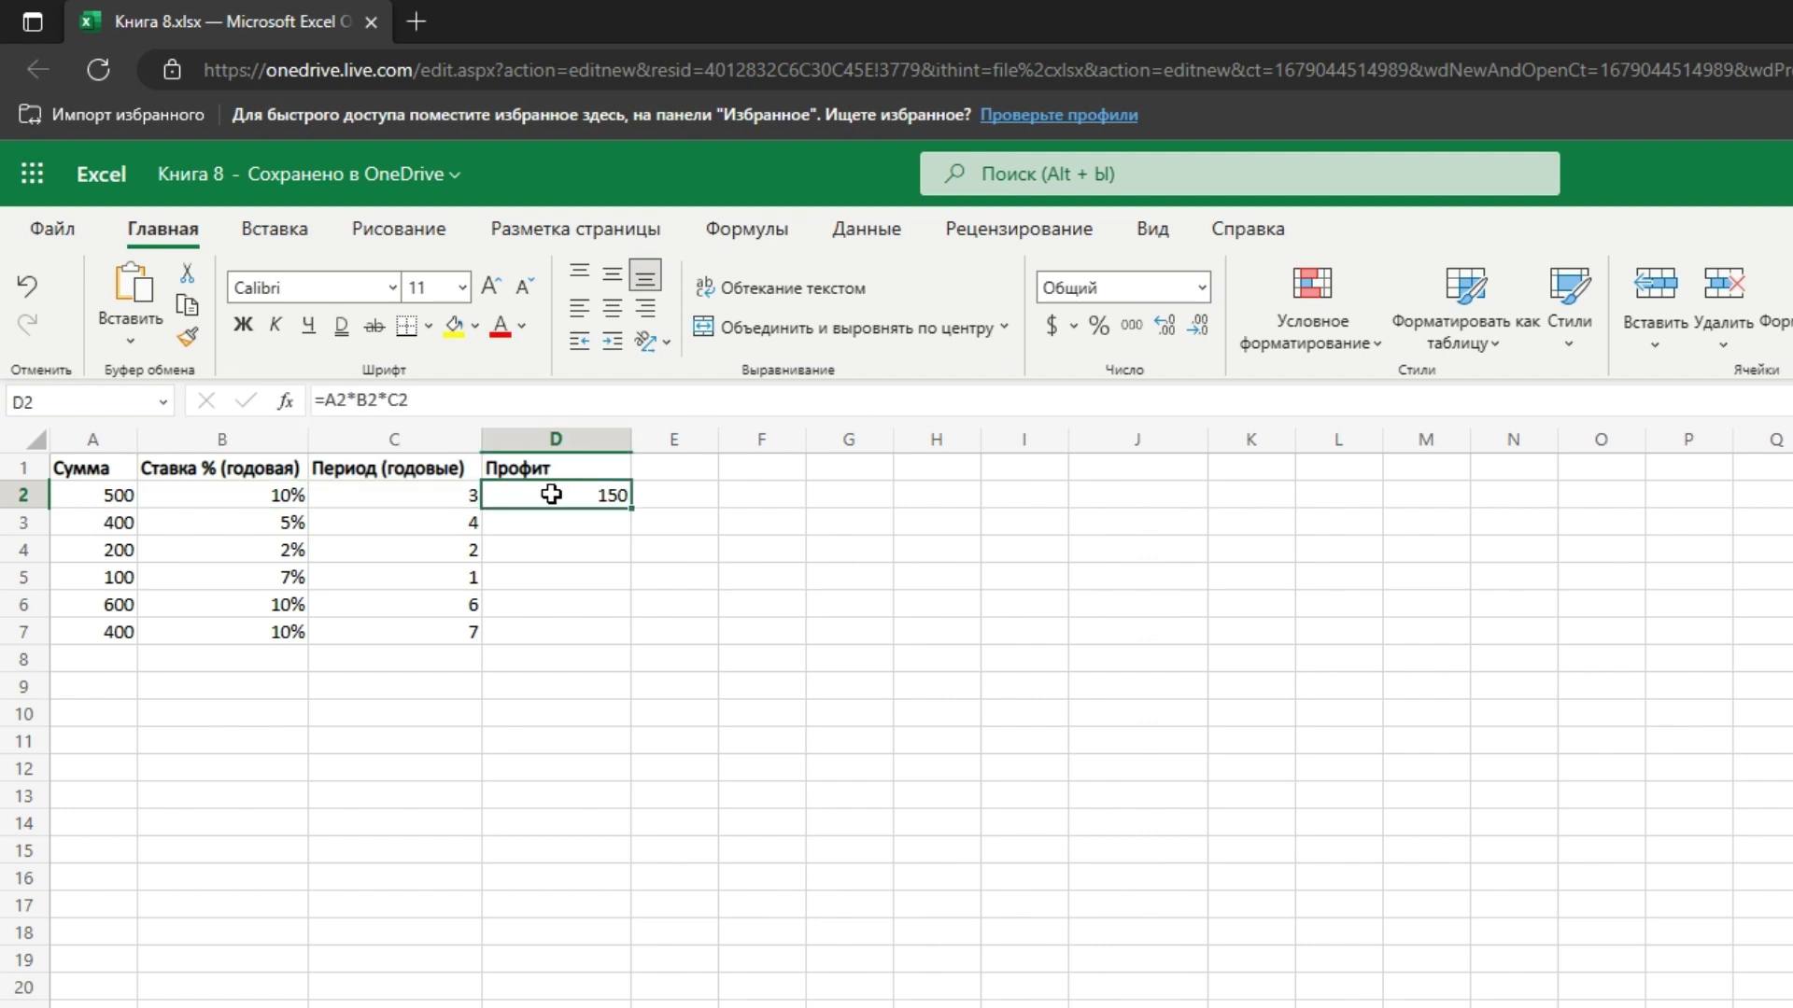
click(101, 502)
click(236, 500)
click(400, 498)
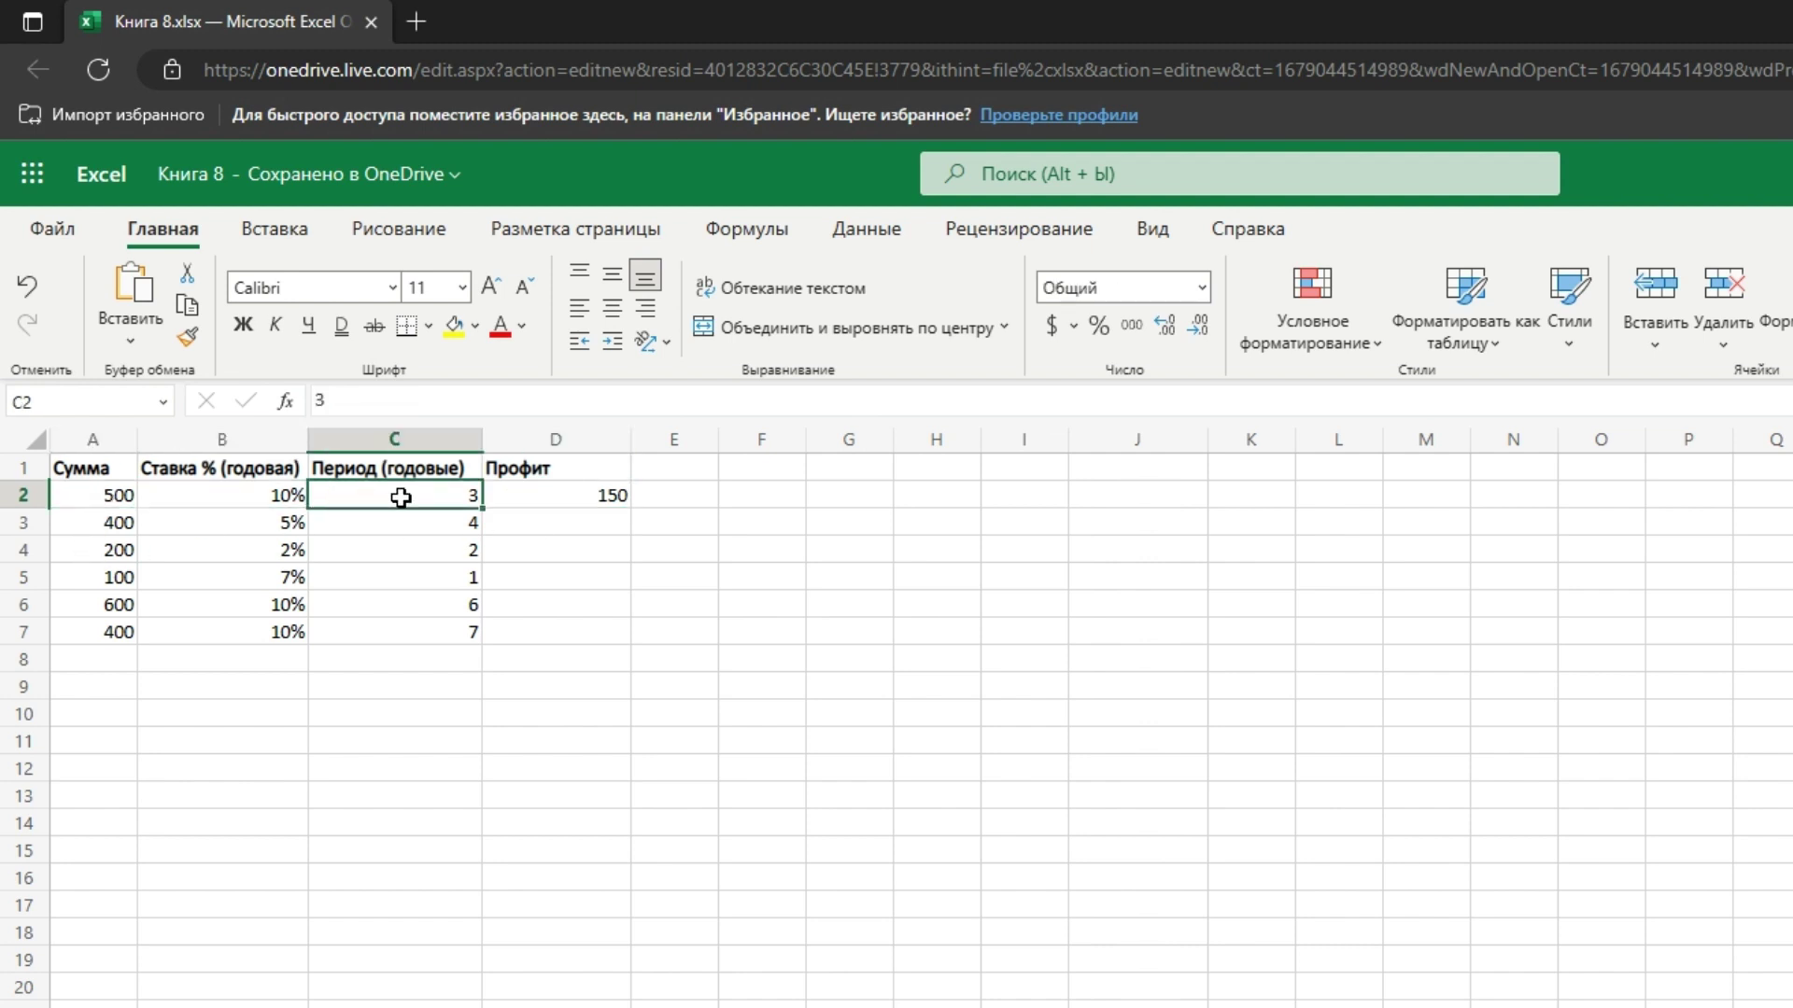
click(551, 496)
double_click(562, 497)
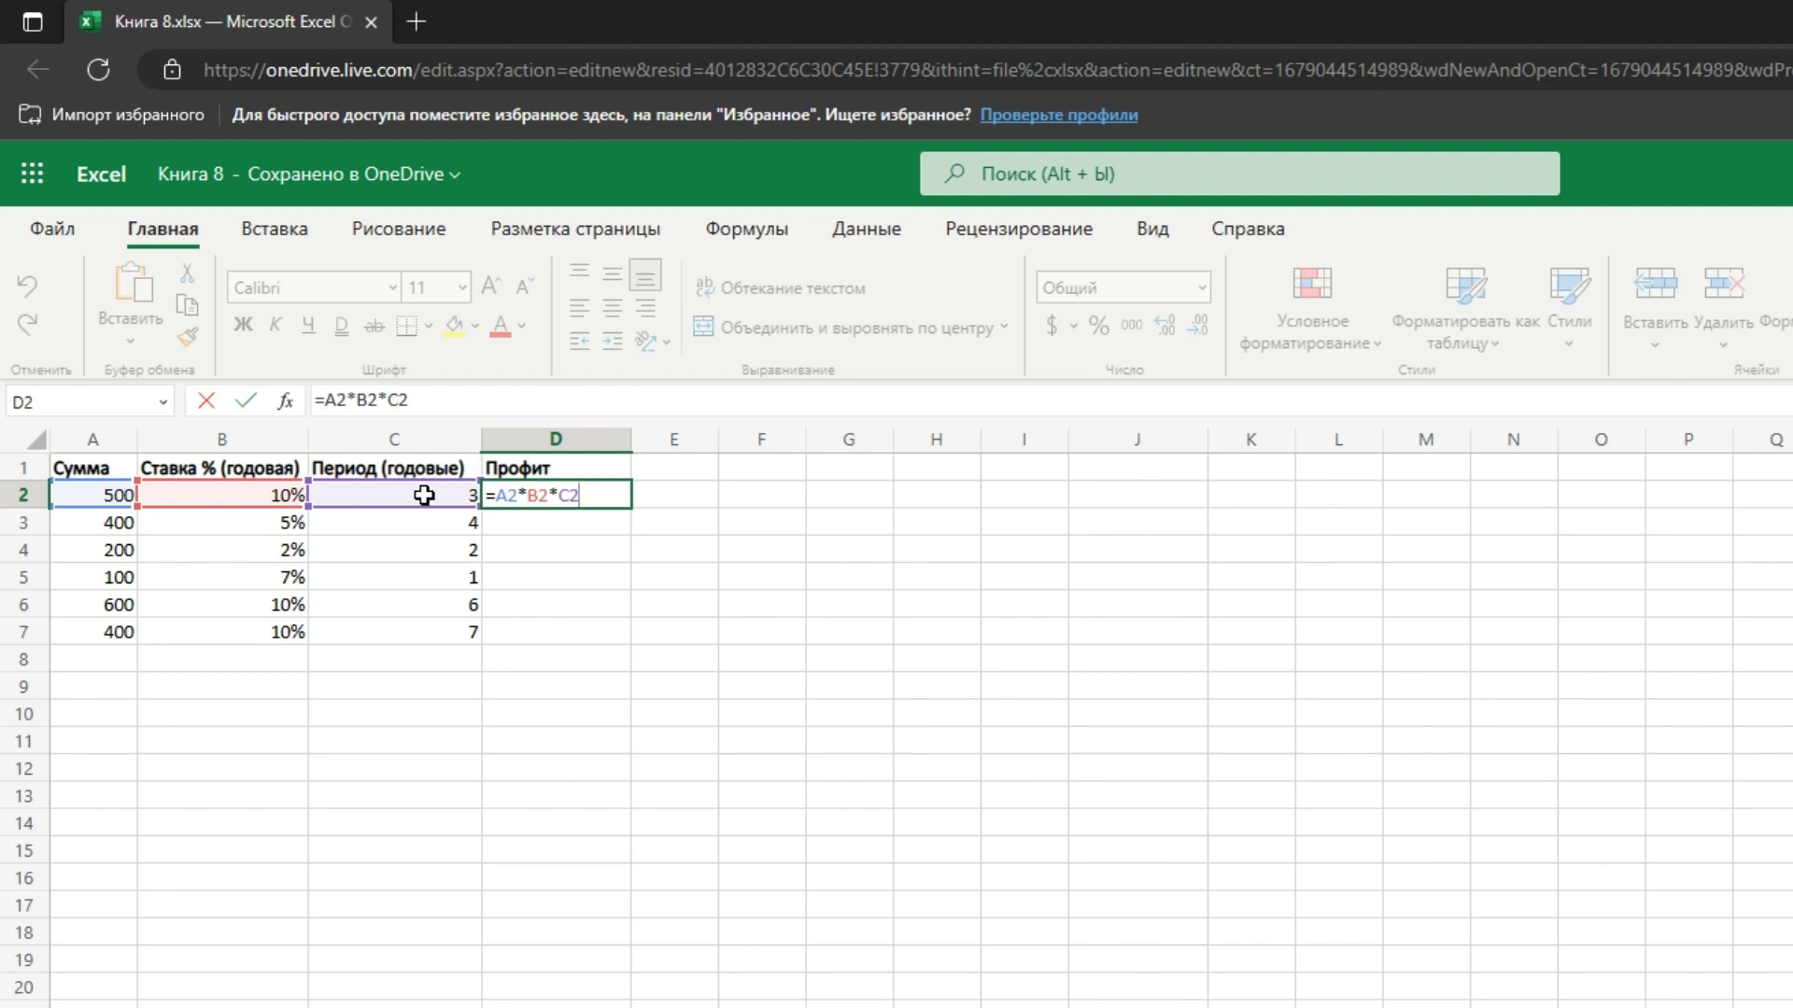
click(660, 498)
click(587, 509)
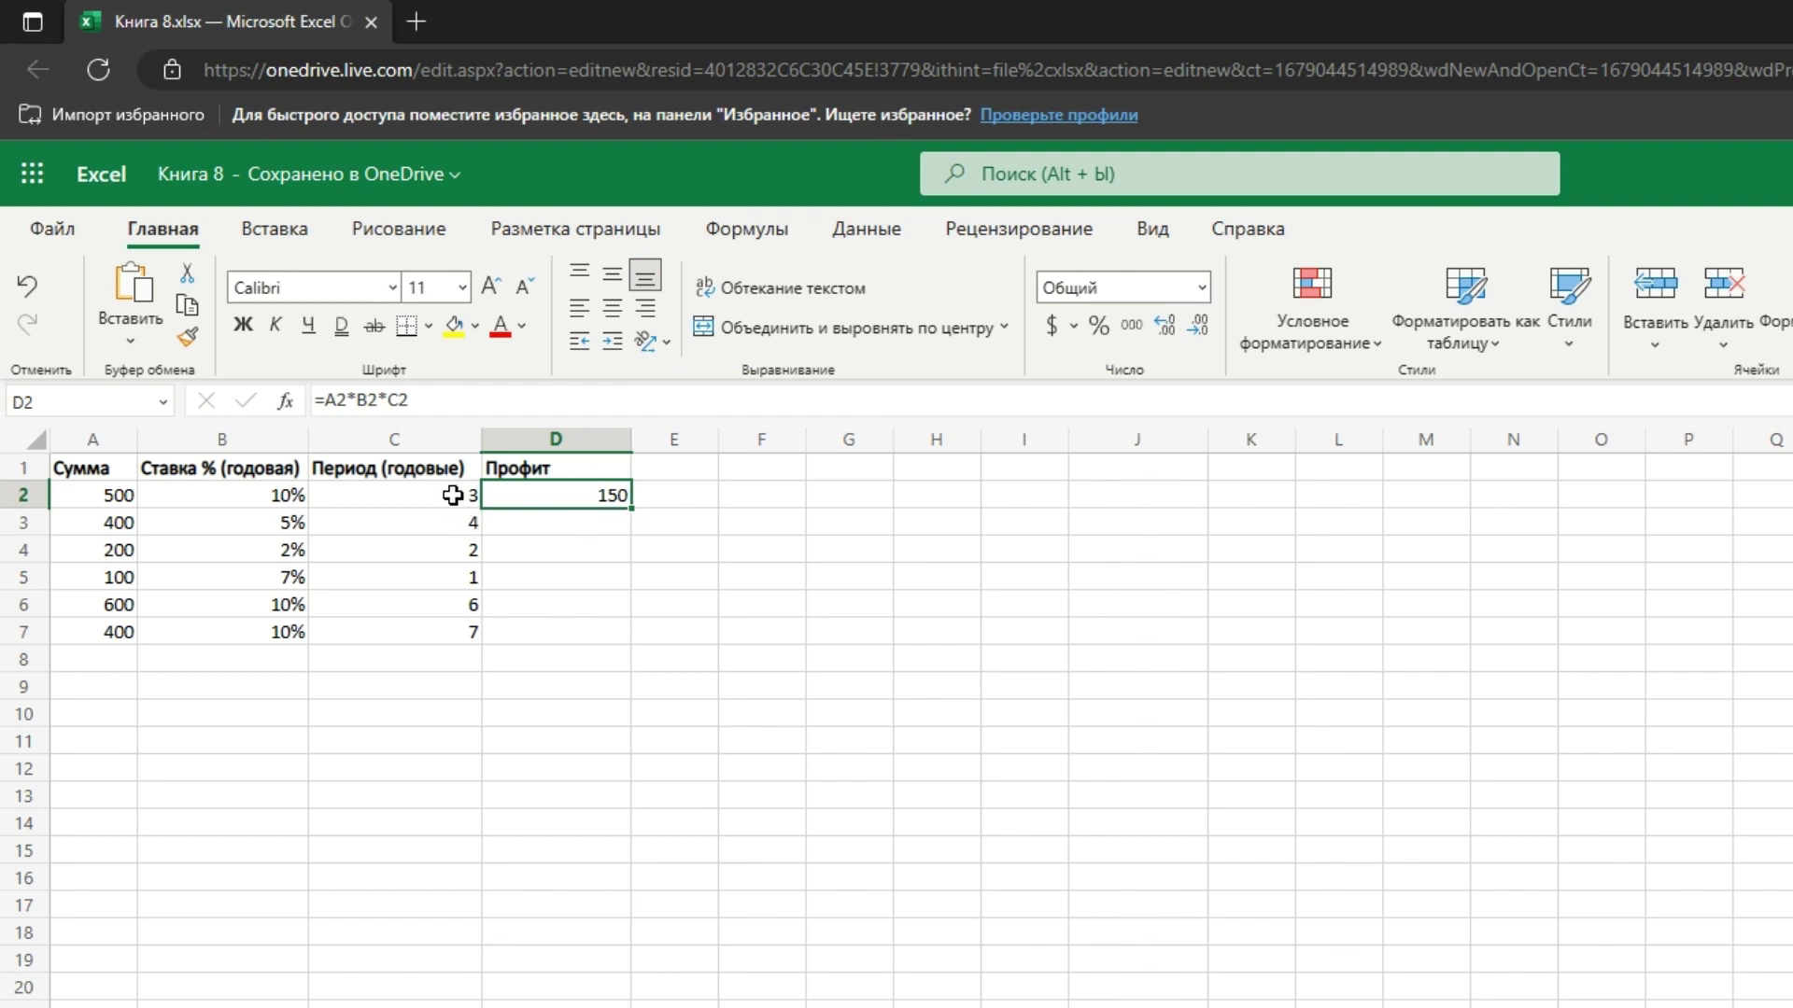
click(460, 495)
click(607, 497)
- Copy the profit formula down to D7 and format the profits as $ English (US) accounting
drag(631, 508, 612, 632)
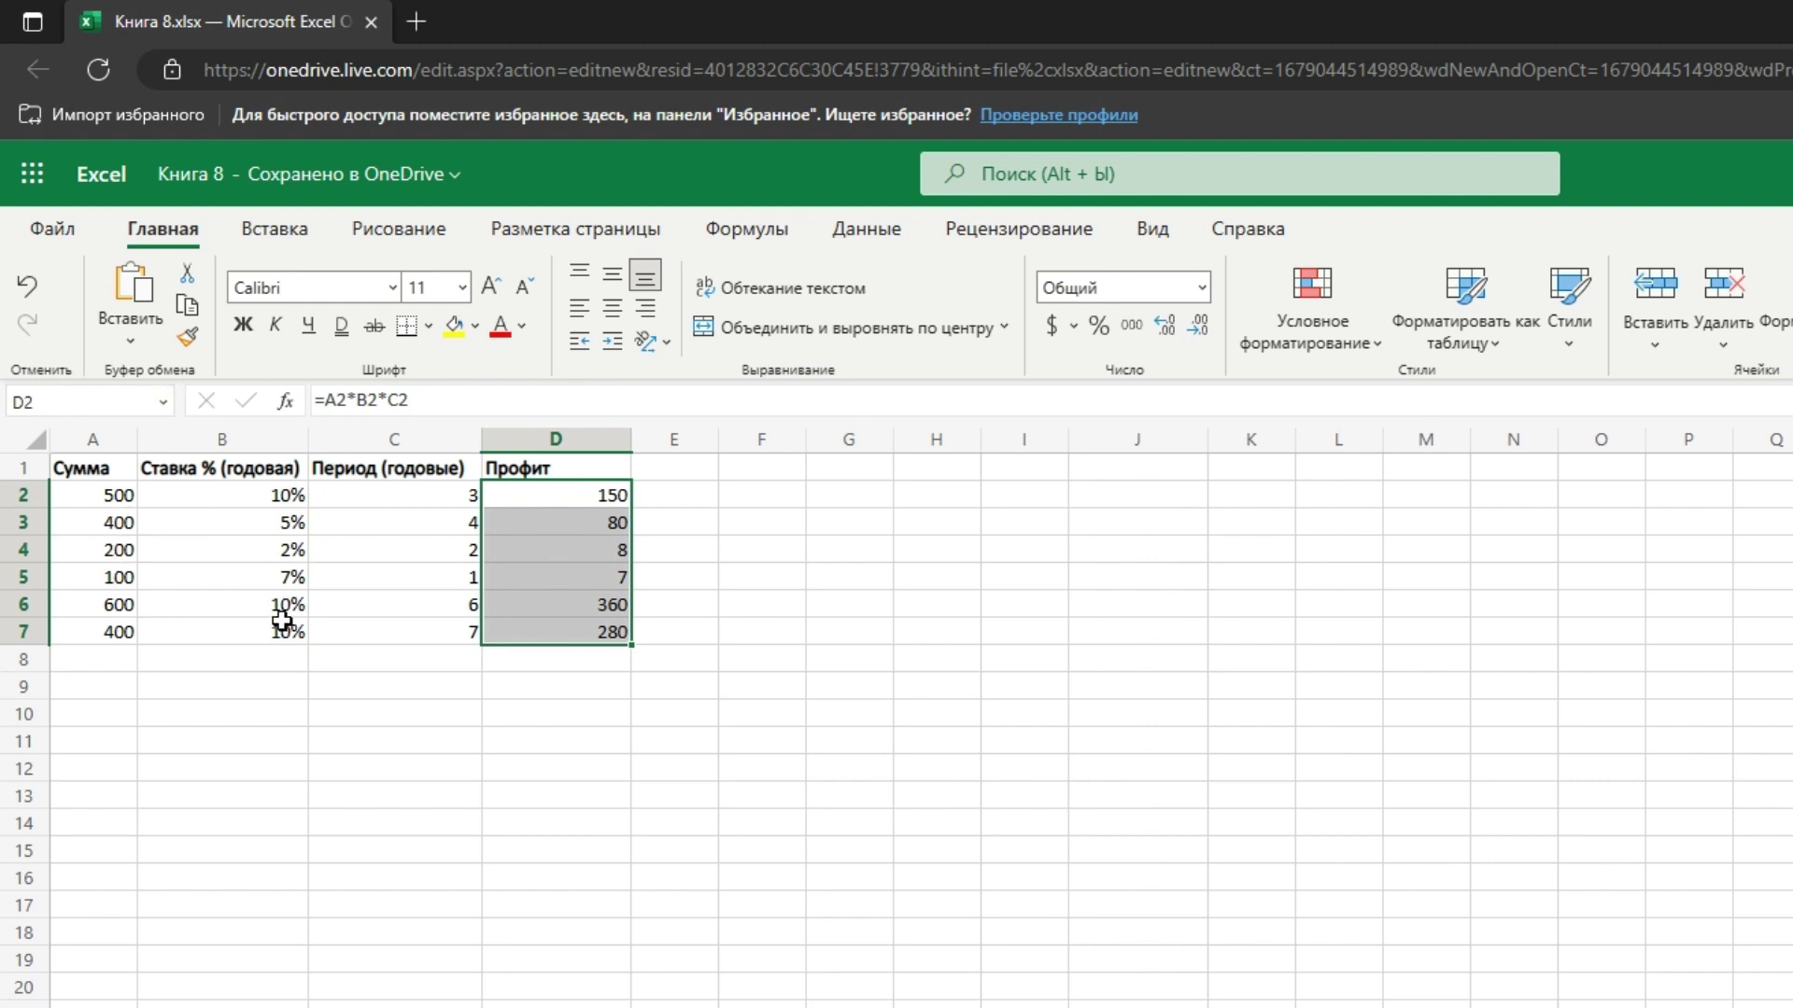
click(1073, 327)
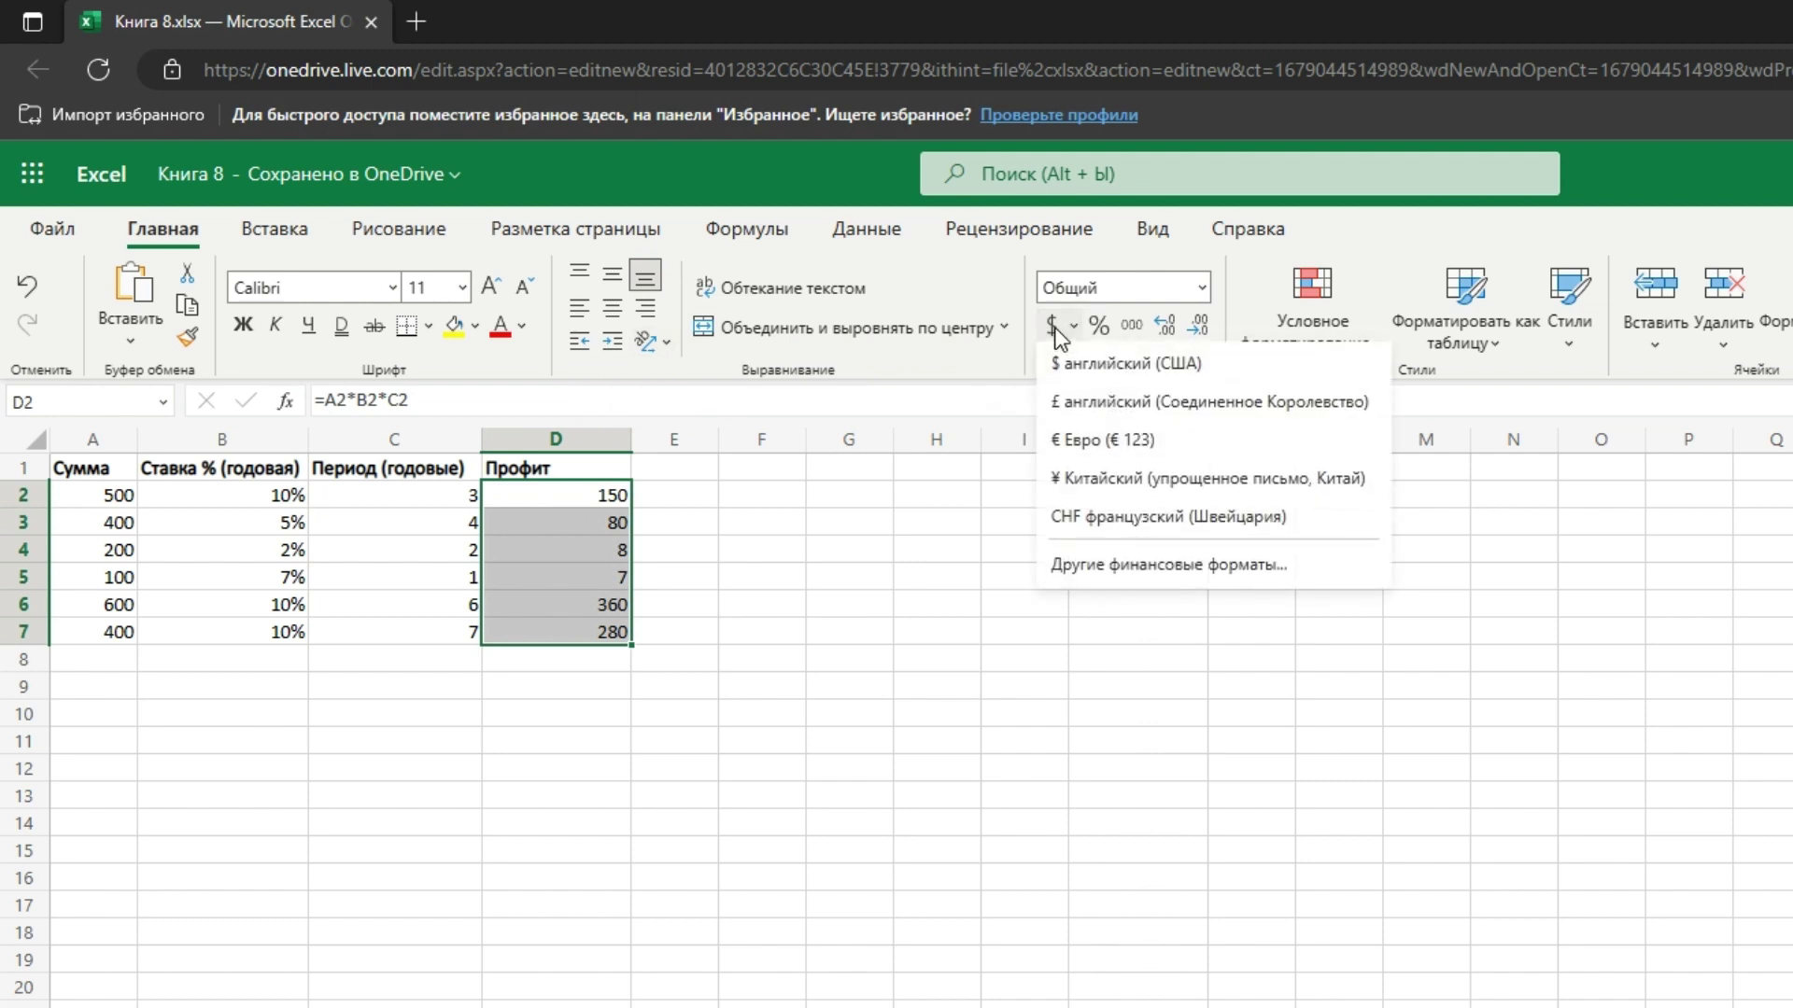
click(1092, 366)
click(116, 496)
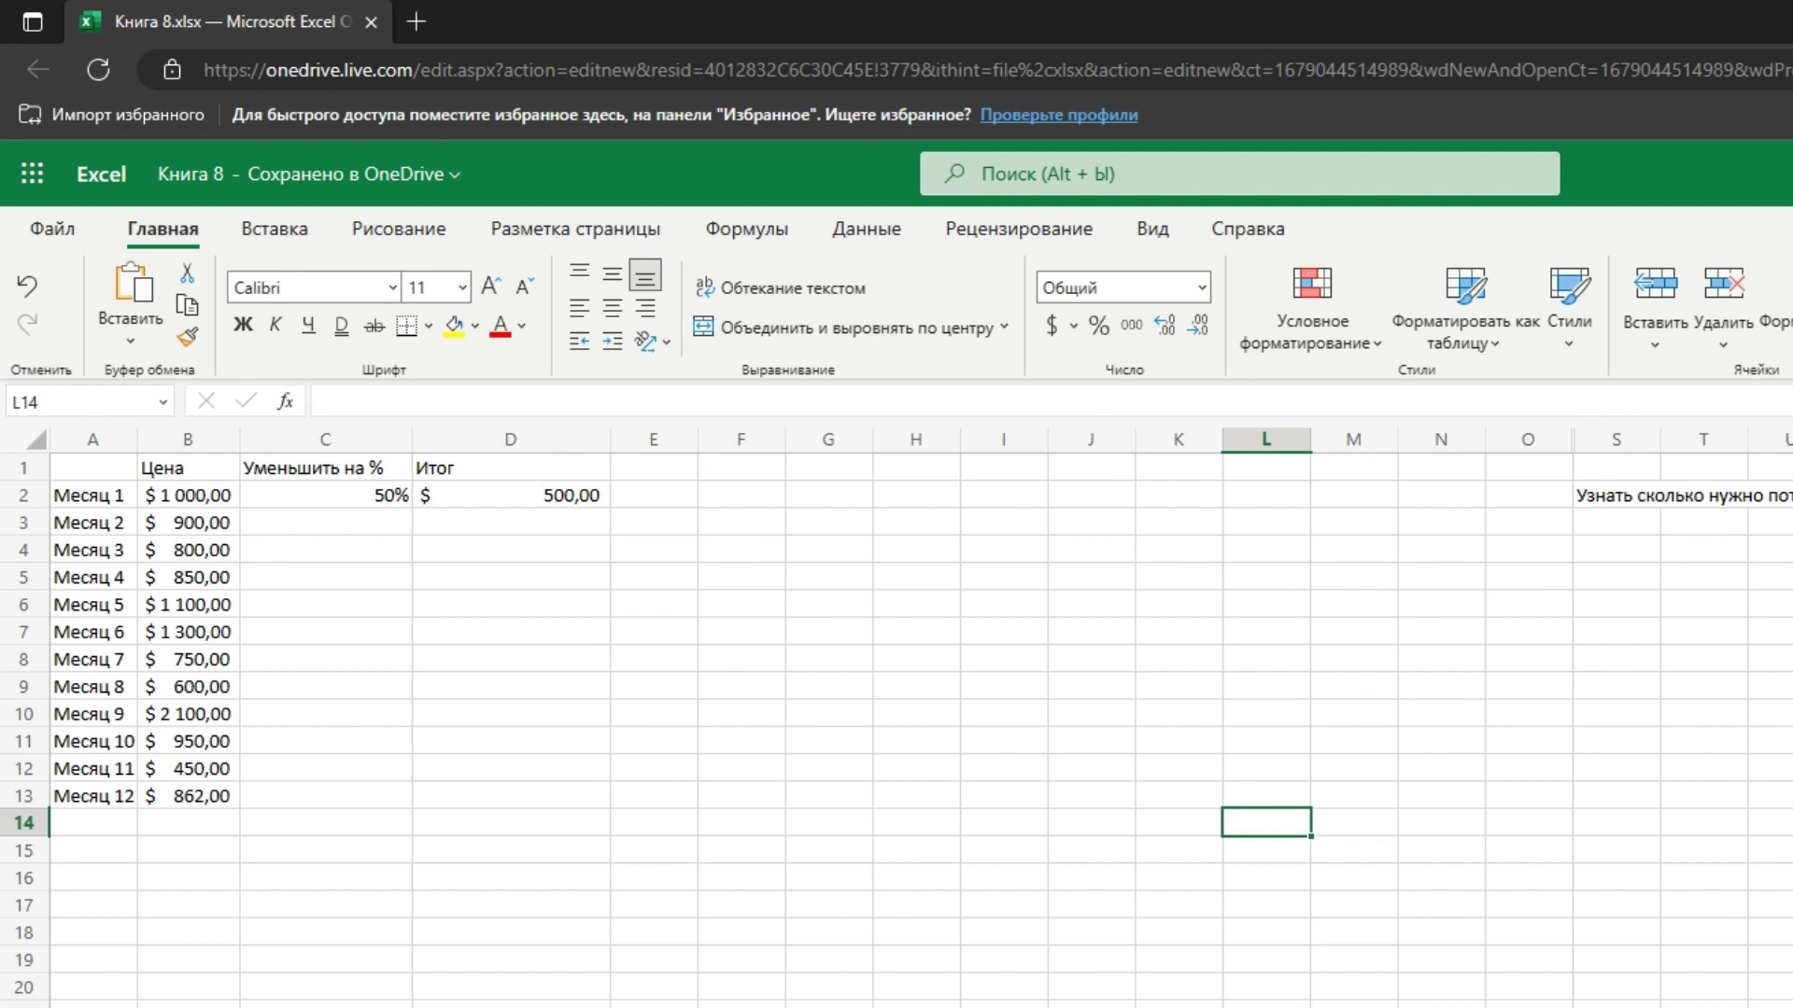
- Edit the Месяц 1 discount in C2 to 20%, then check D2 shows $800,00
click(202, 496)
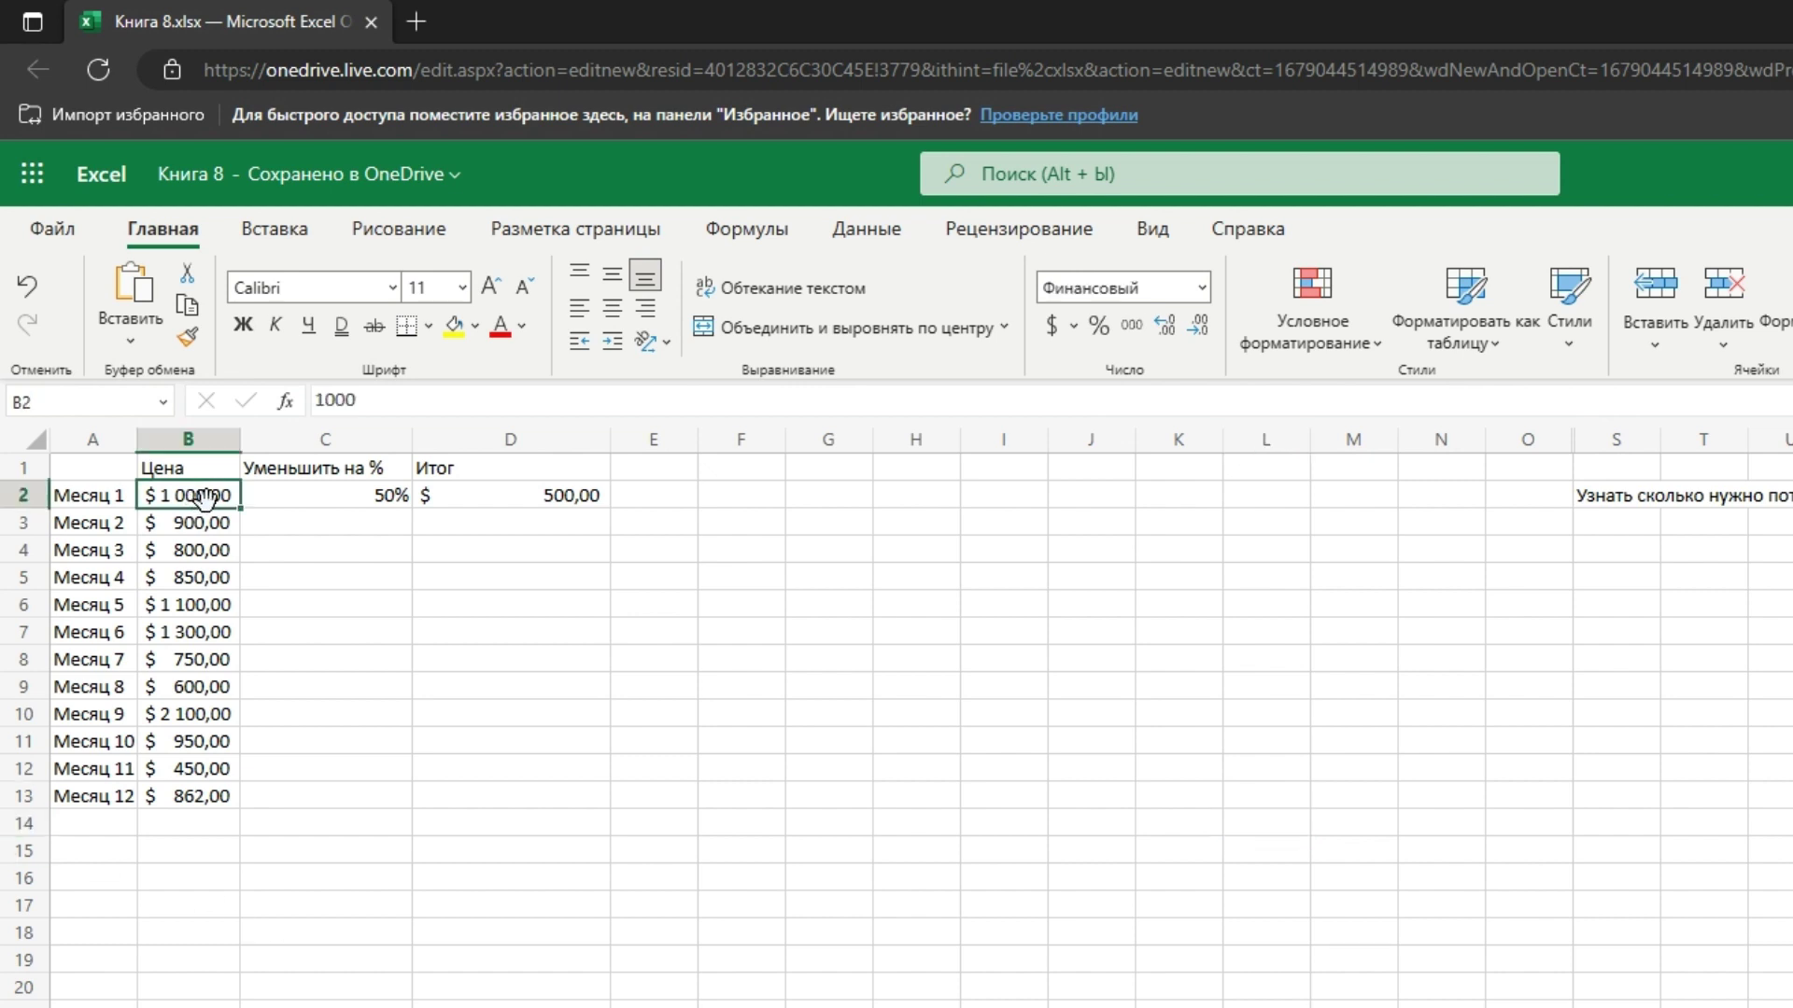
double_click(368, 496)
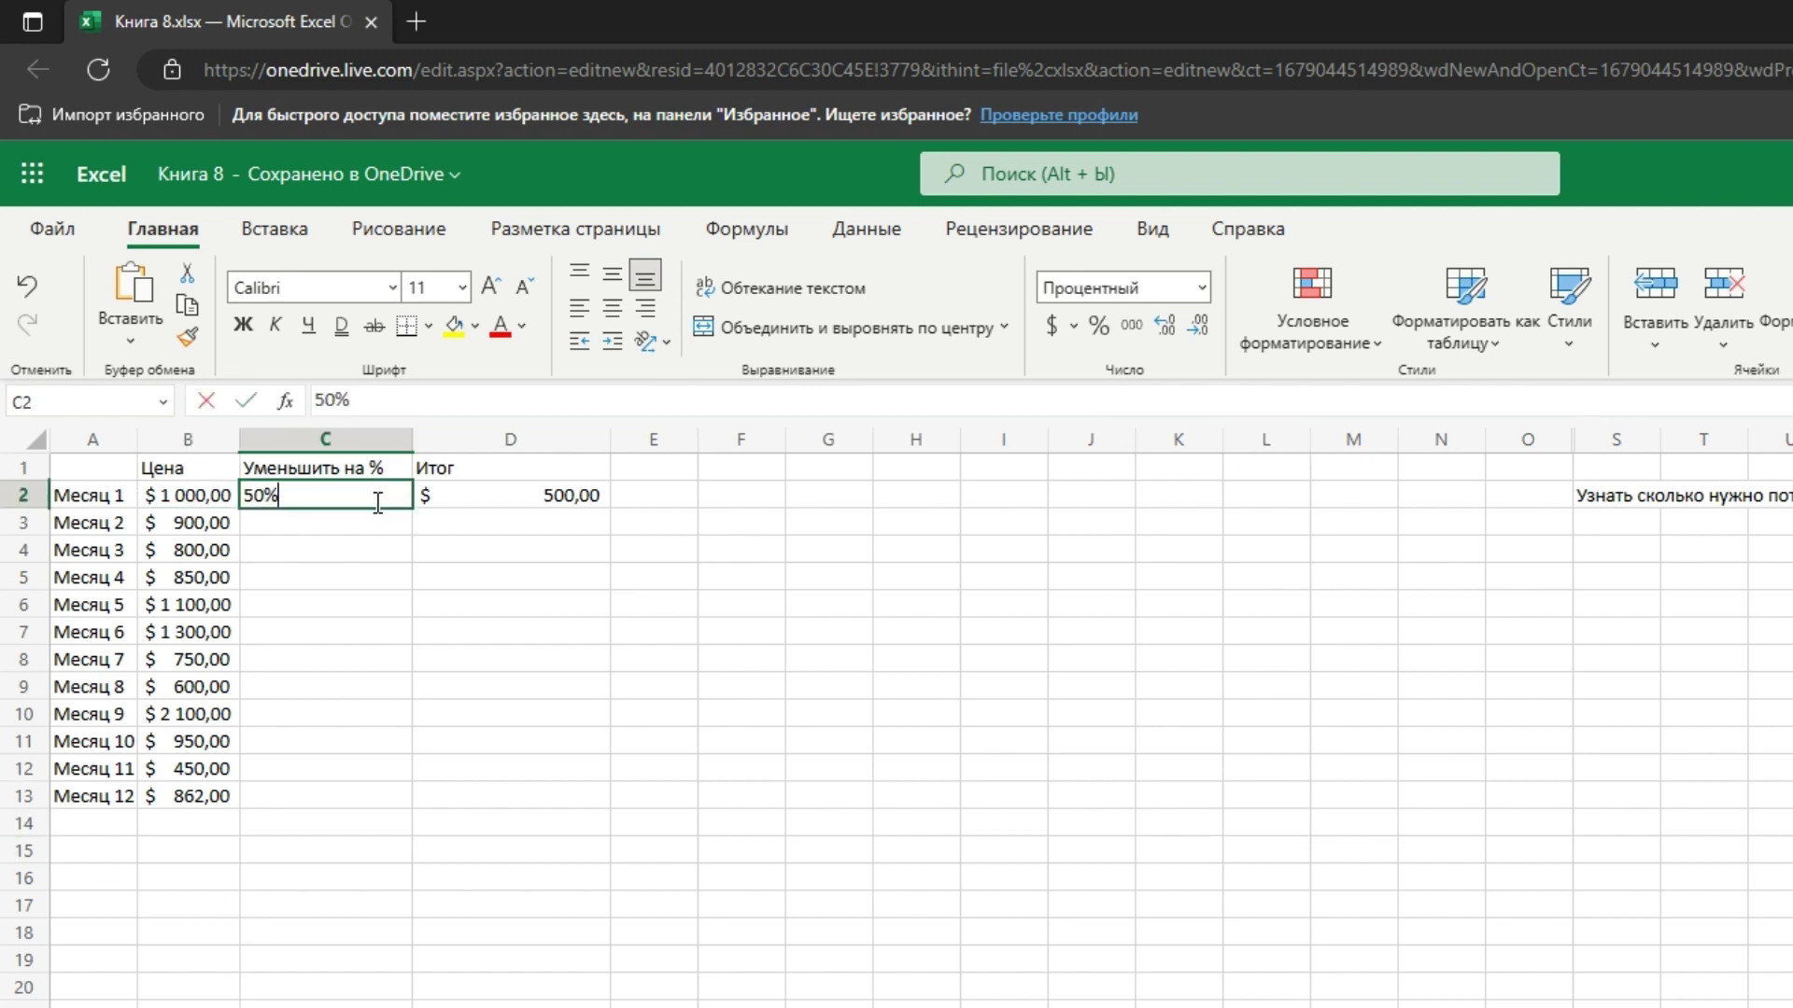
drag(265, 495, 243, 496)
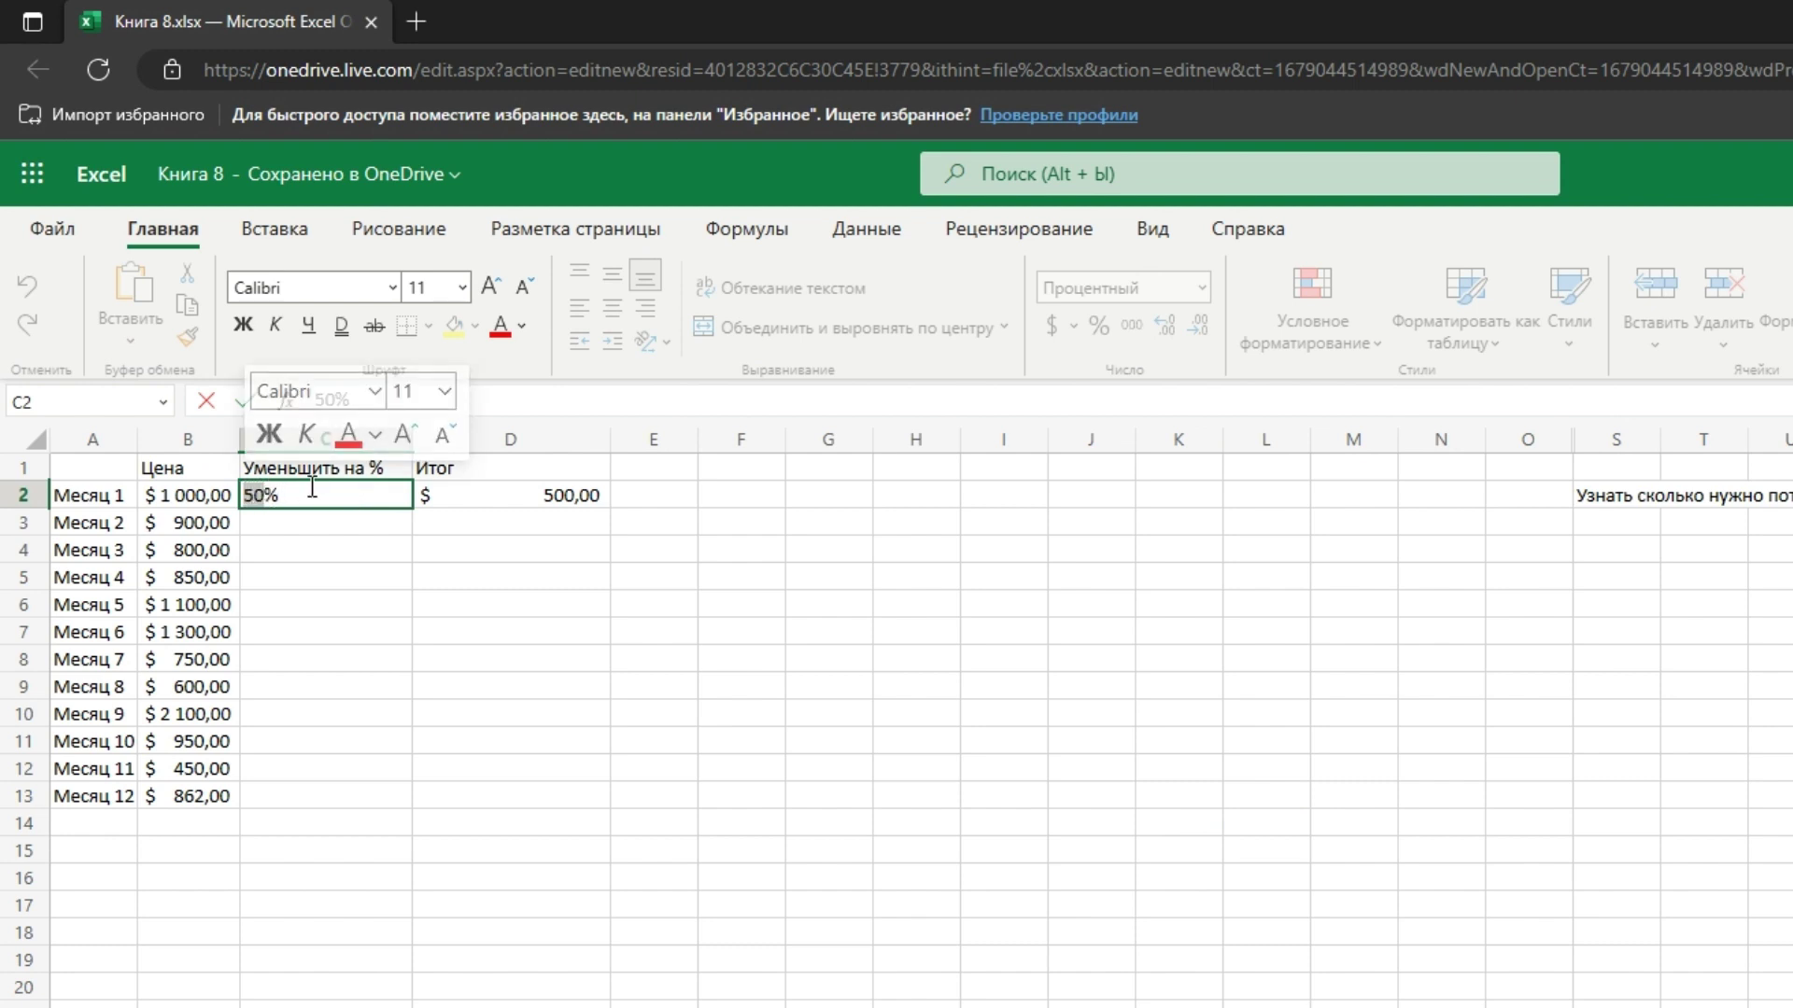
text(20)
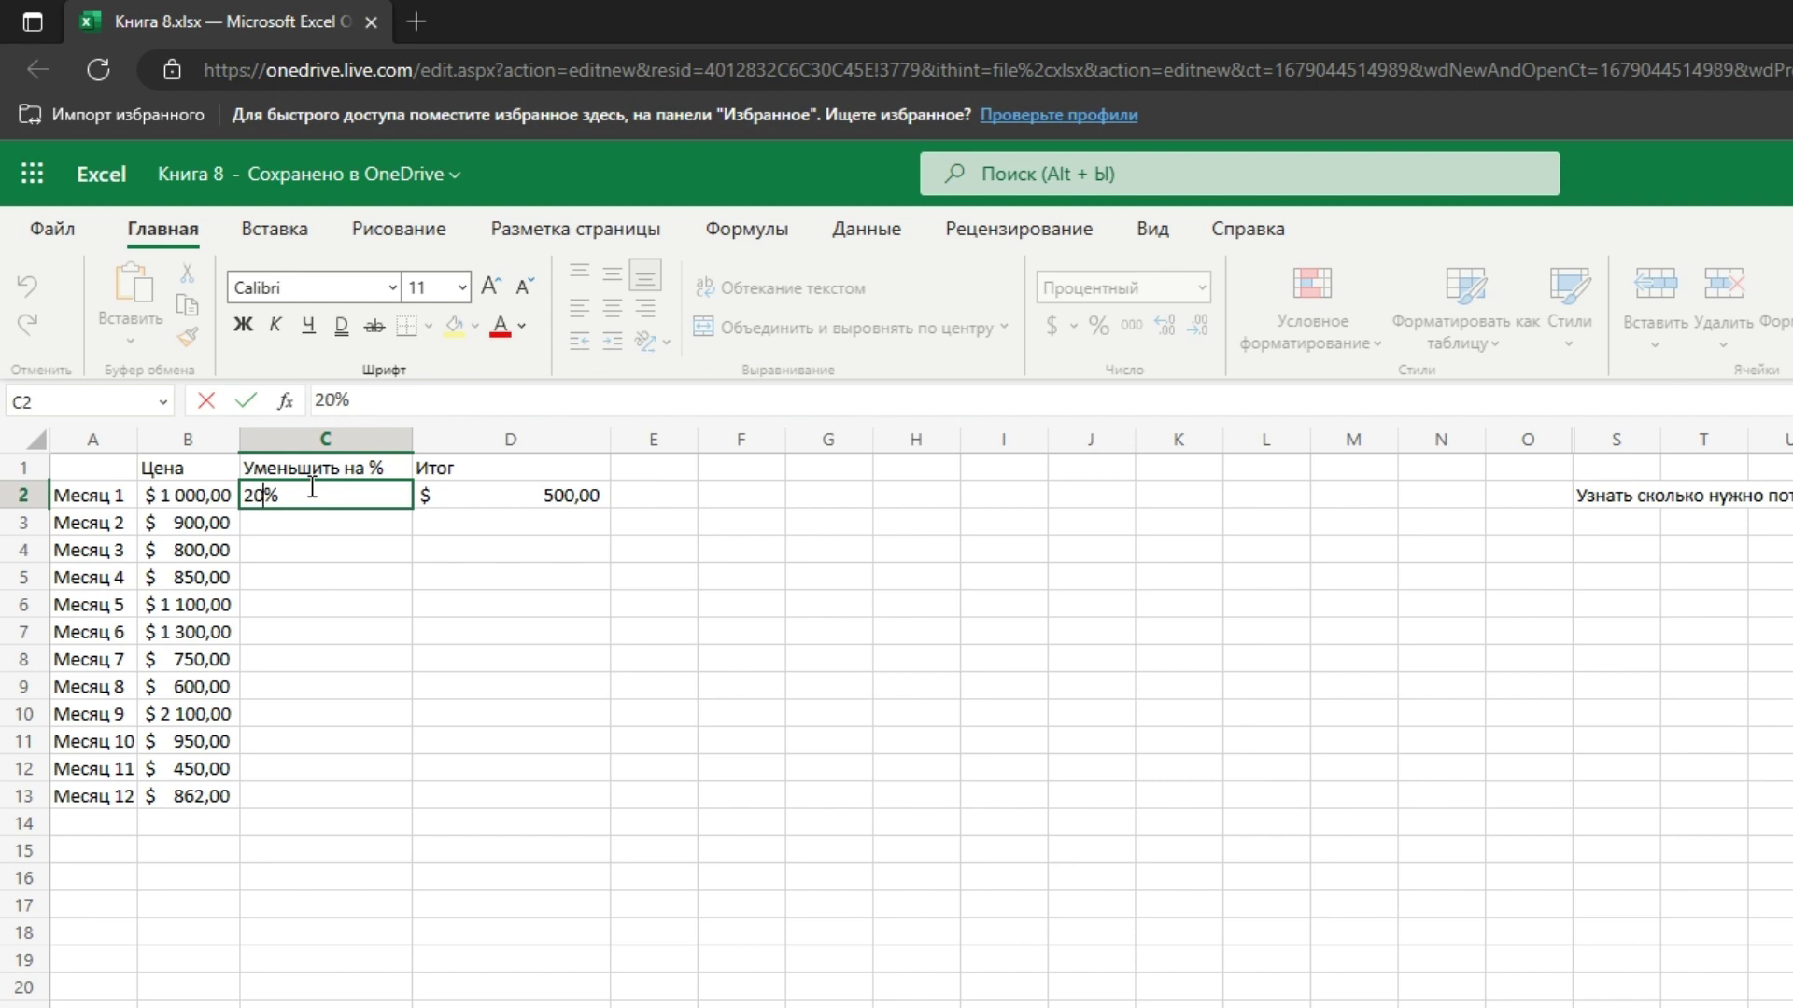
click(355, 504)
key(Return)
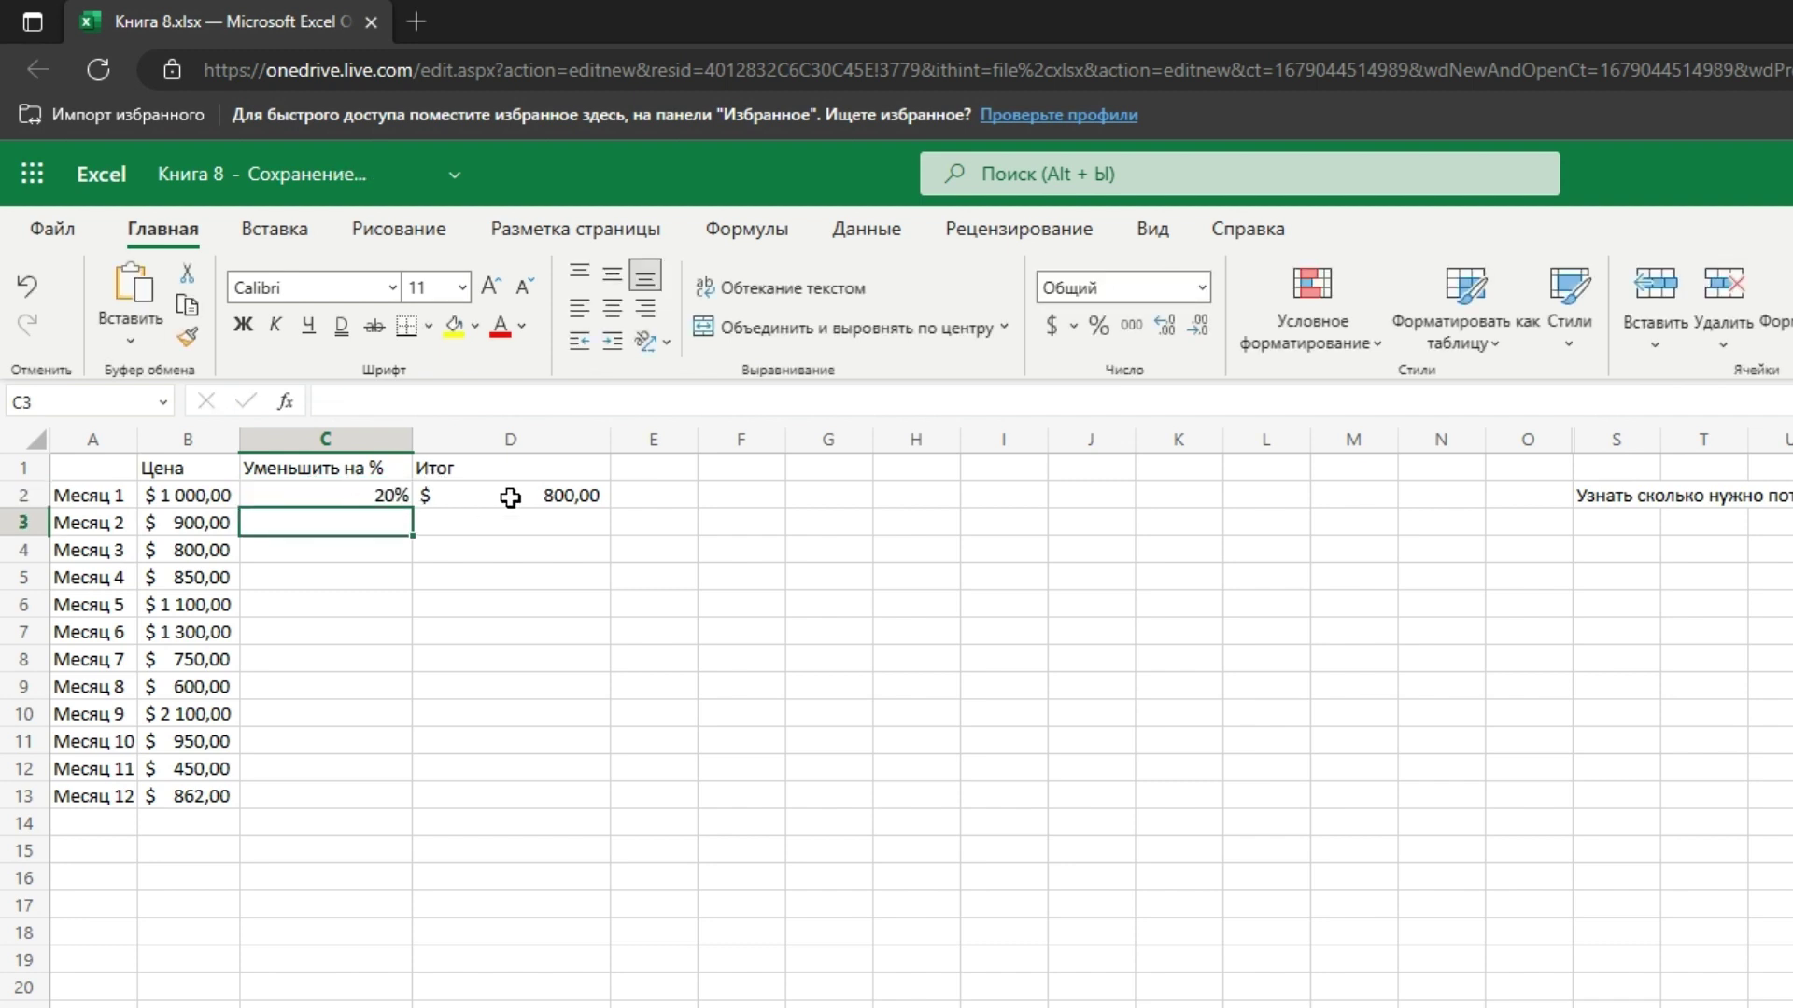
click(506, 496)
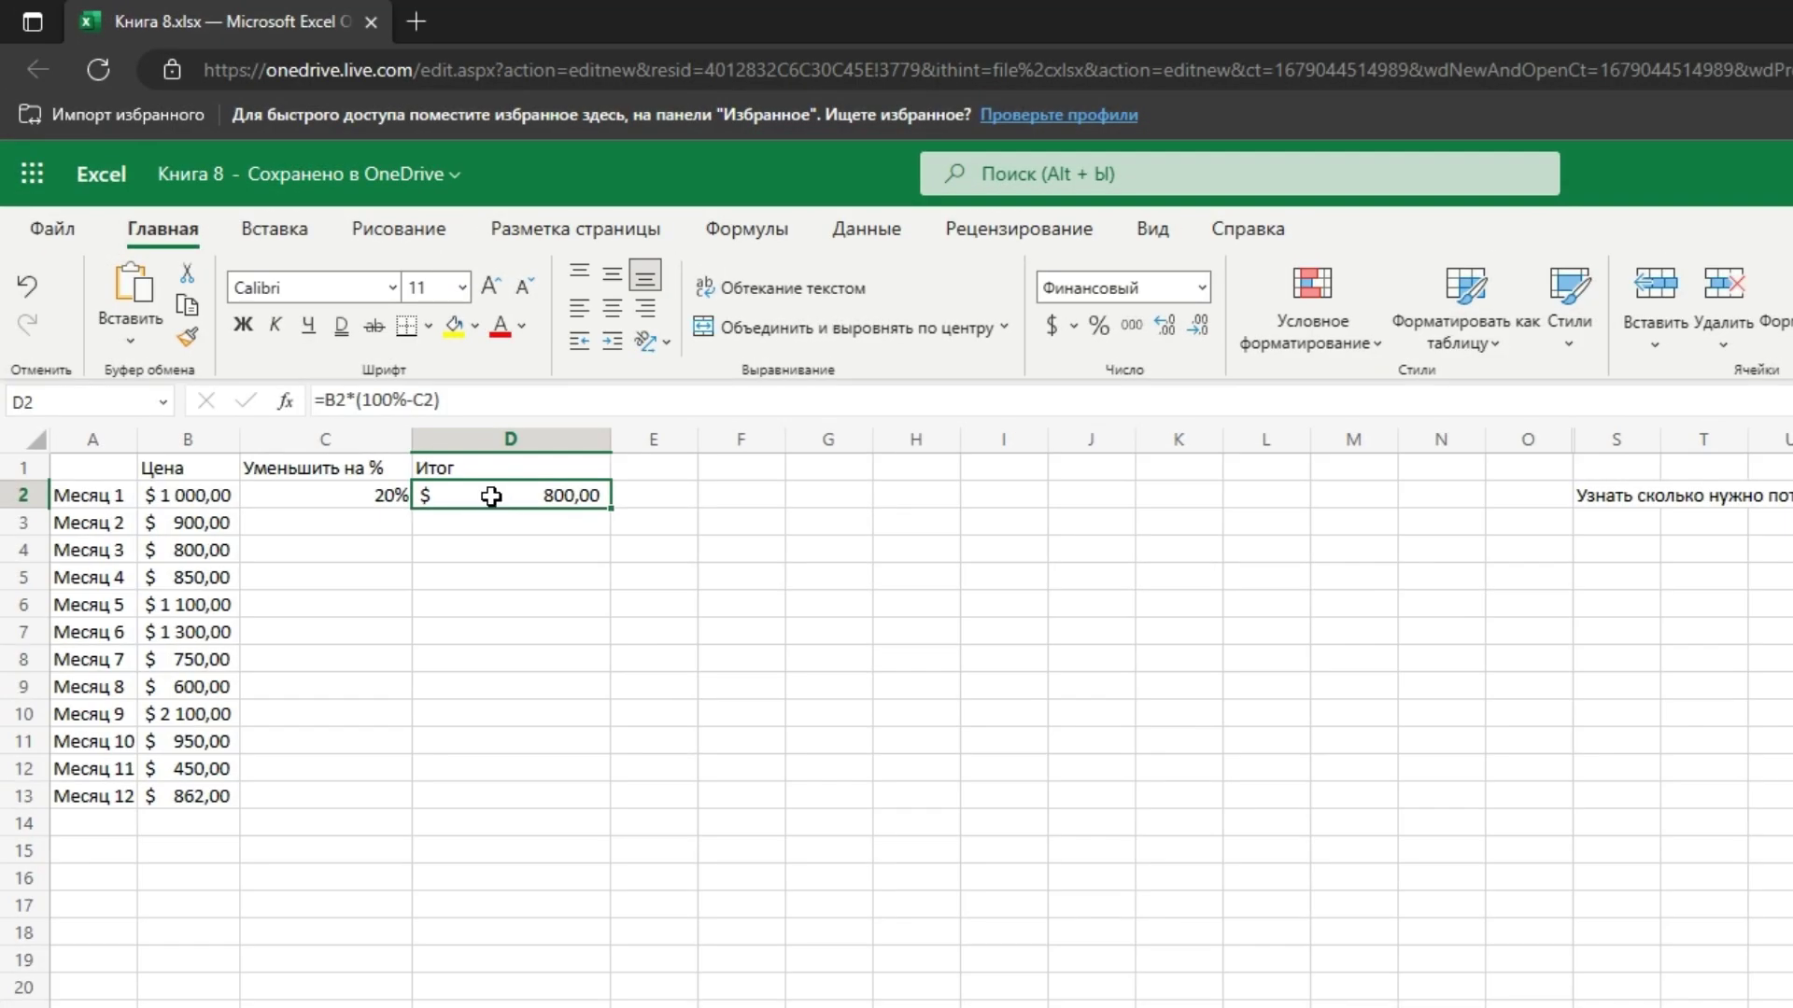
click(338, 497)
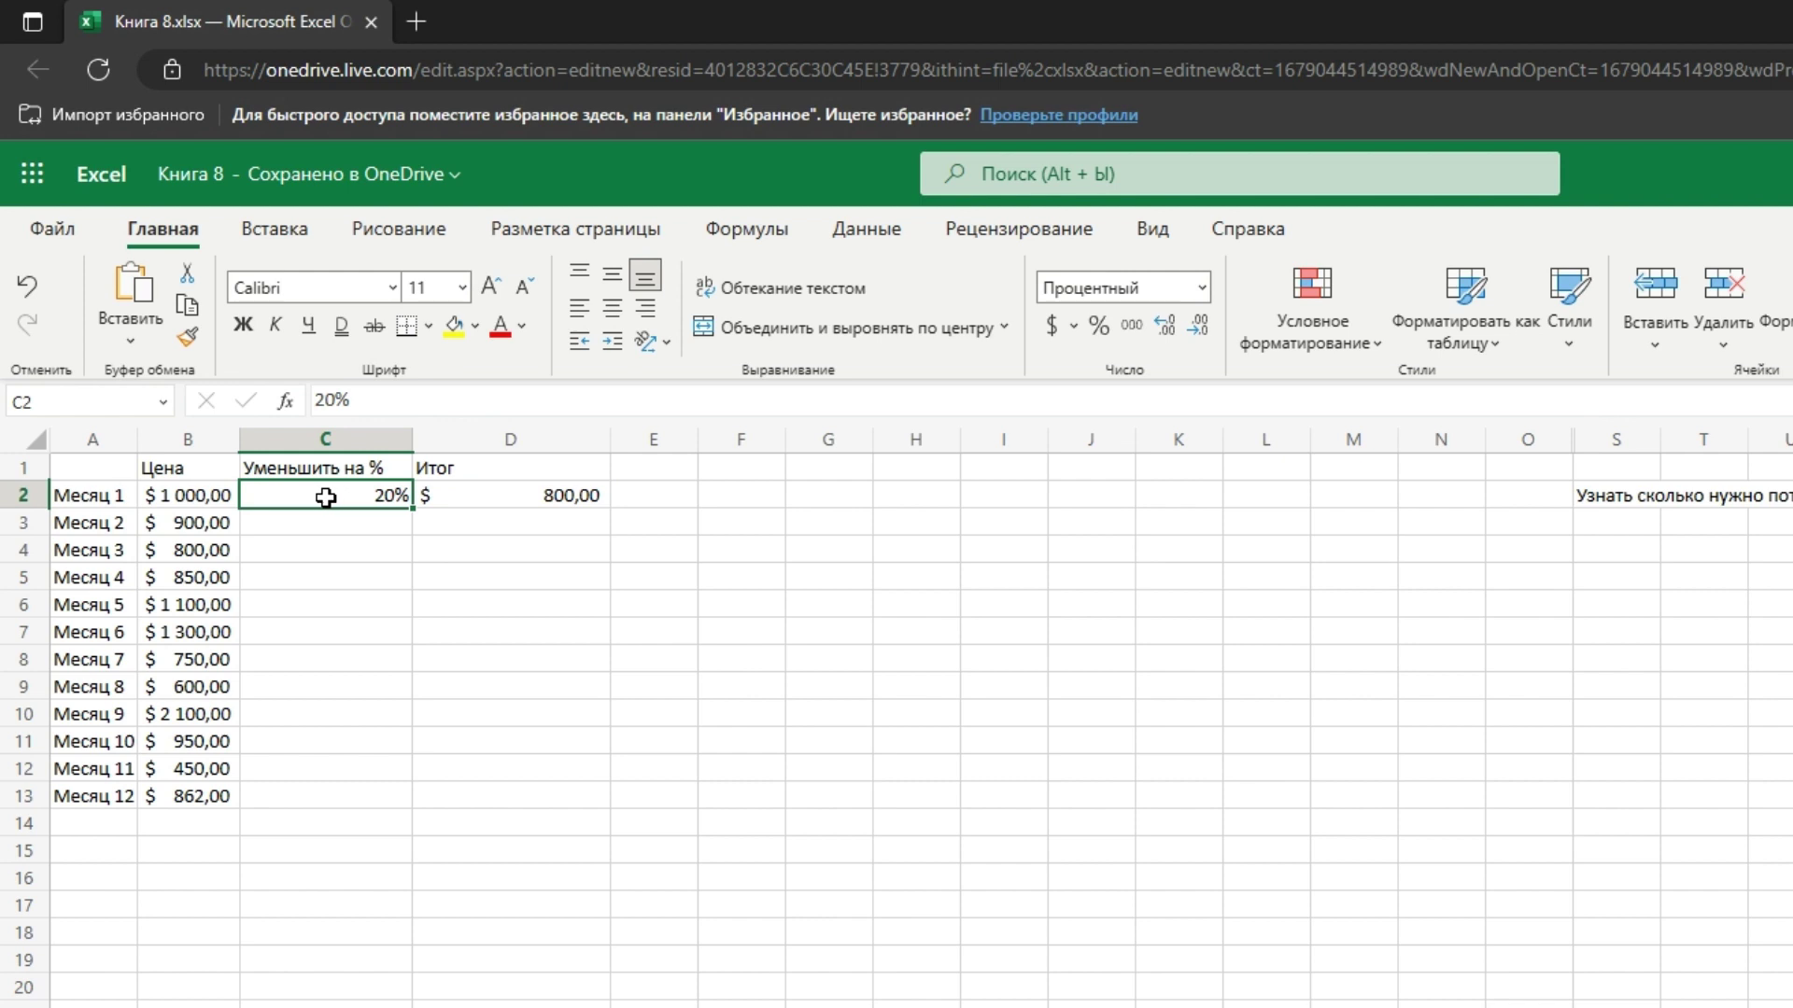
click(203, 499)
click(329, 500)
click(432, 497)
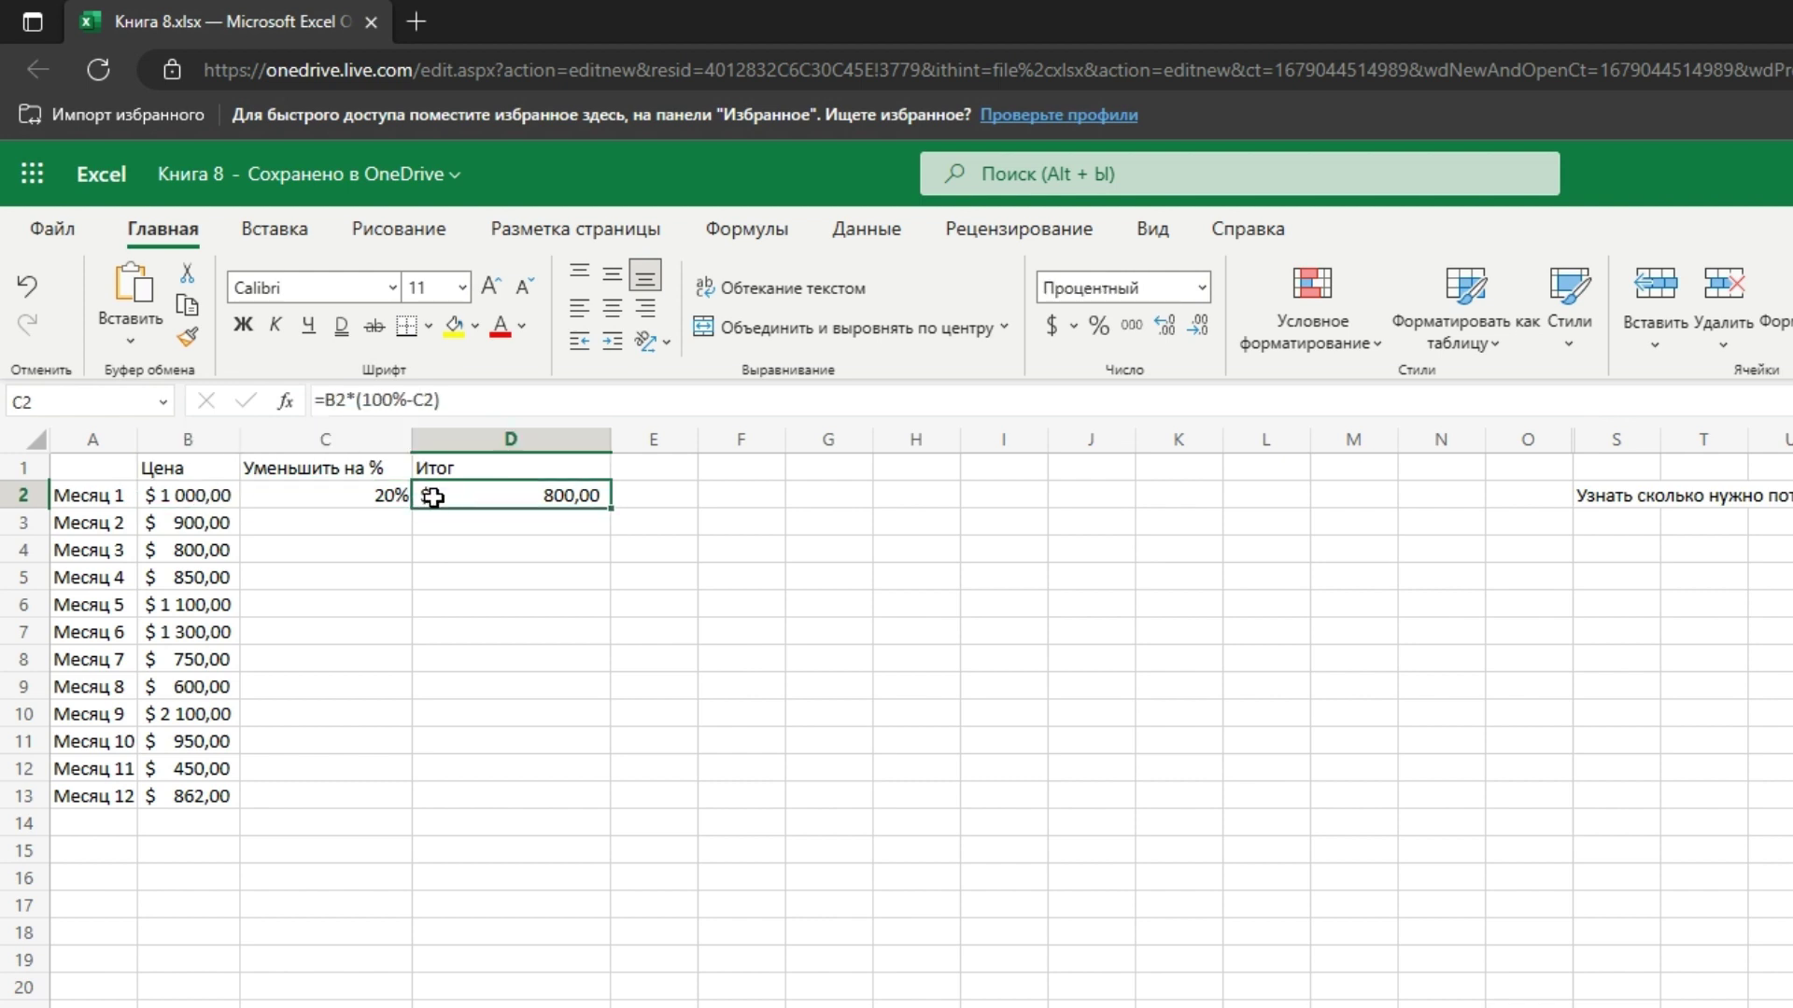
click(381, 399)
drag(360, 400, 403, 399)
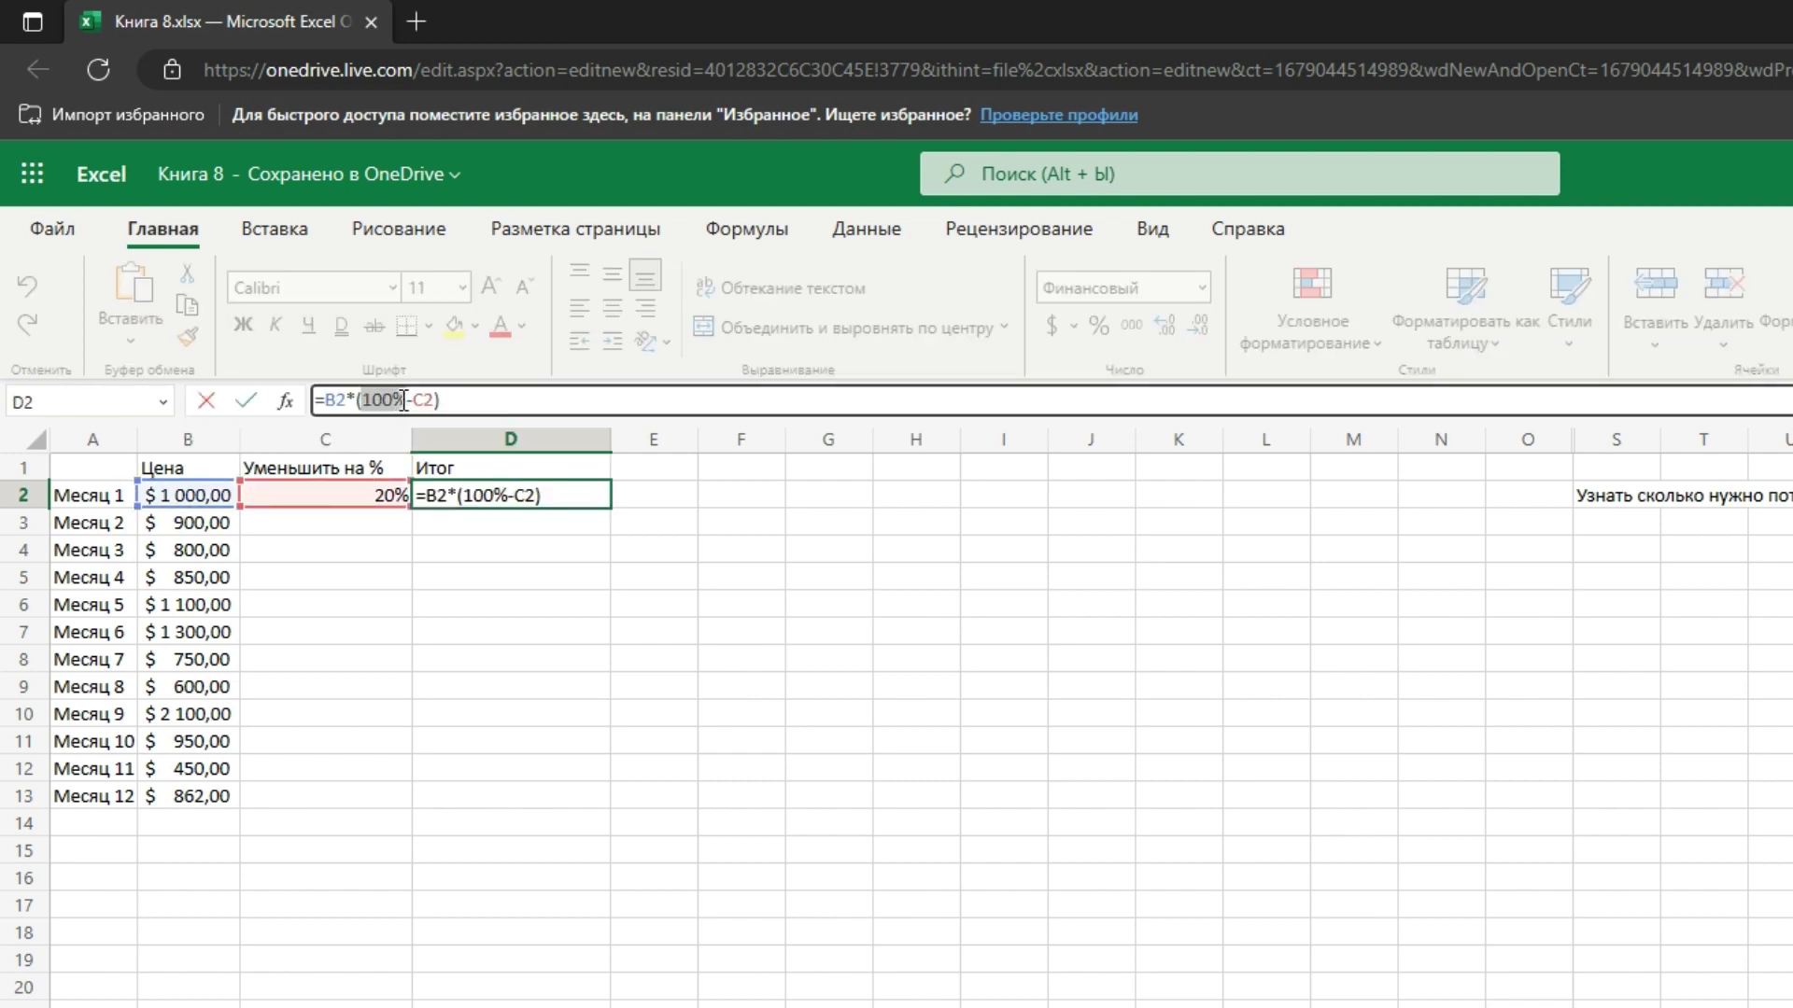
key(BackSpace)
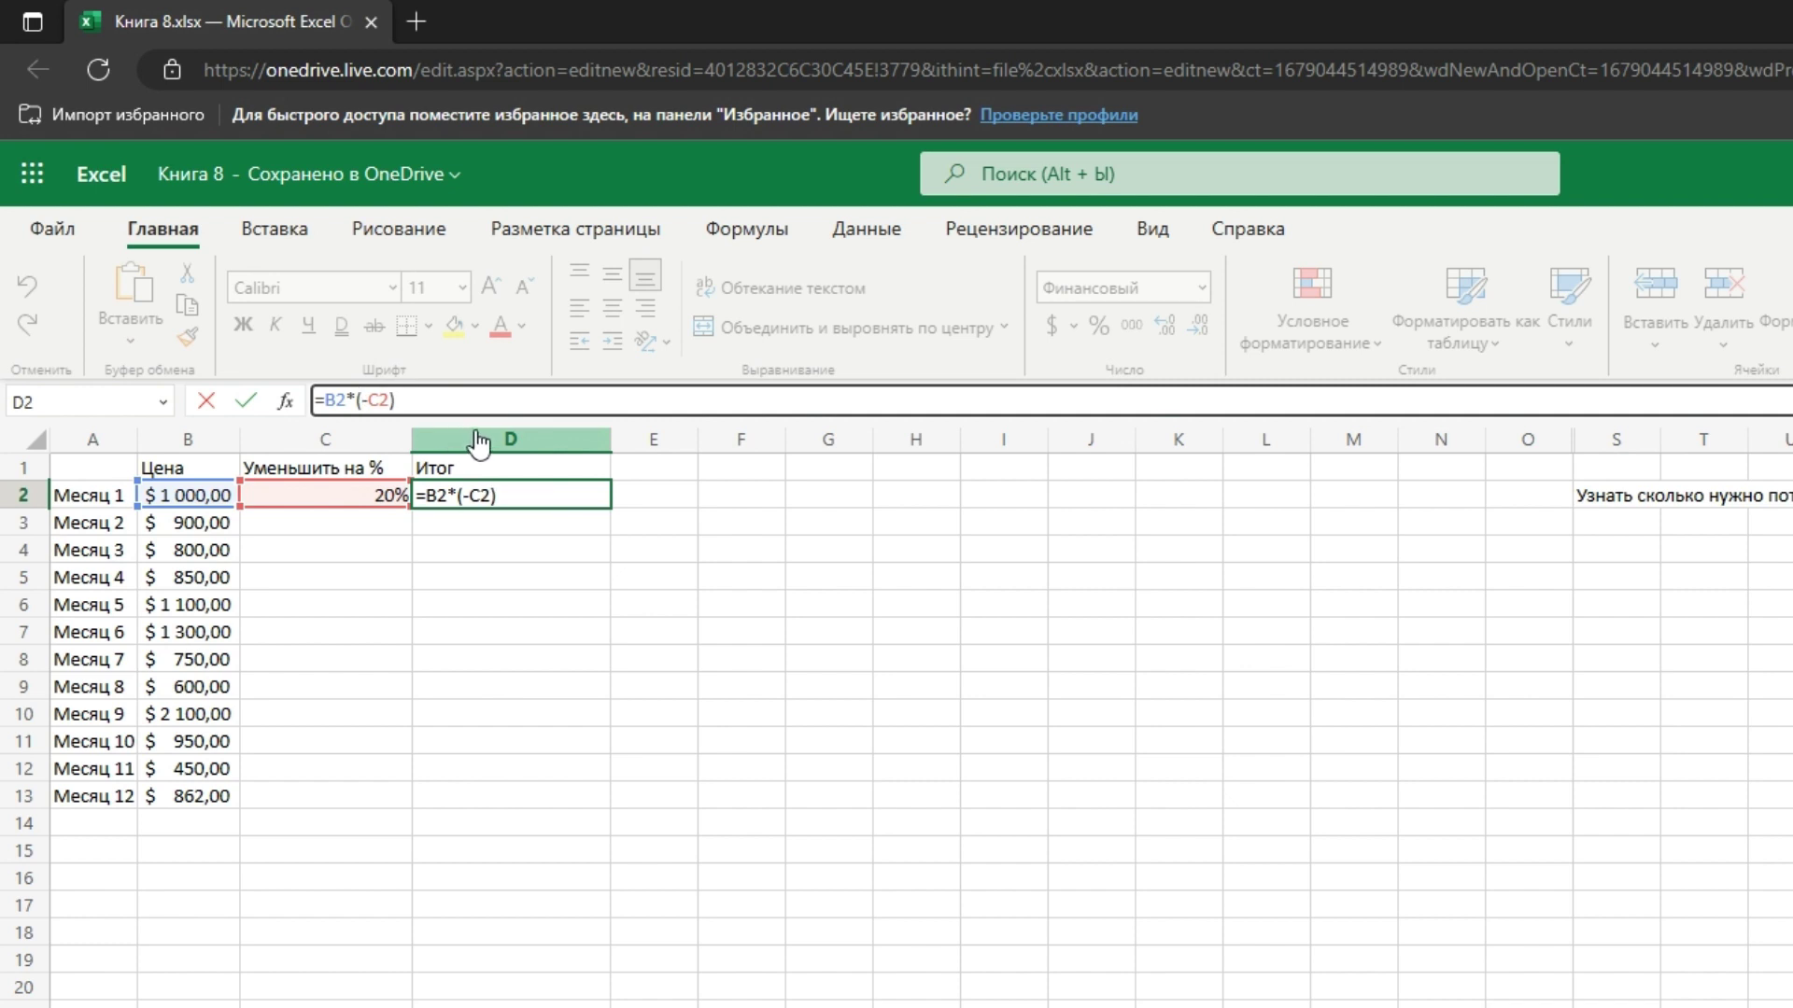
text(1)
key(Return)
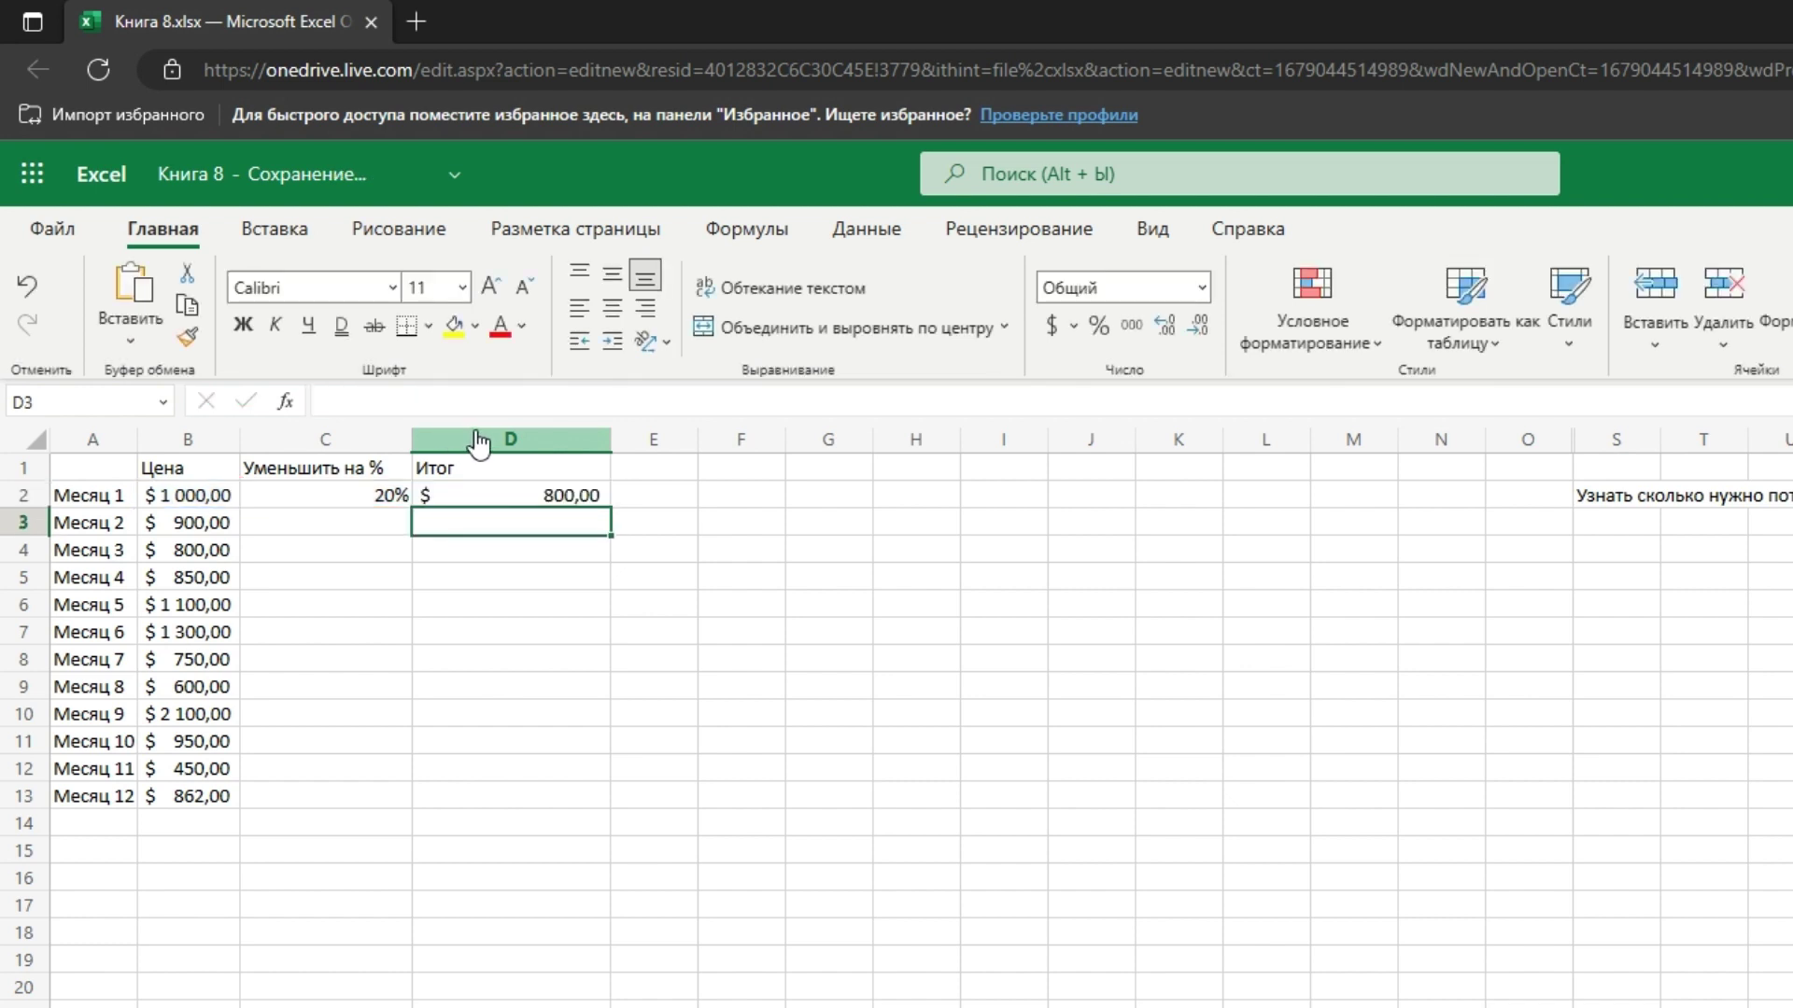
click(486, 497)
click(374, 399)
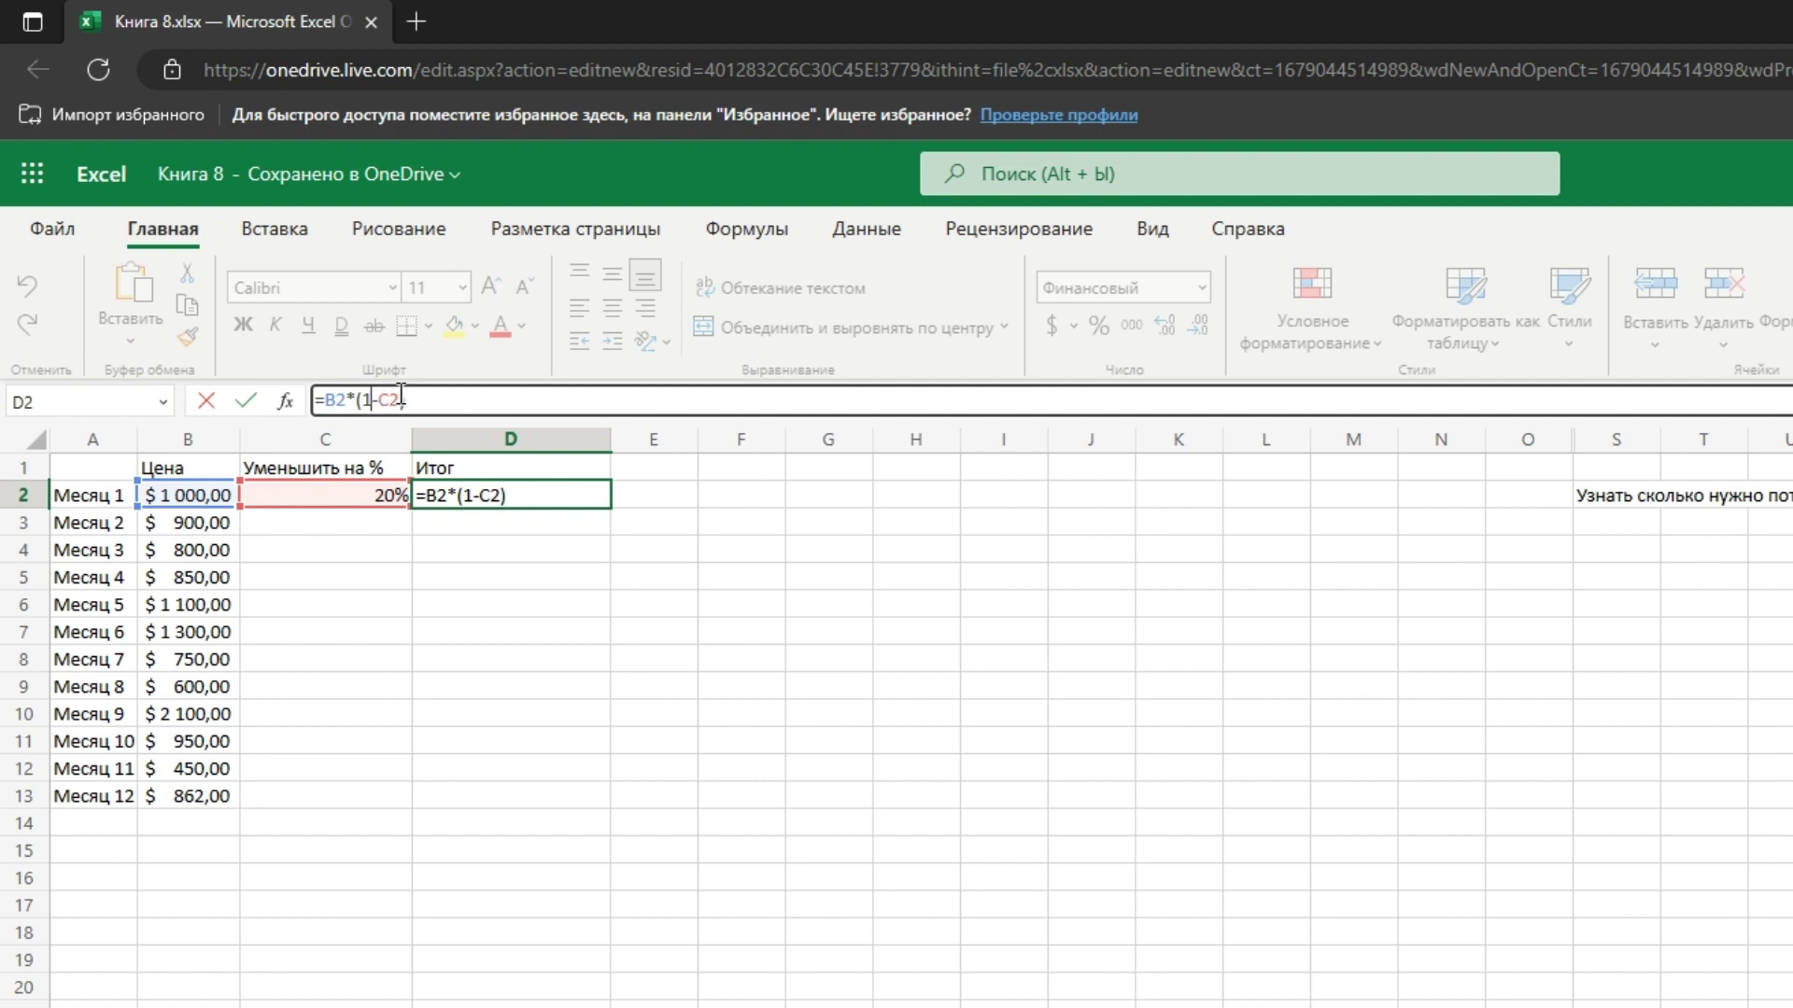
text(00)
text(%)
key(Return)
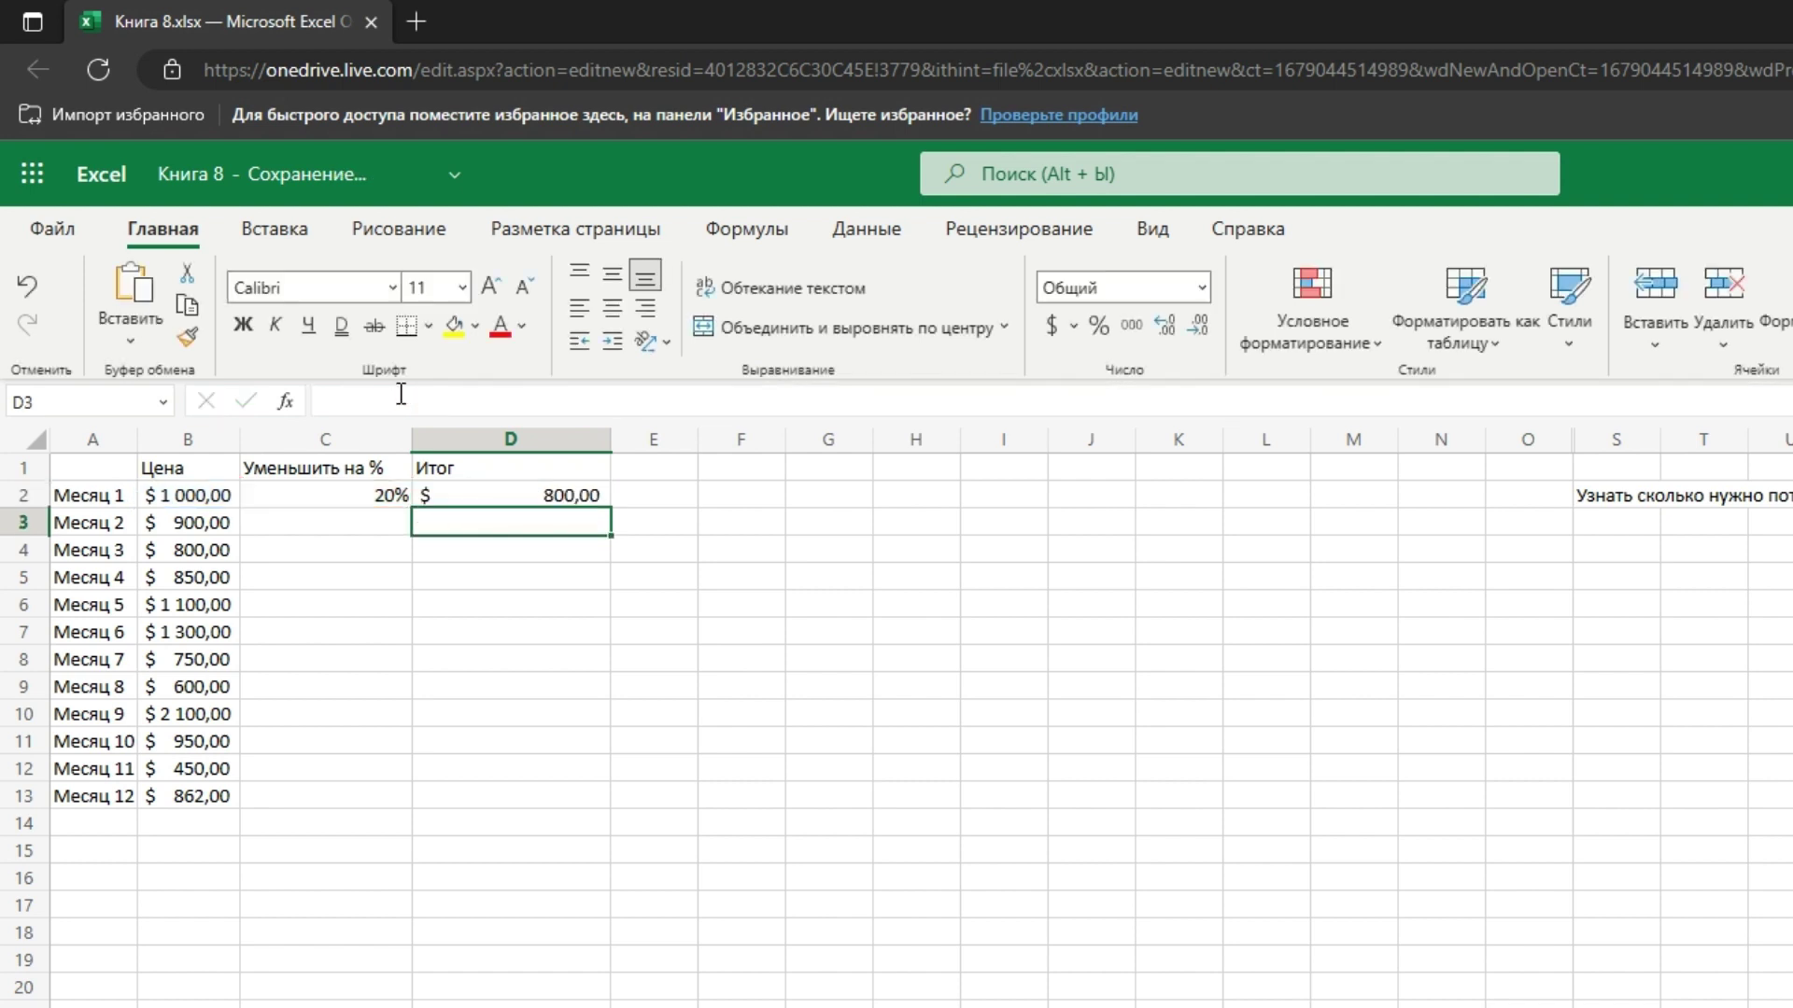
drag(567, 501, 574, 496)
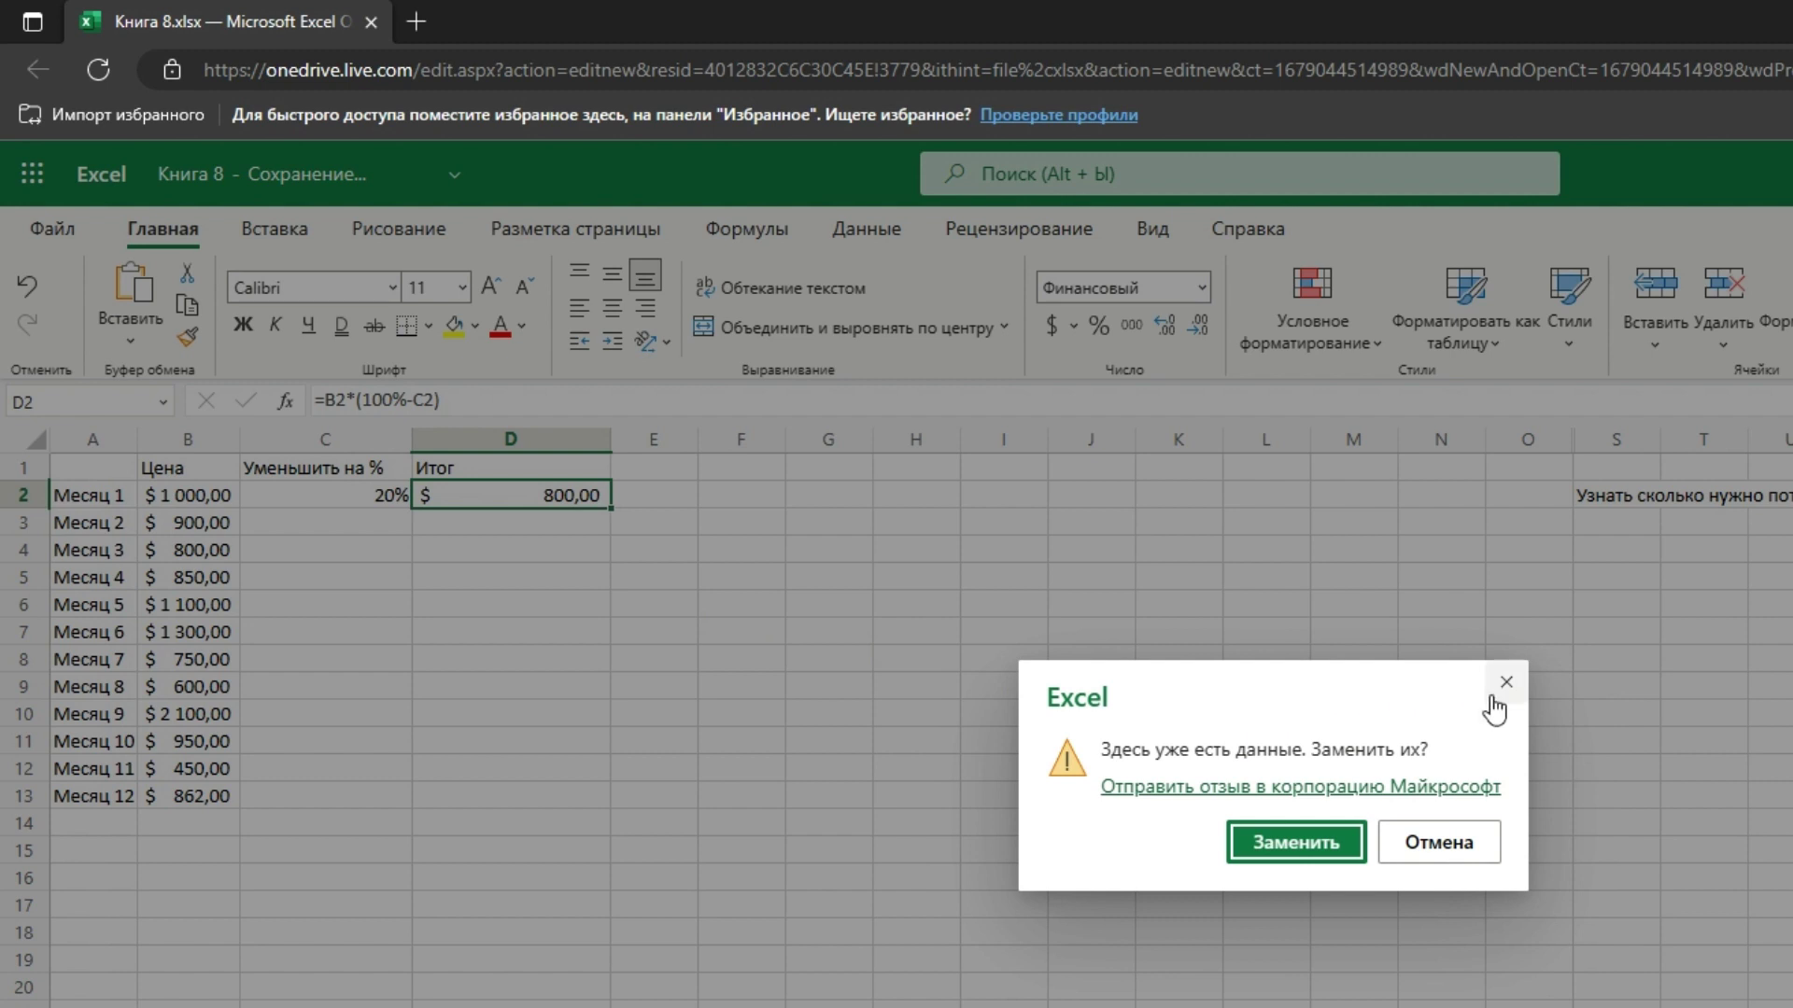
click(1505, 683)
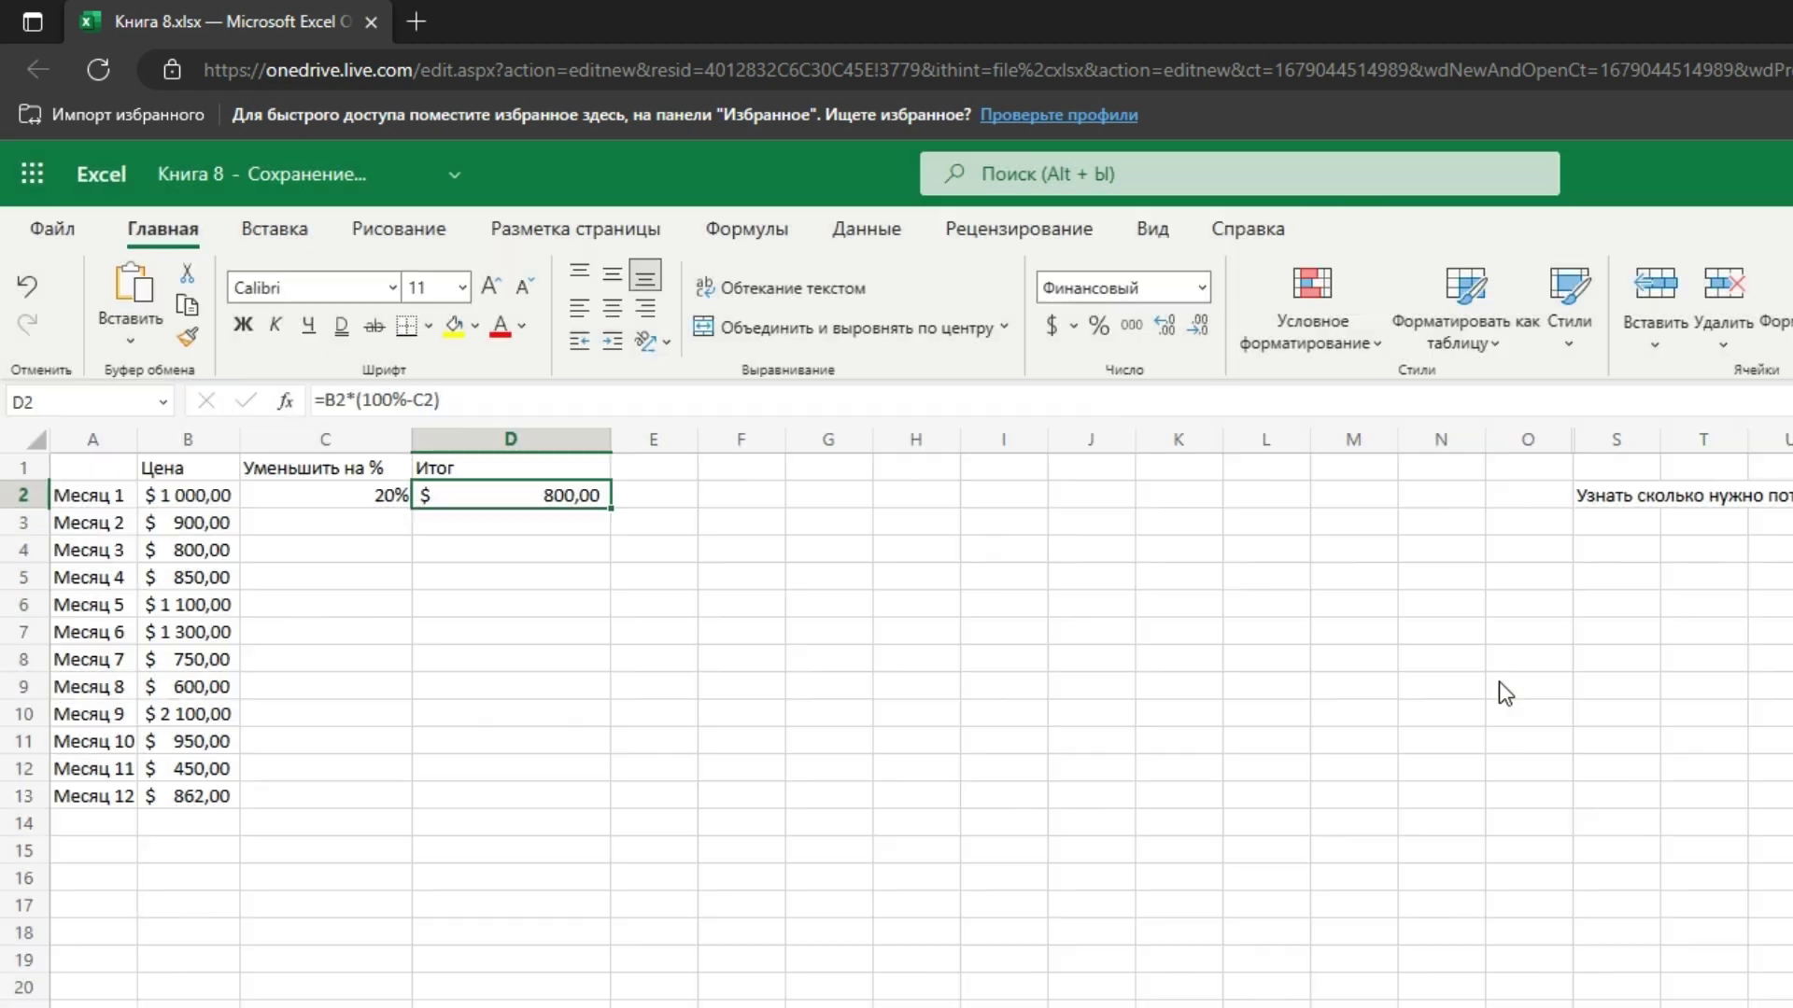
click(506, 501)
double_click(430, 501)
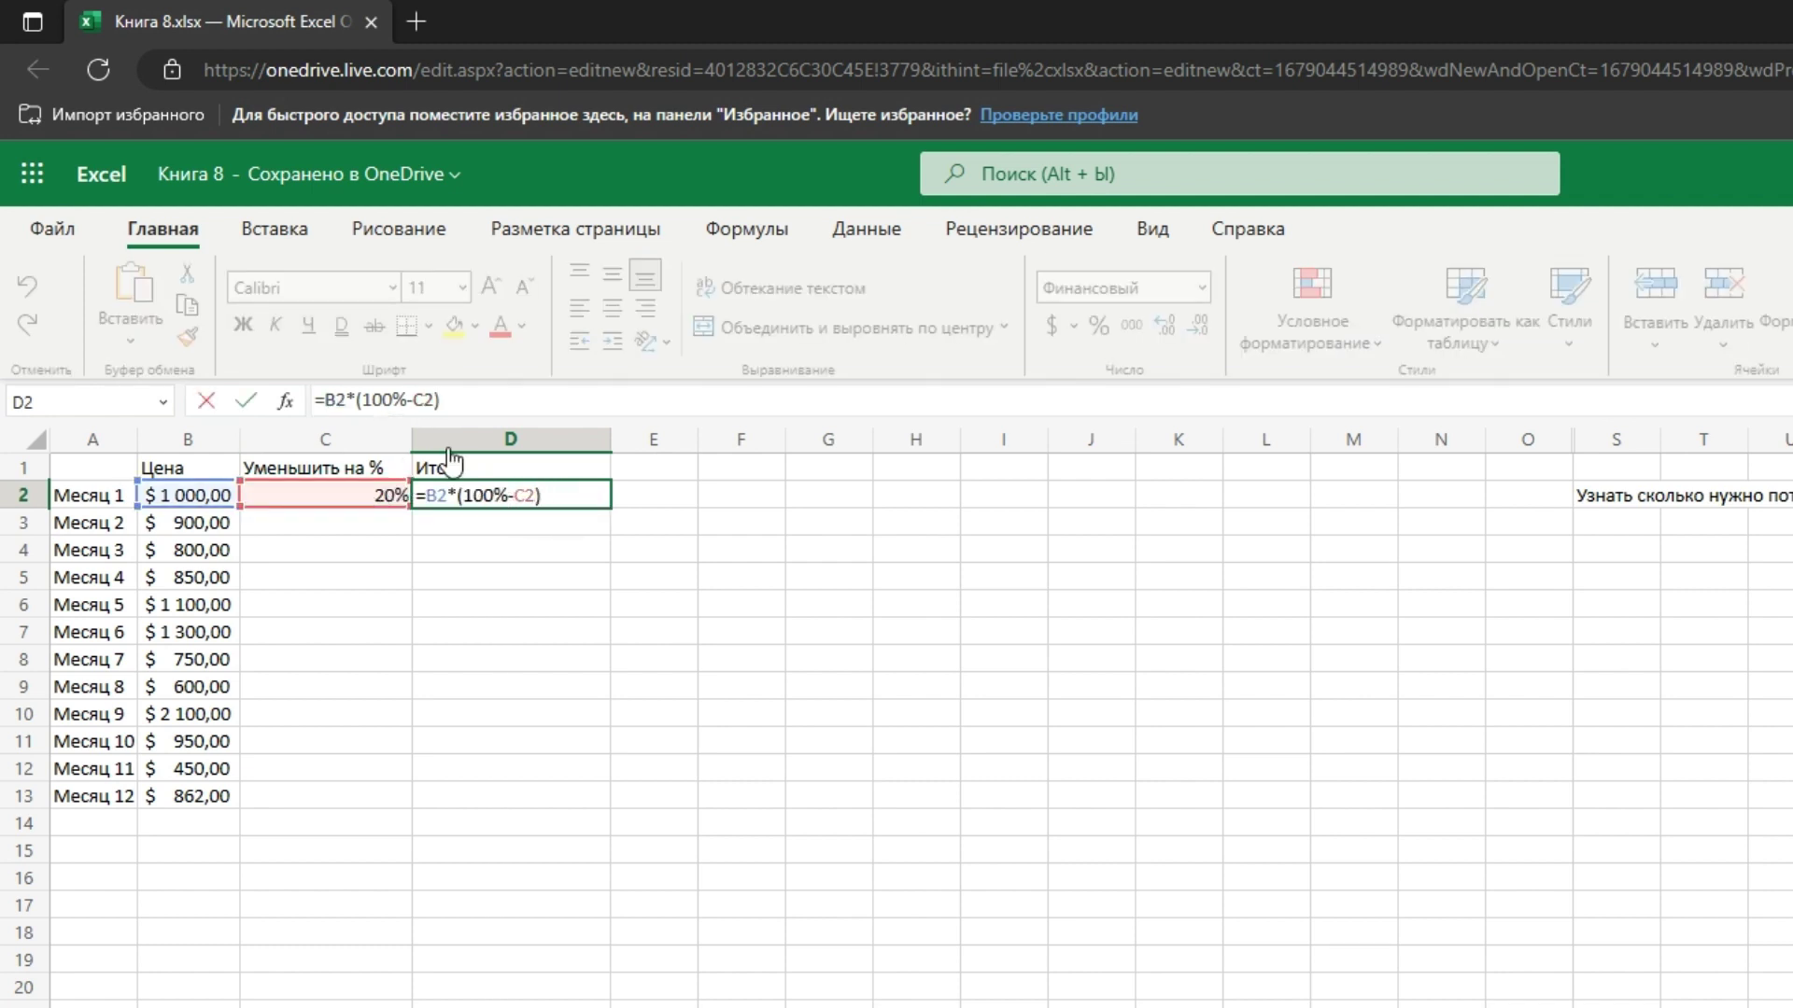
click(412, 401)
double_click(408, 401)
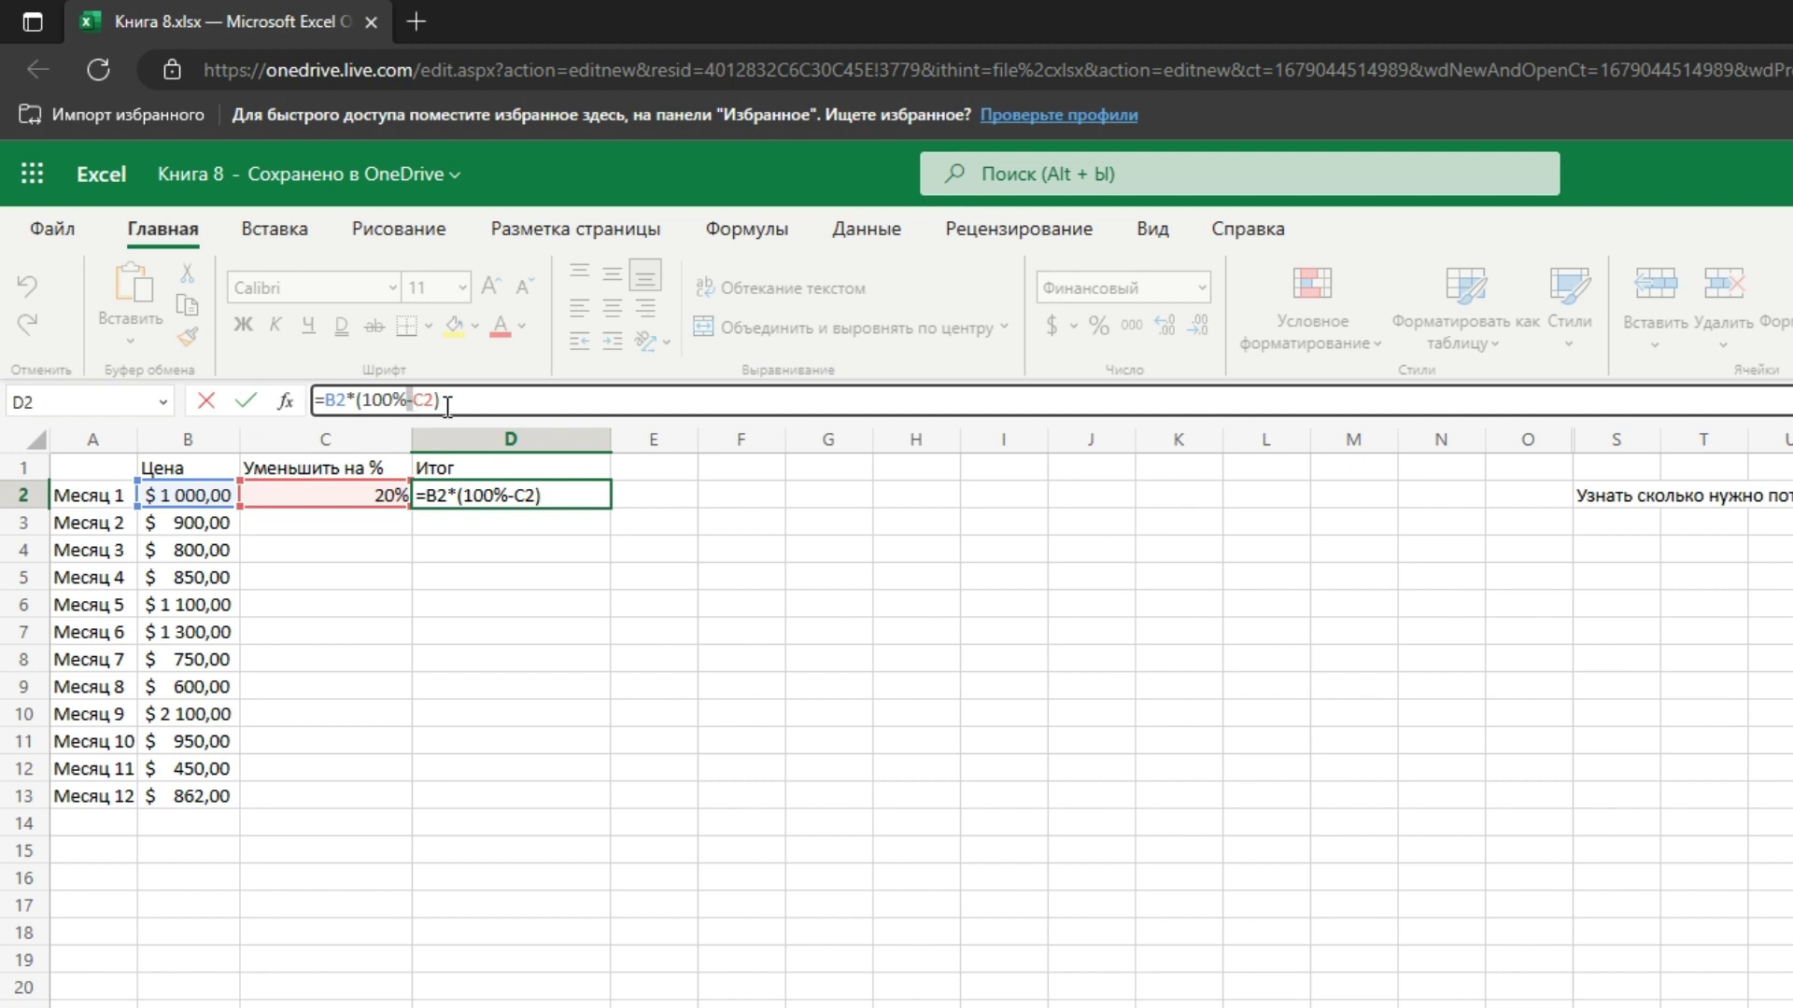
text(+)
key(Return)
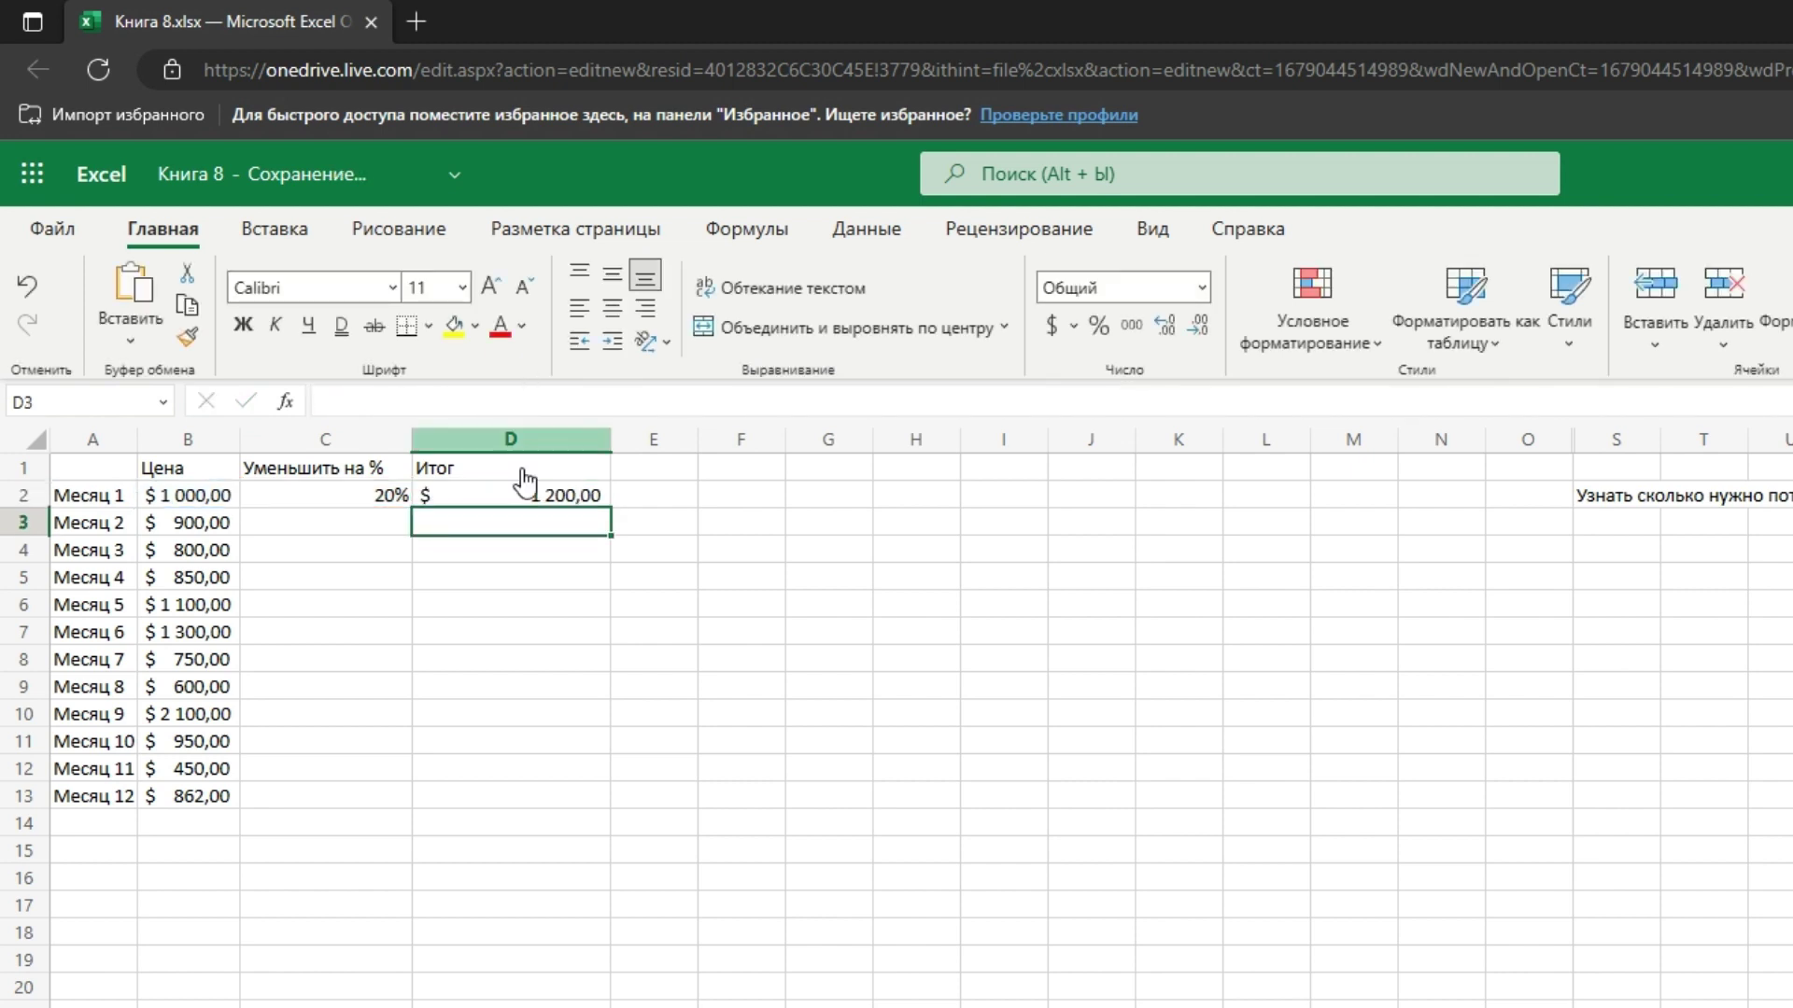
click(510, 492)
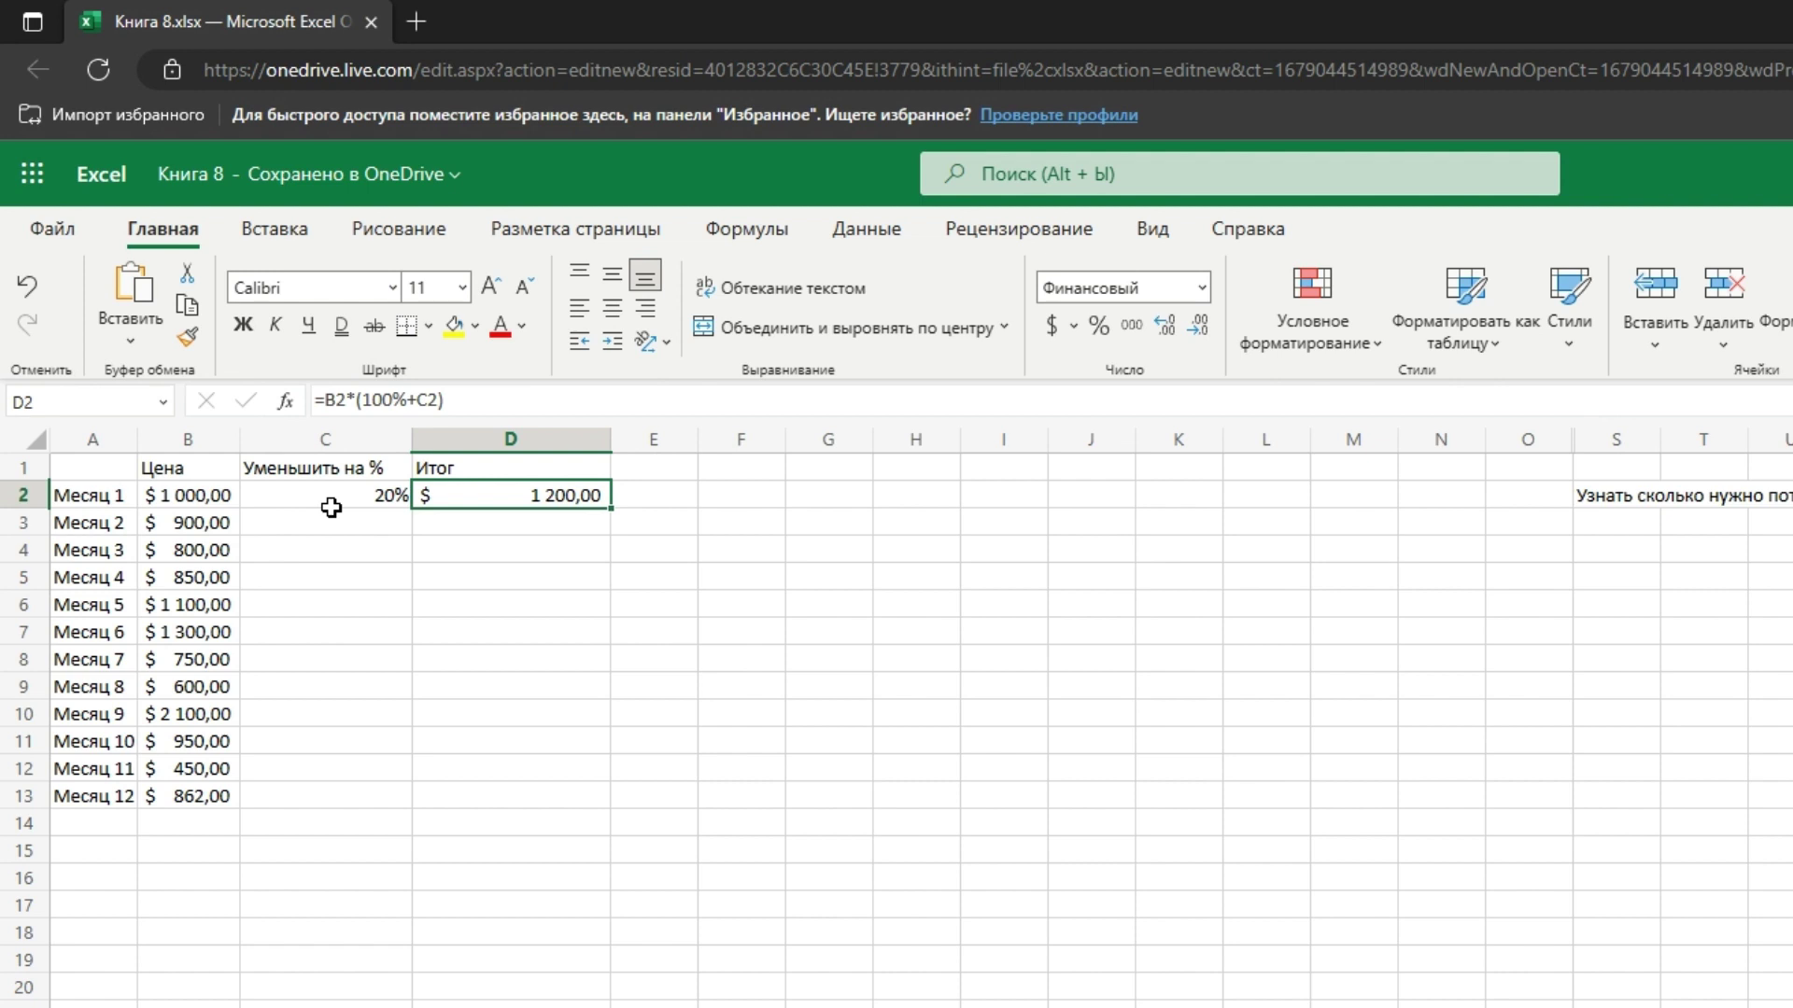
click(411, 402)
text(-)
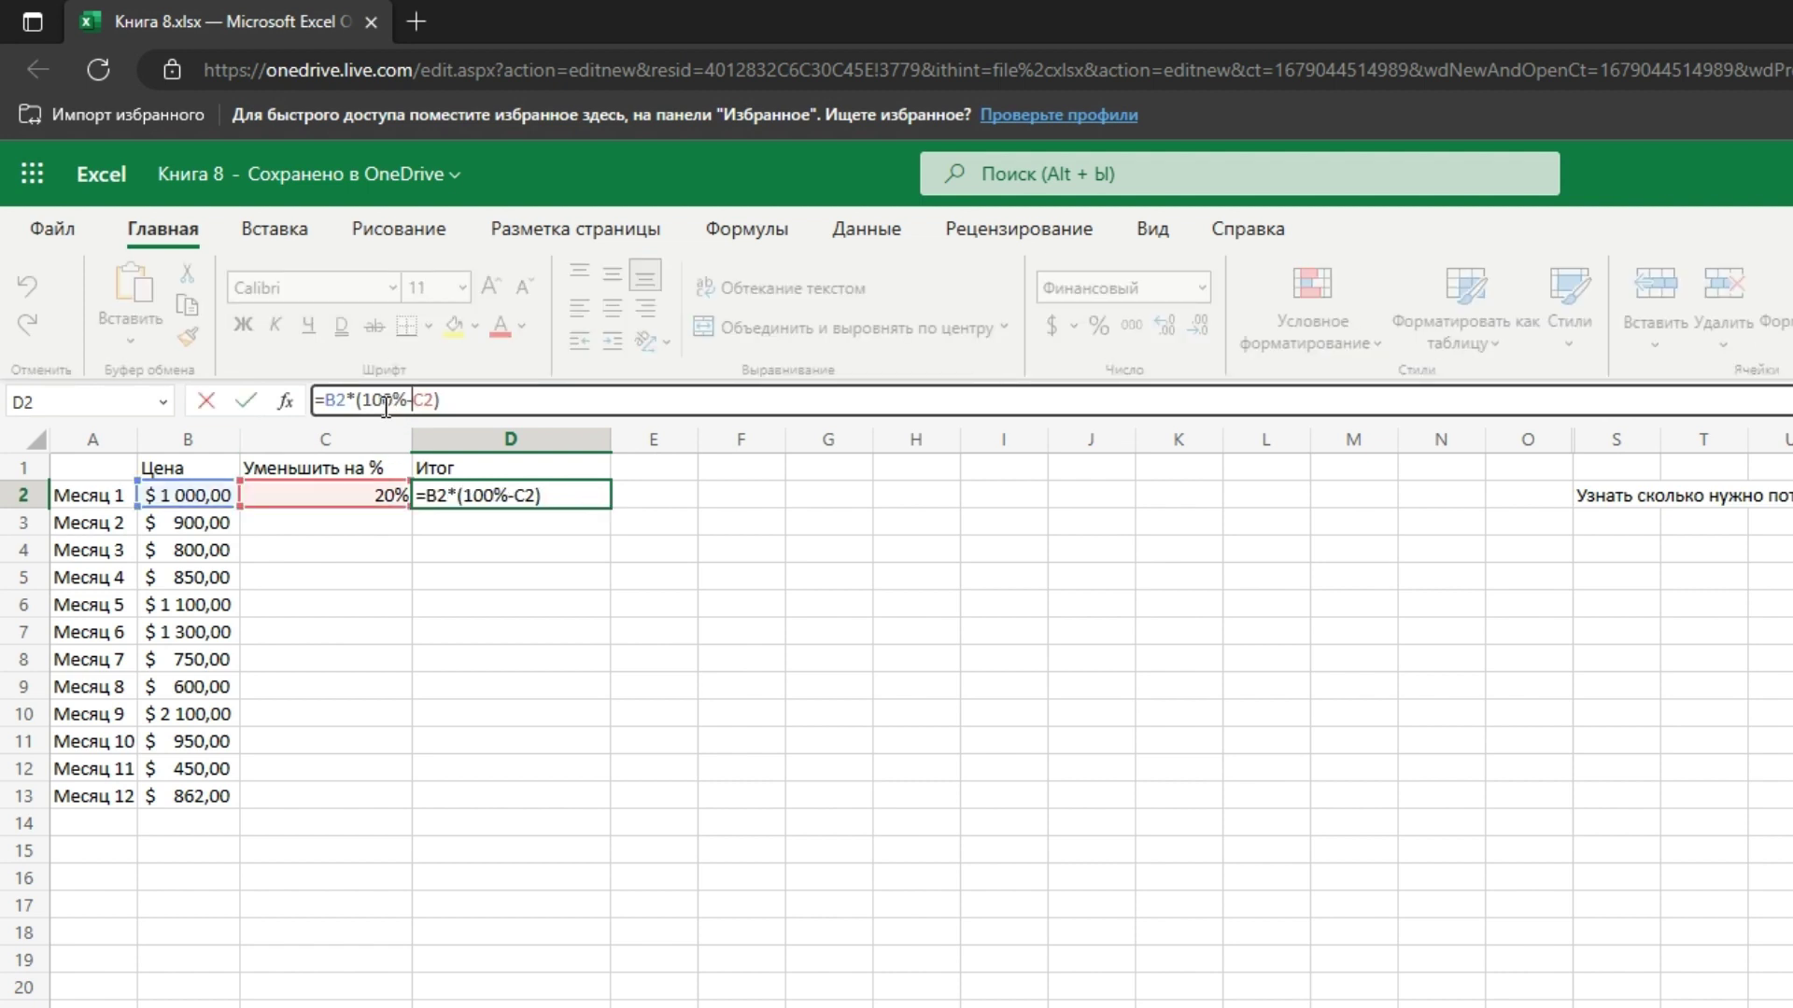
key(Return)
click(462, 492)
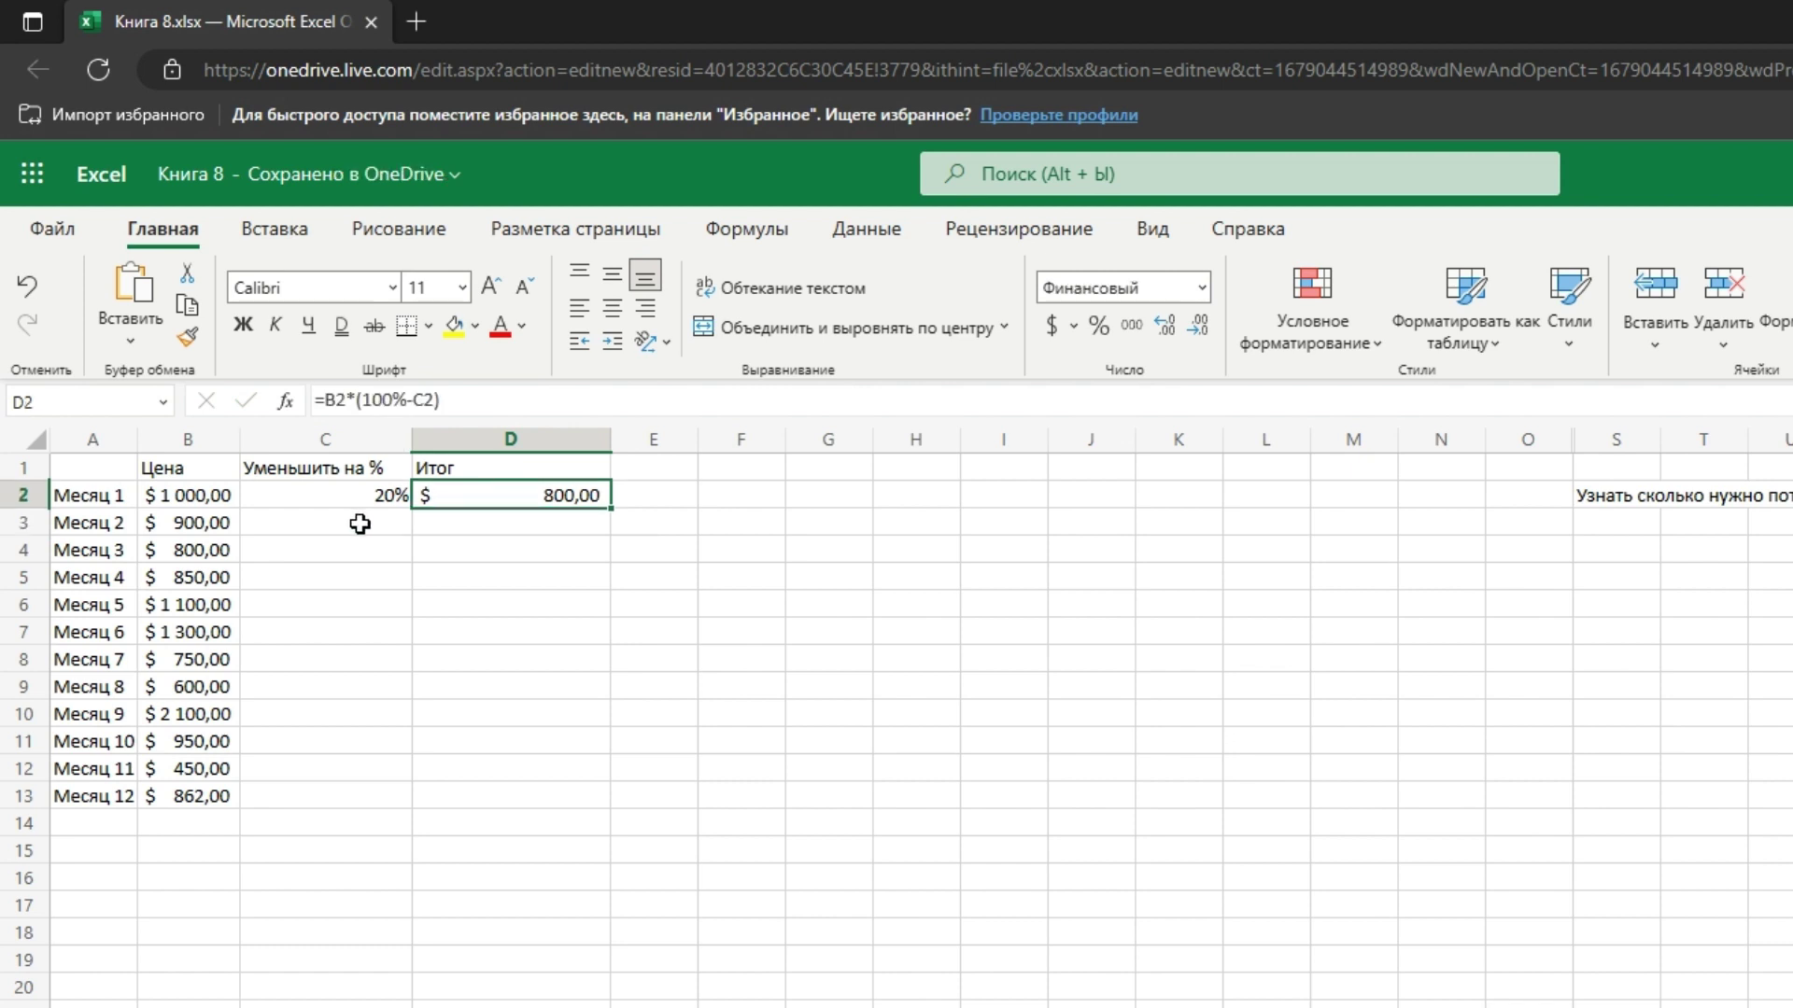
- Fill 20% down C2:C13 with Ctrl+D and copy D2's total formula down to D13
drag(390, 487, 368, 794)
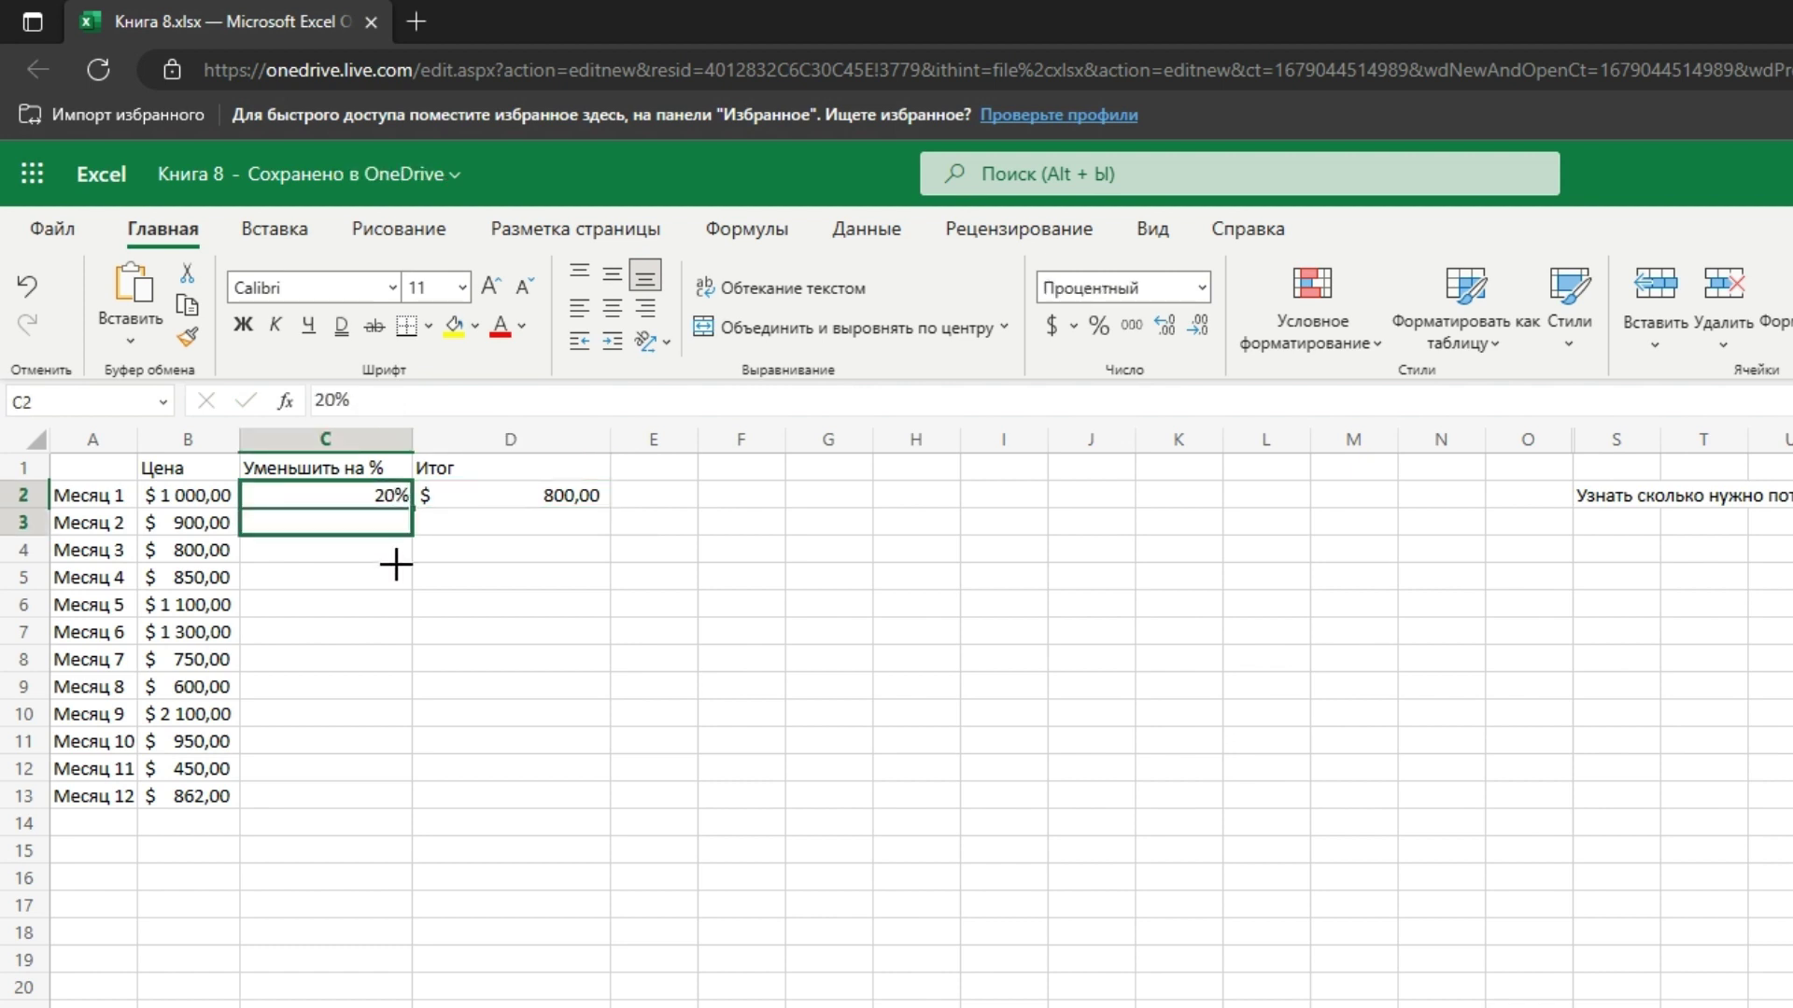
key(ctrl+d)
click(580, 493)
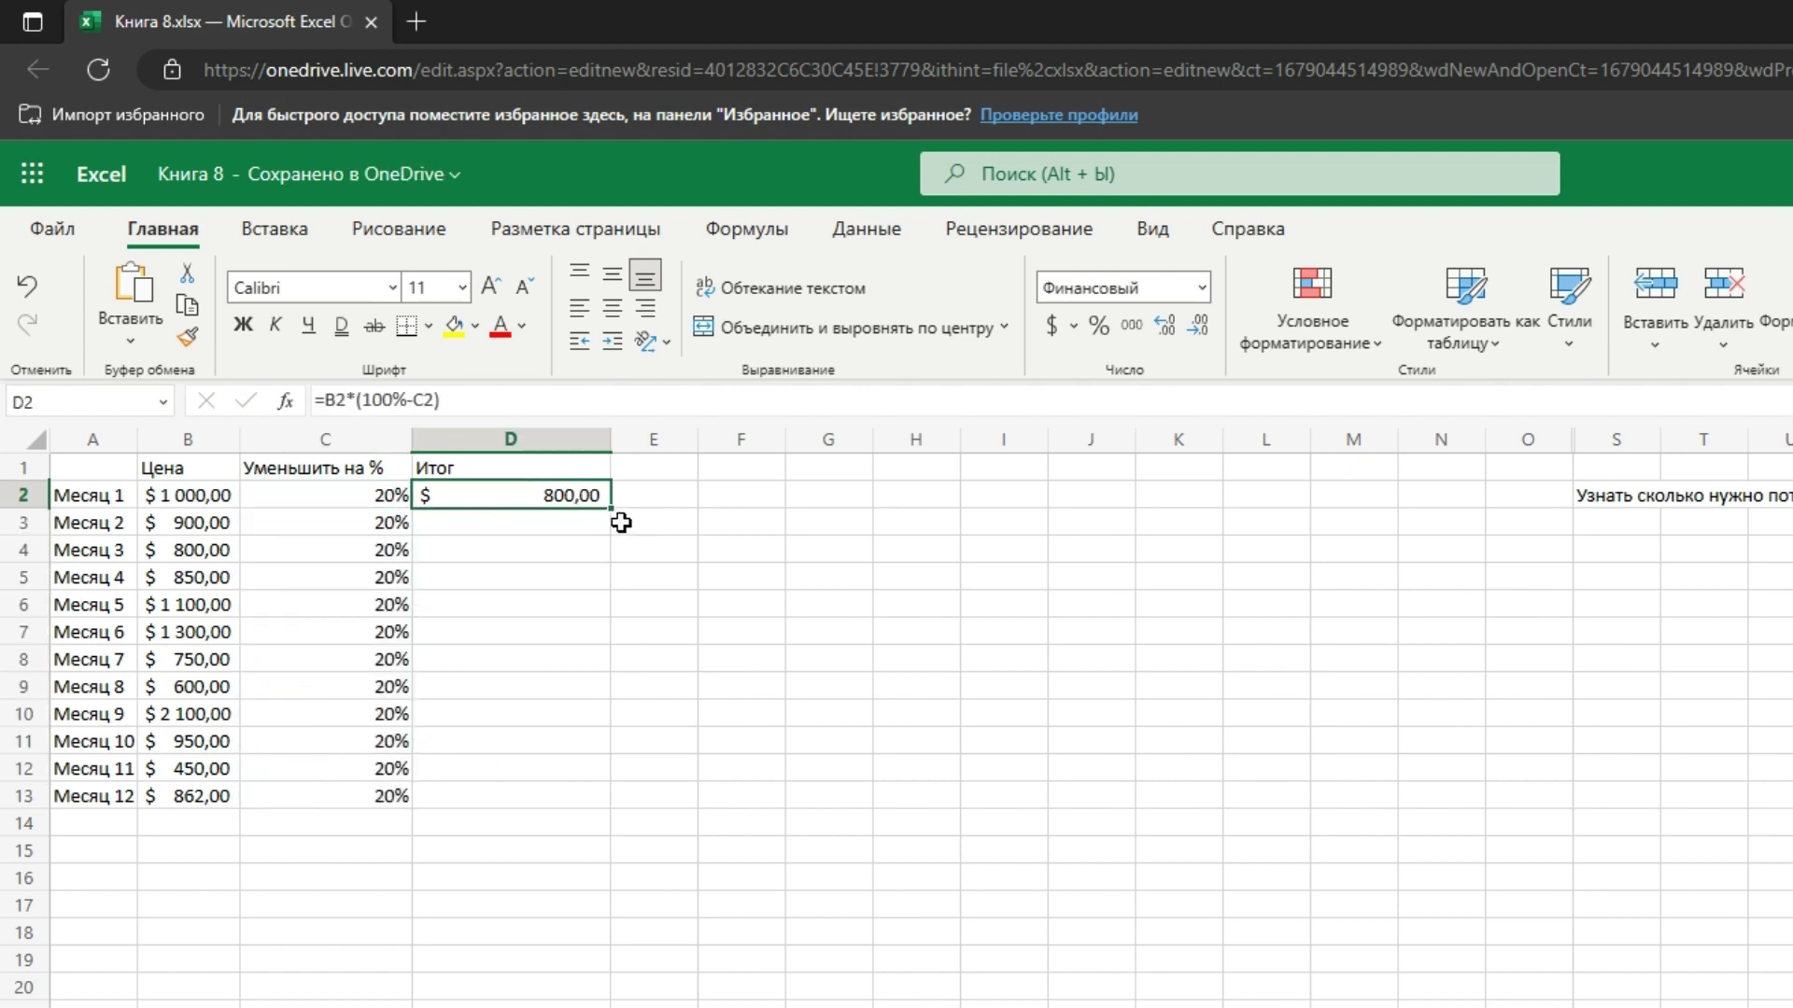
drag(611, 509, 573, 797)
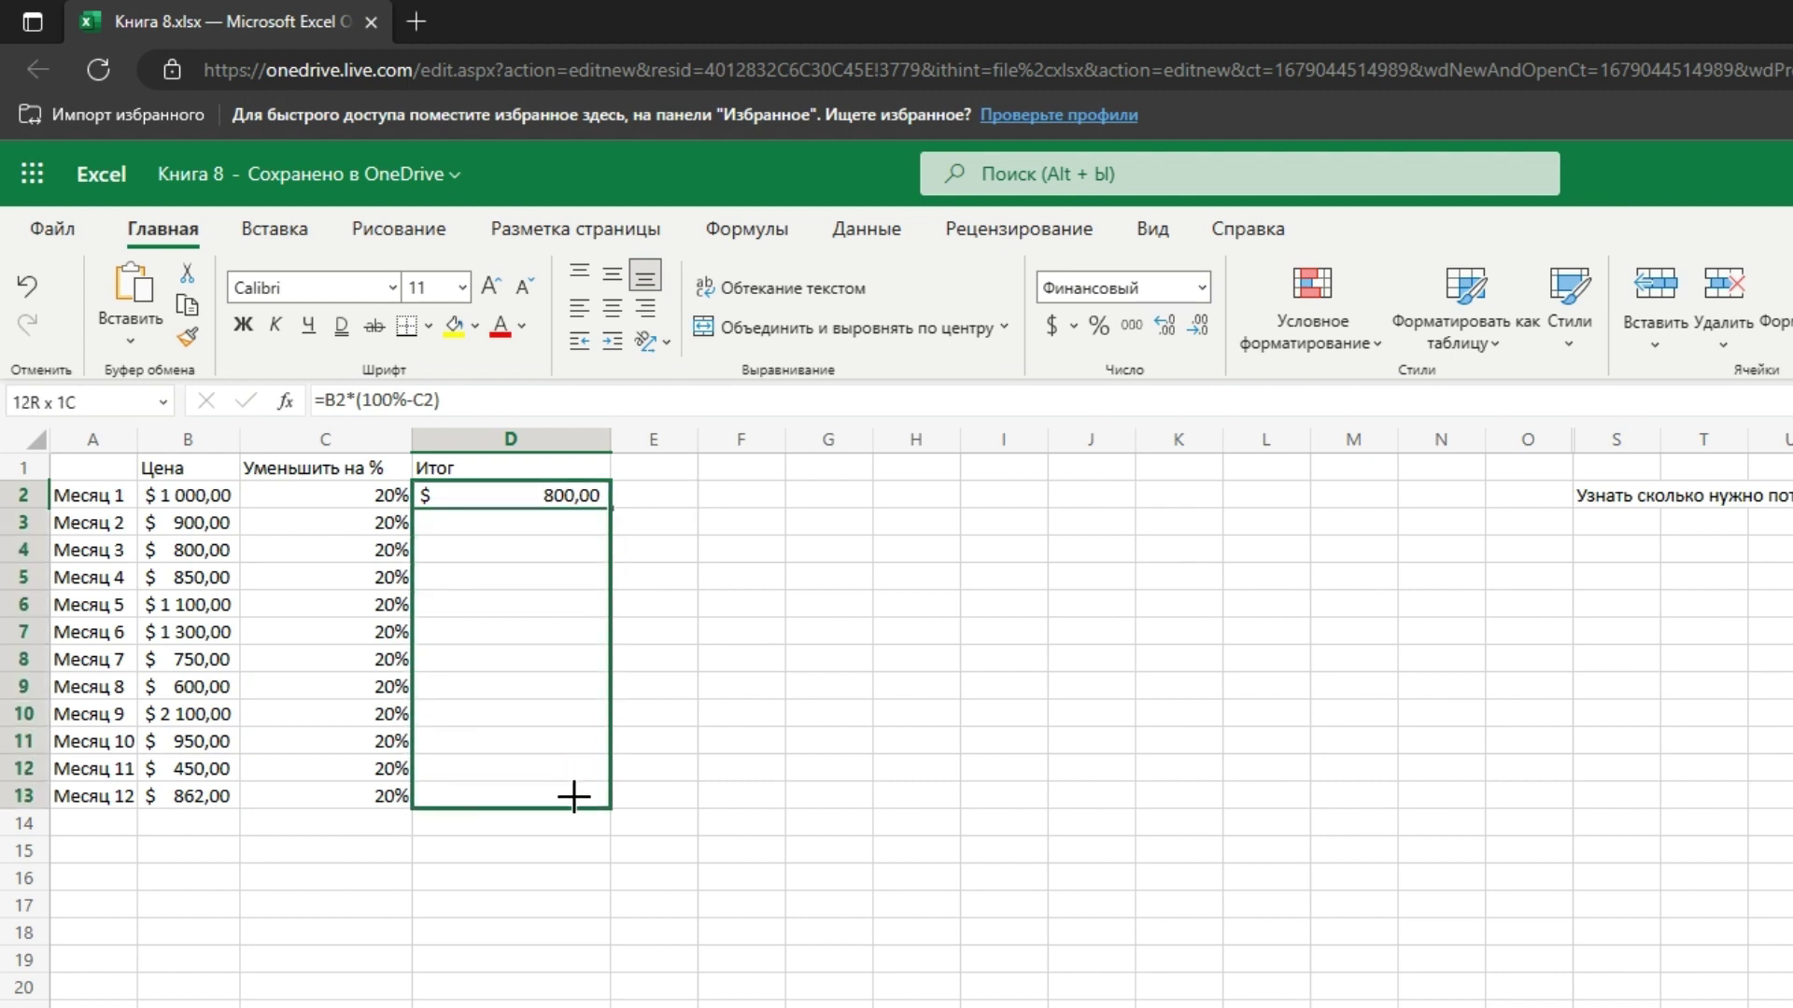
drag(574, 796, 574, 797)
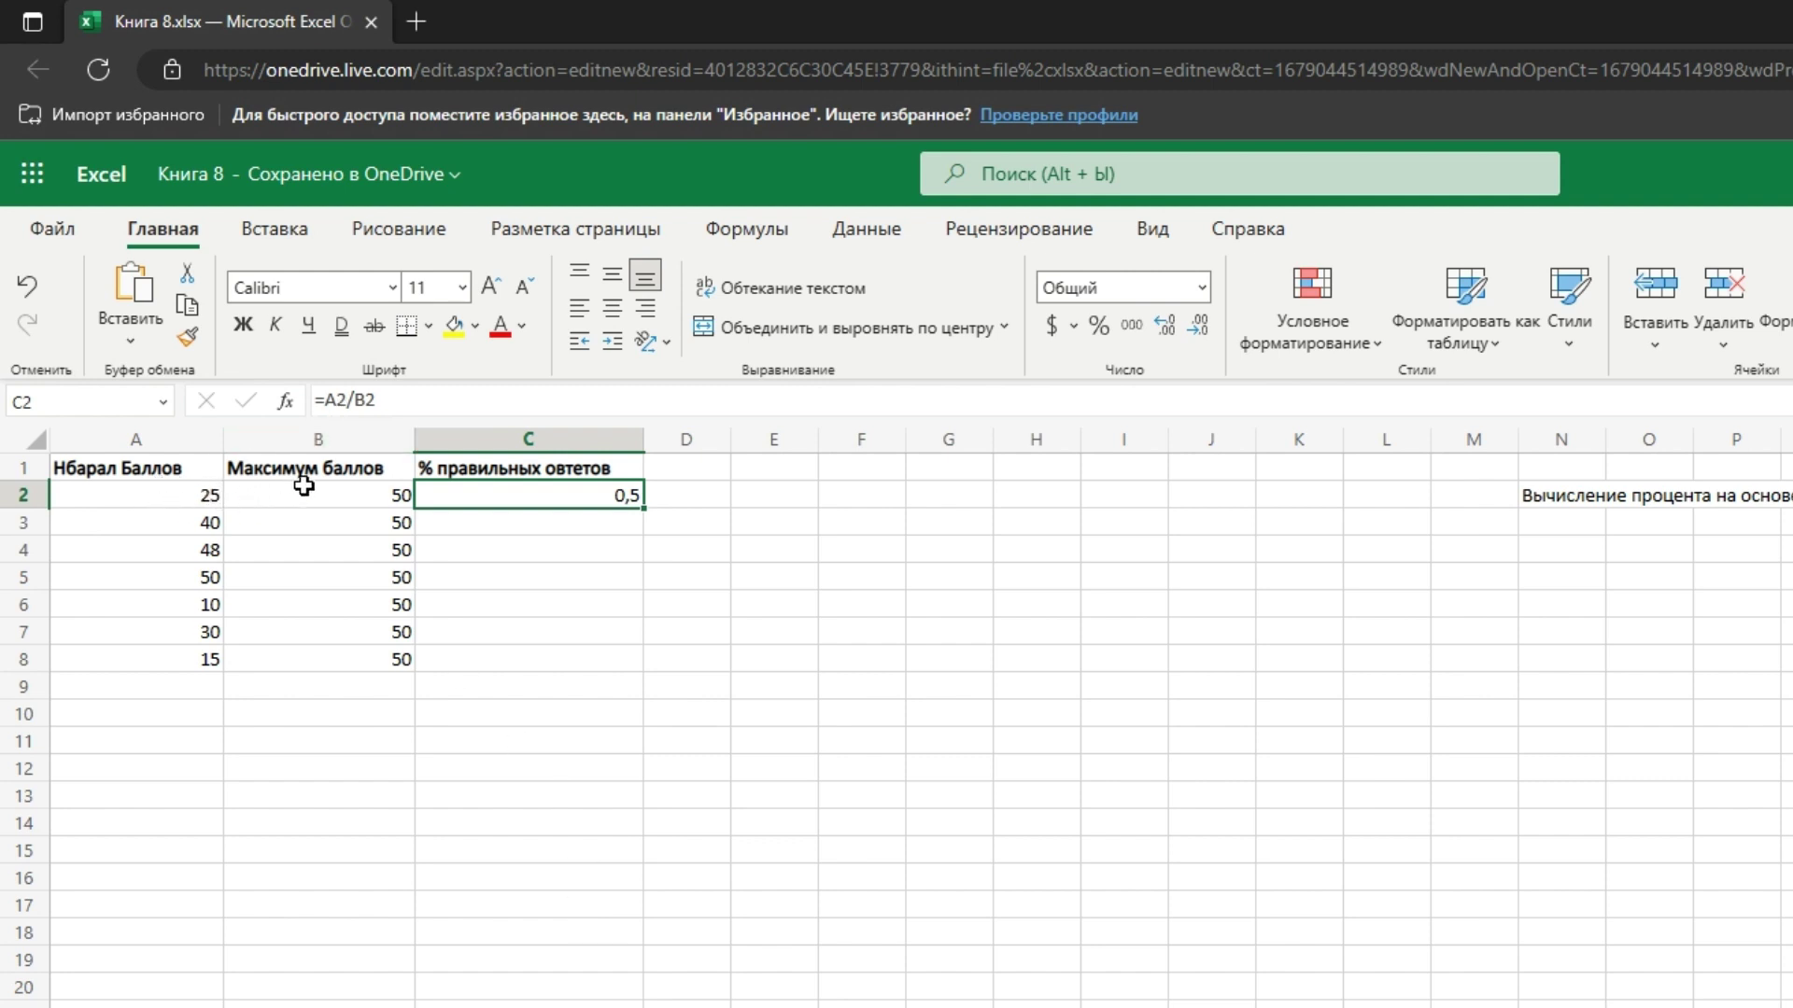
click(289, 496)
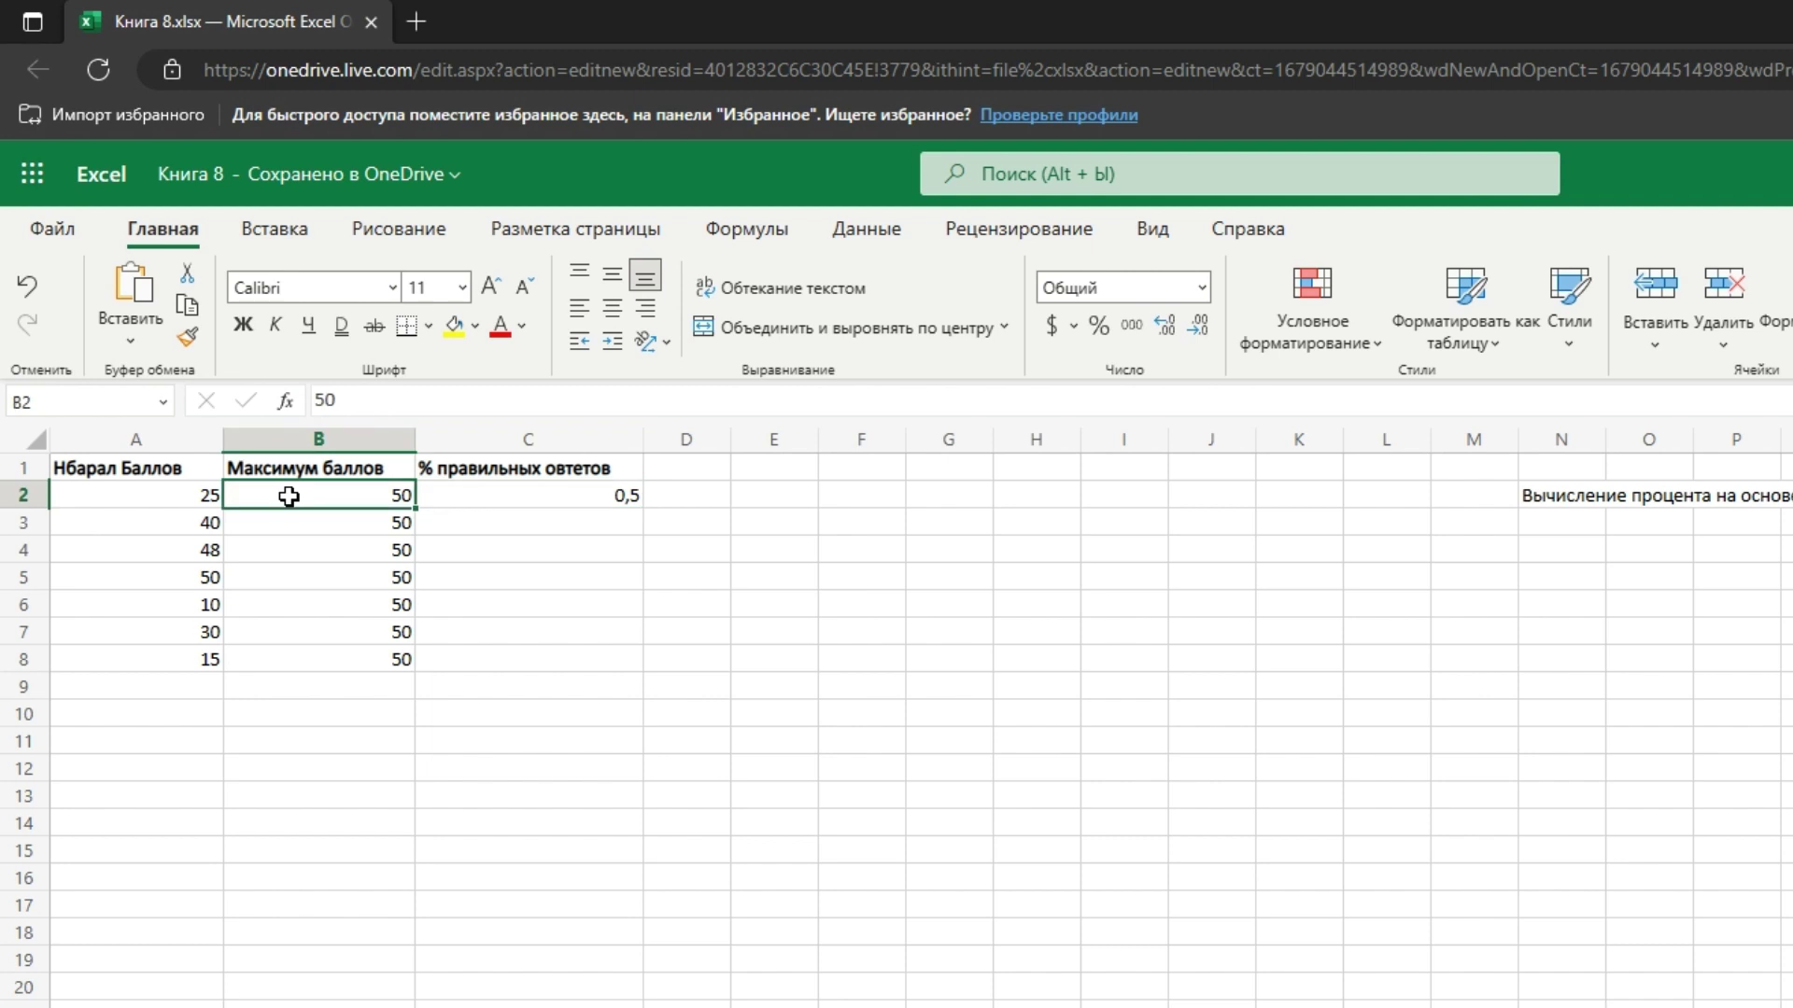
click(199, 500)
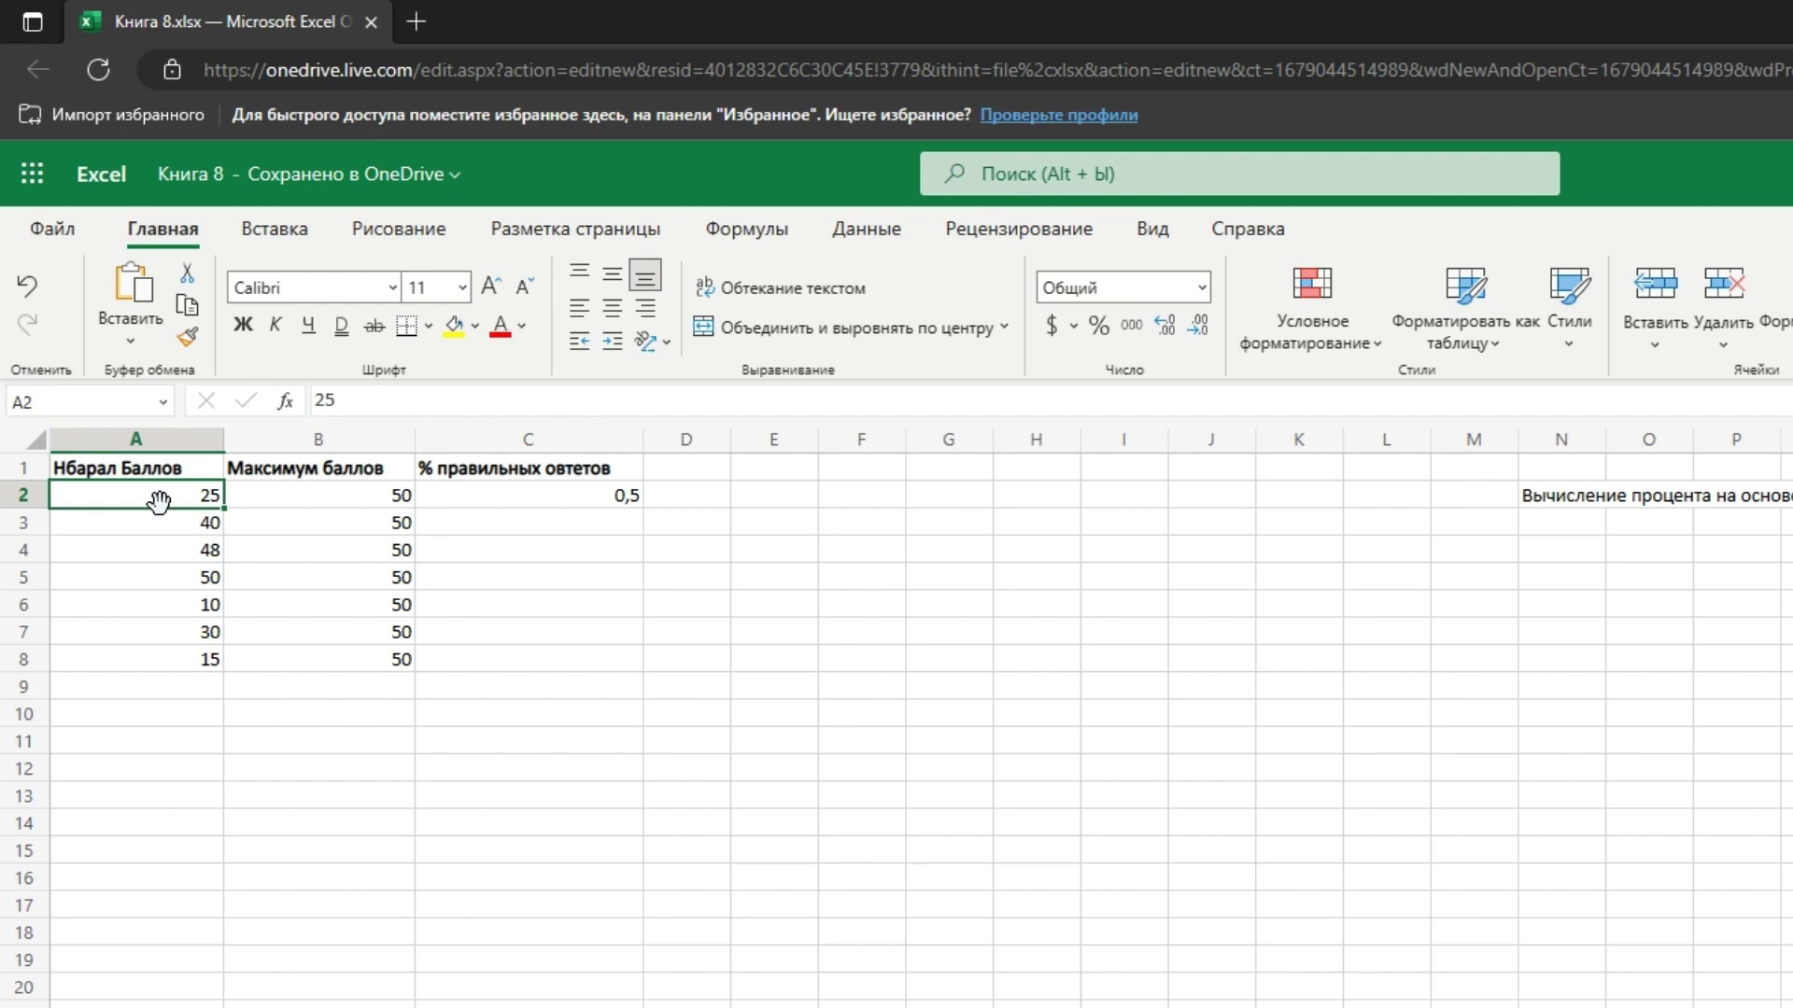
click(476, 495)
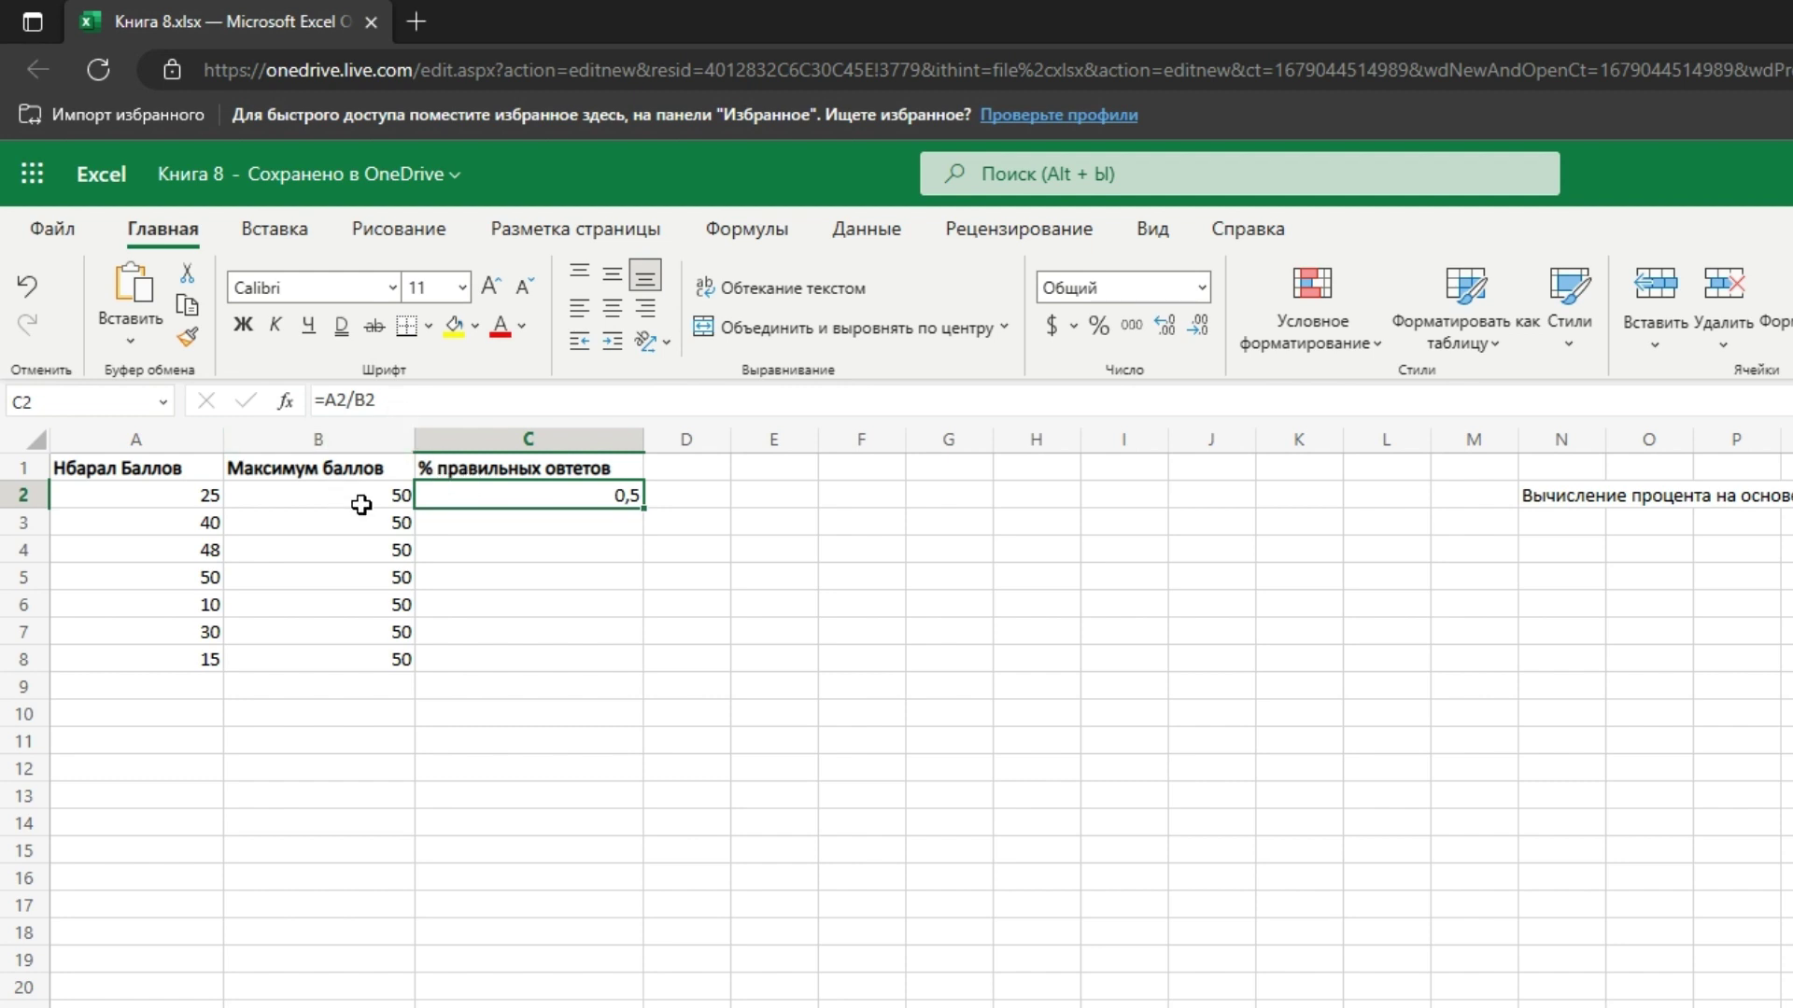
click(196, 500)
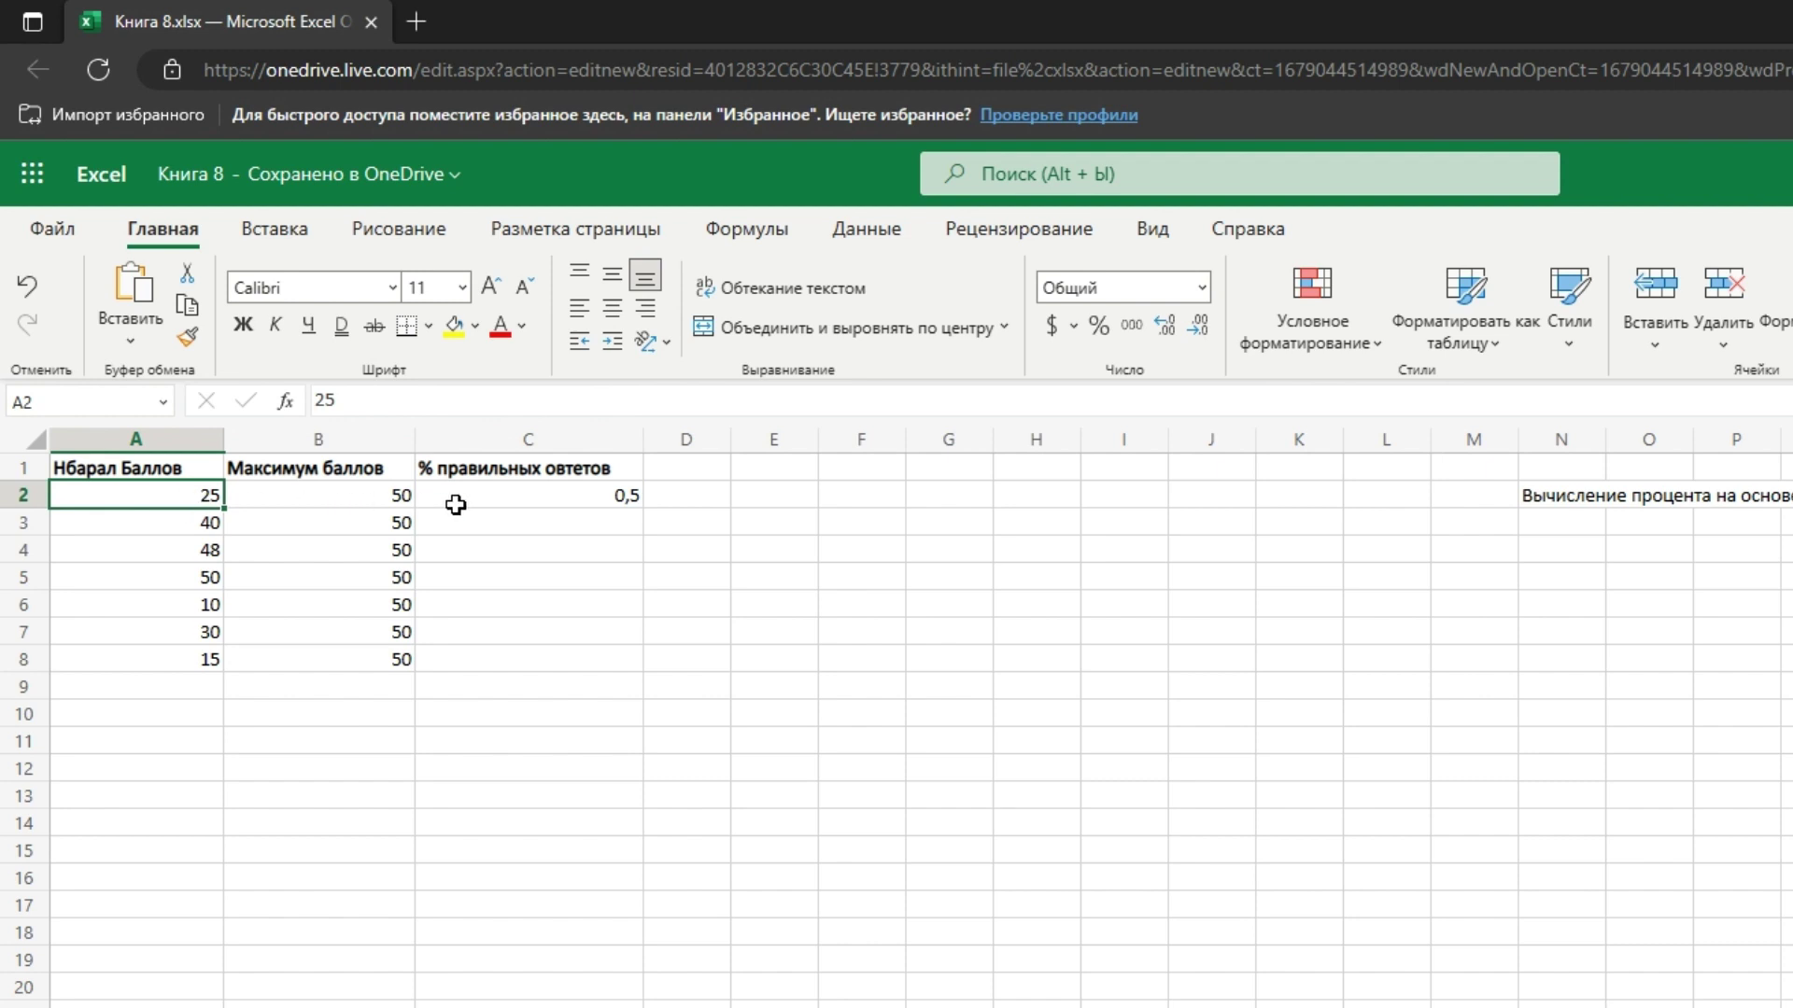
click(521, 499)
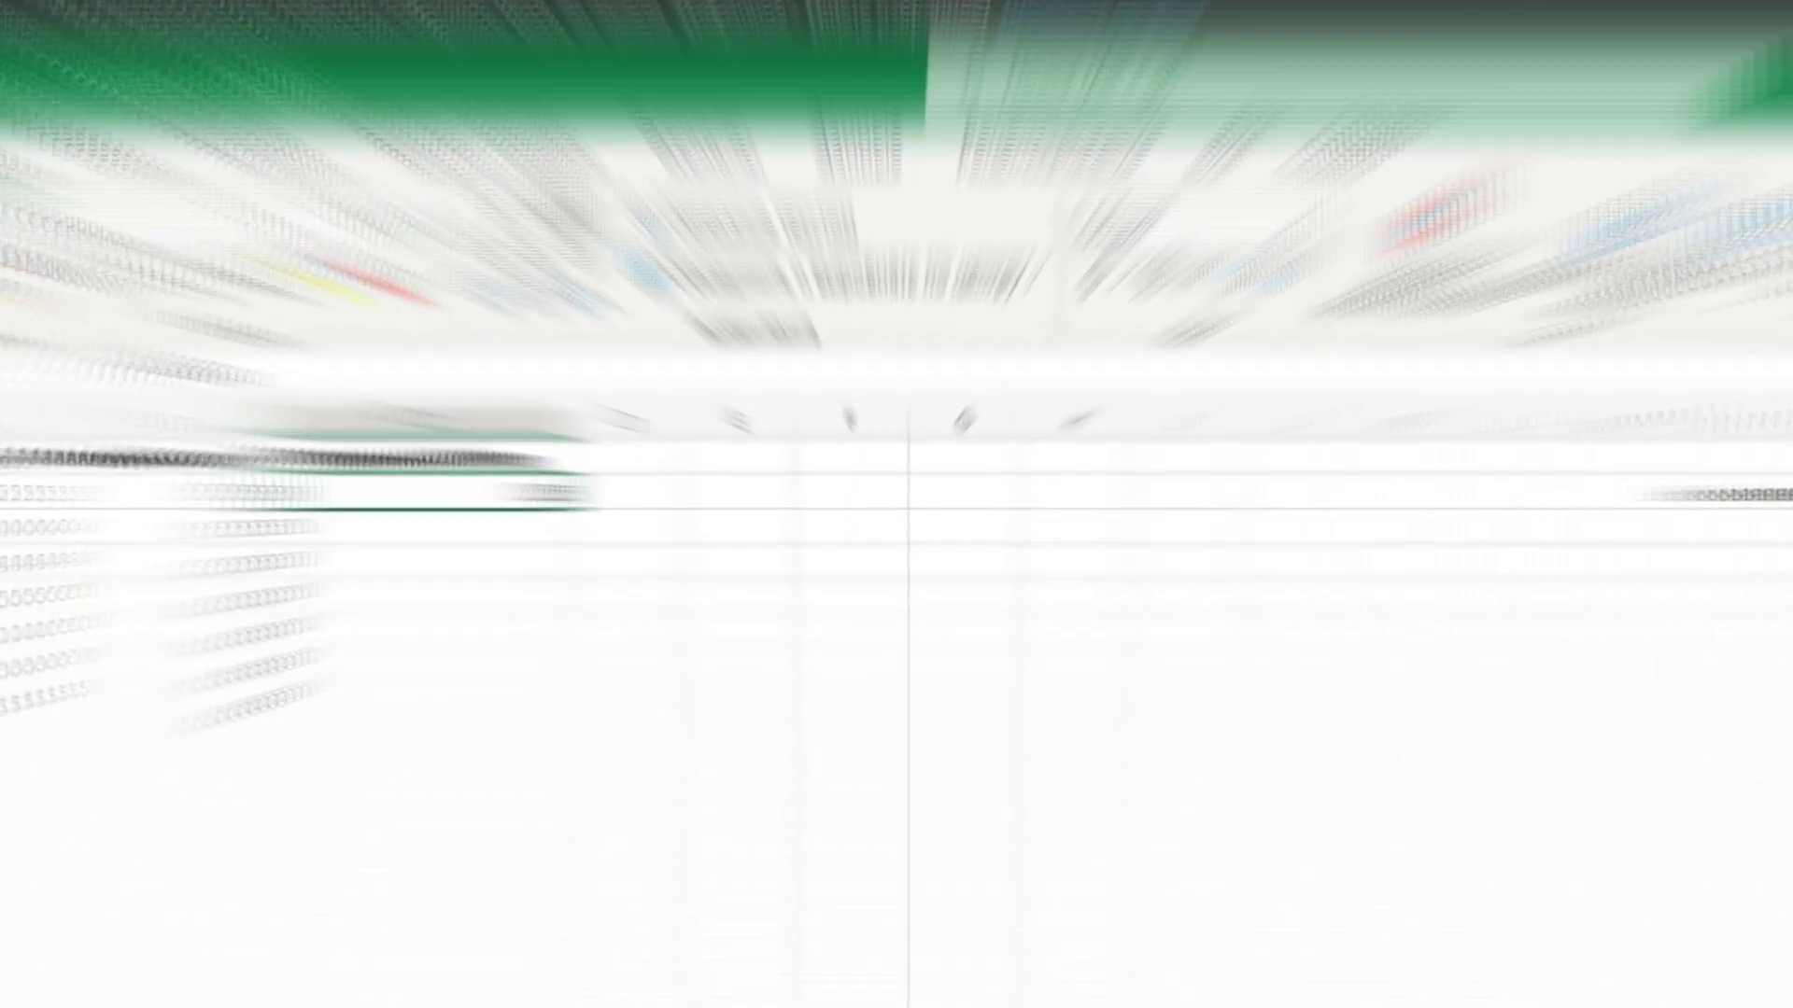
click(1725, 251)
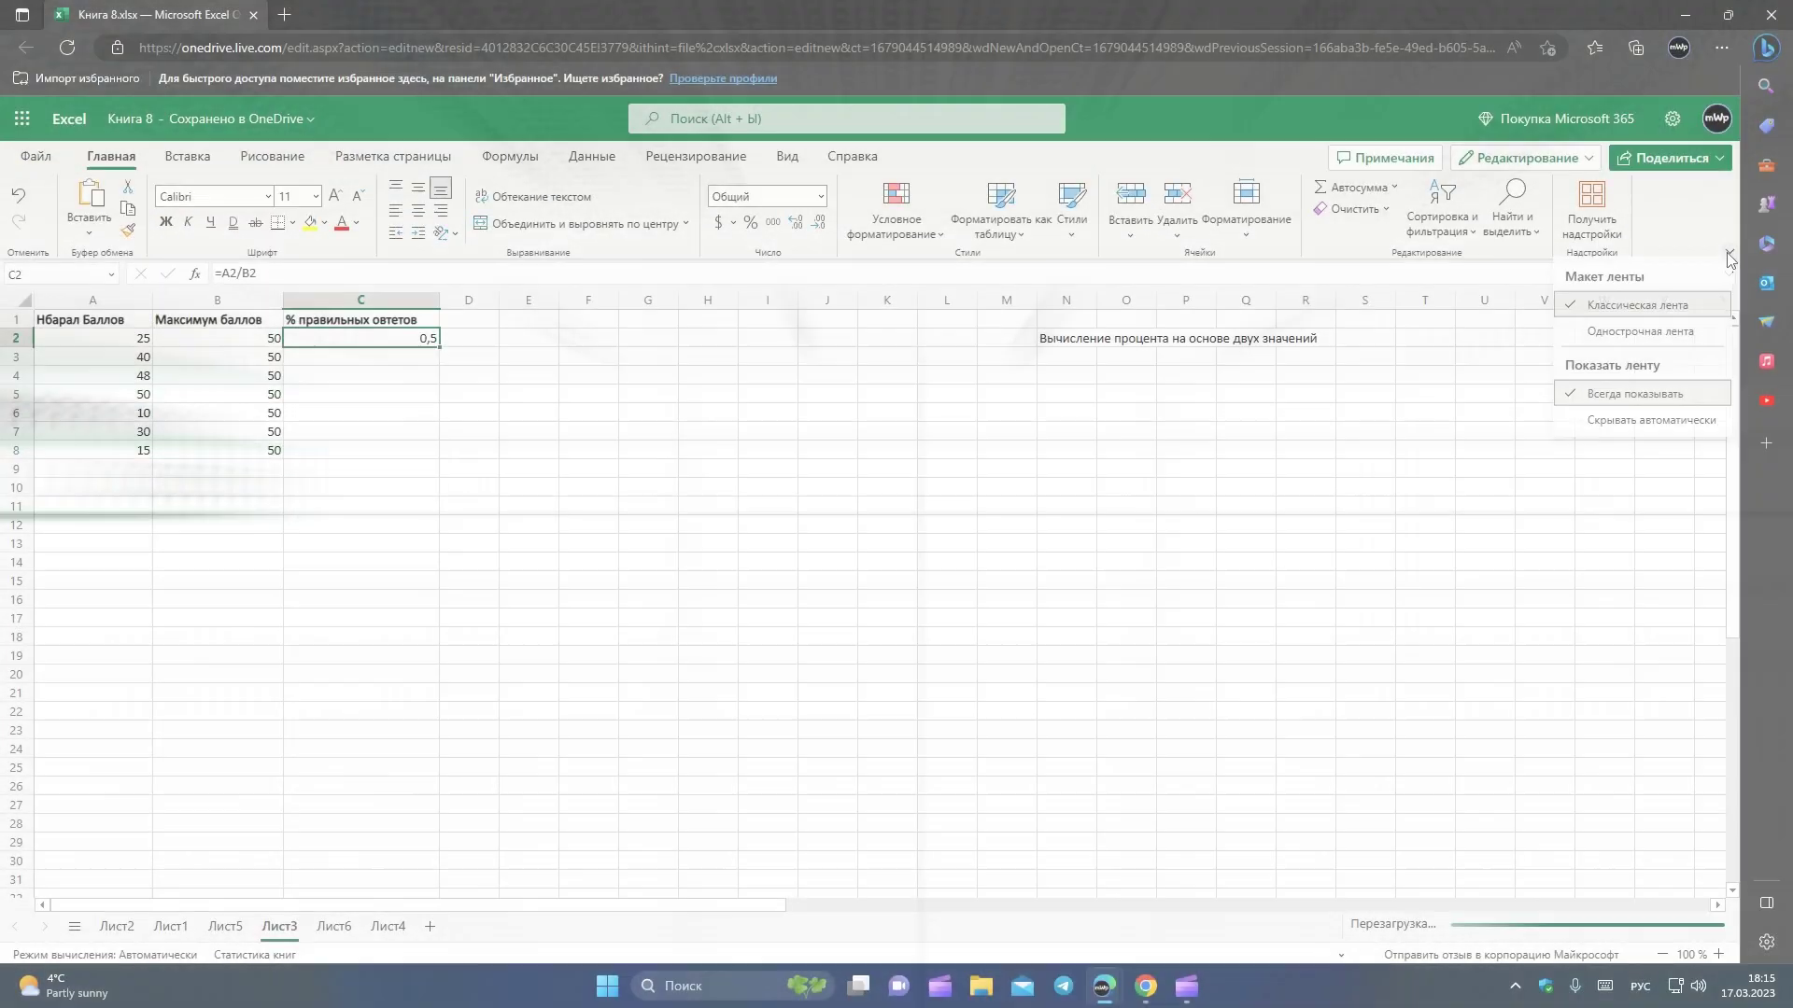
click(1638, 333)
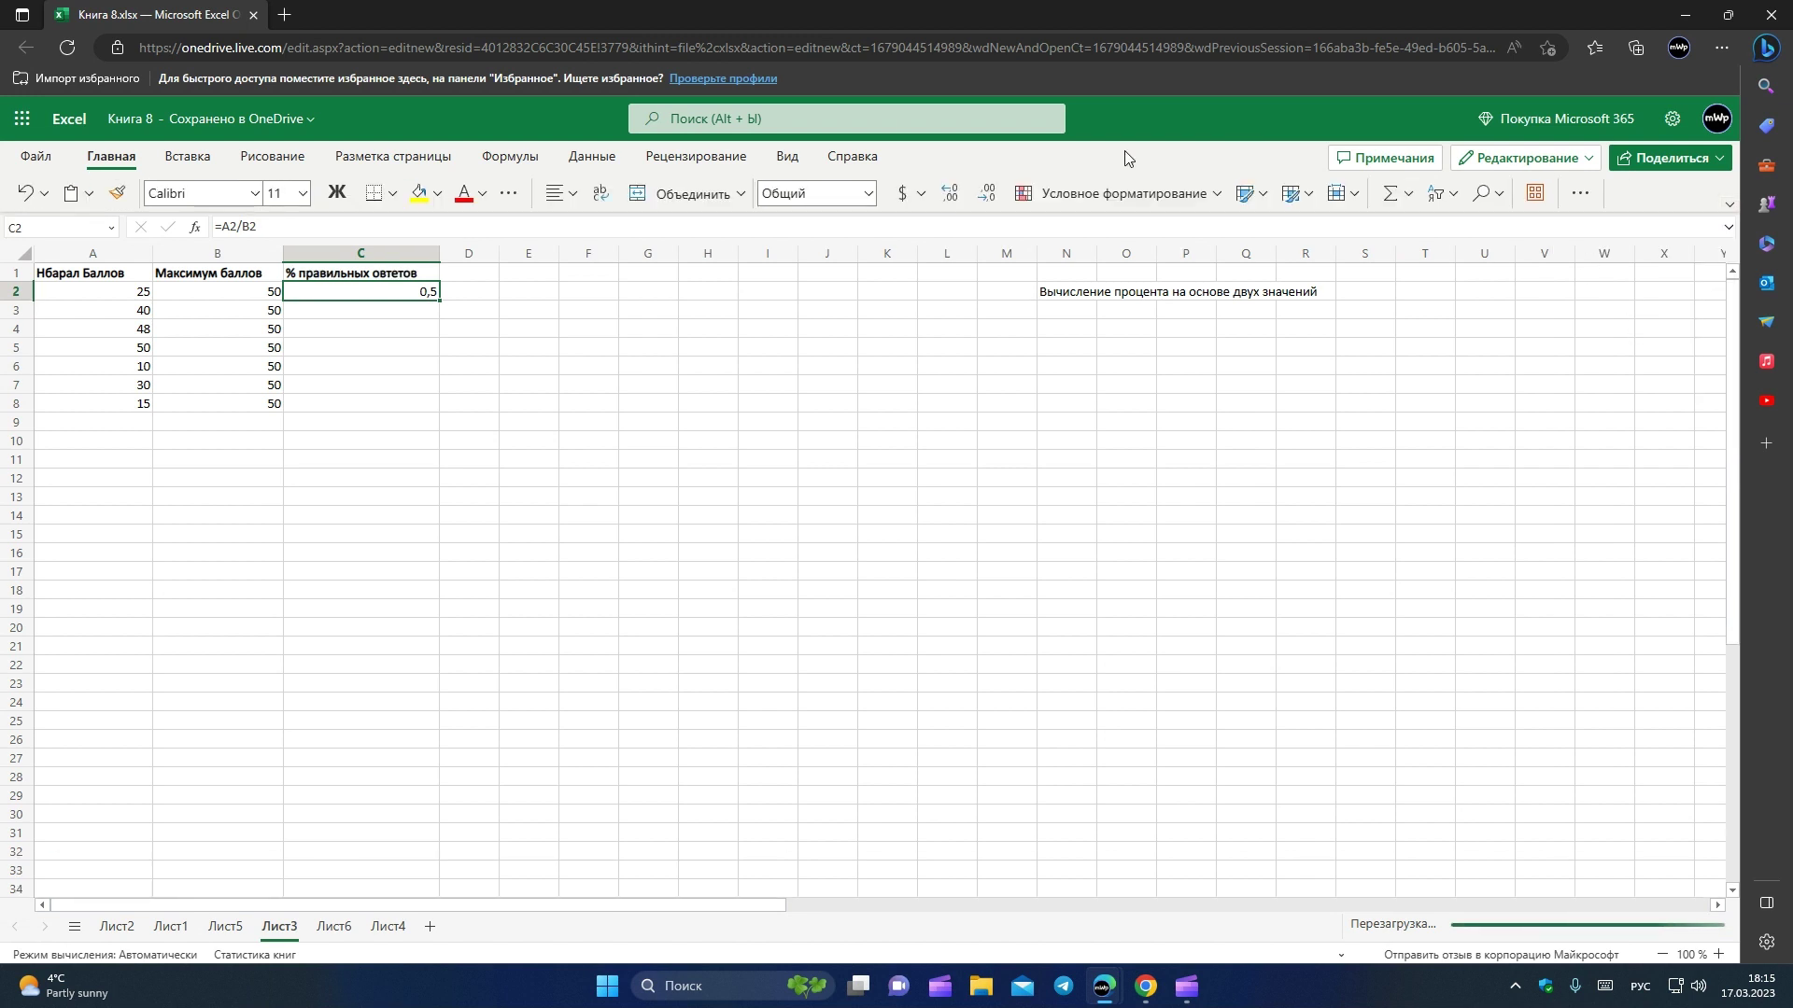
click(1727, 205)
click(1592, 264)
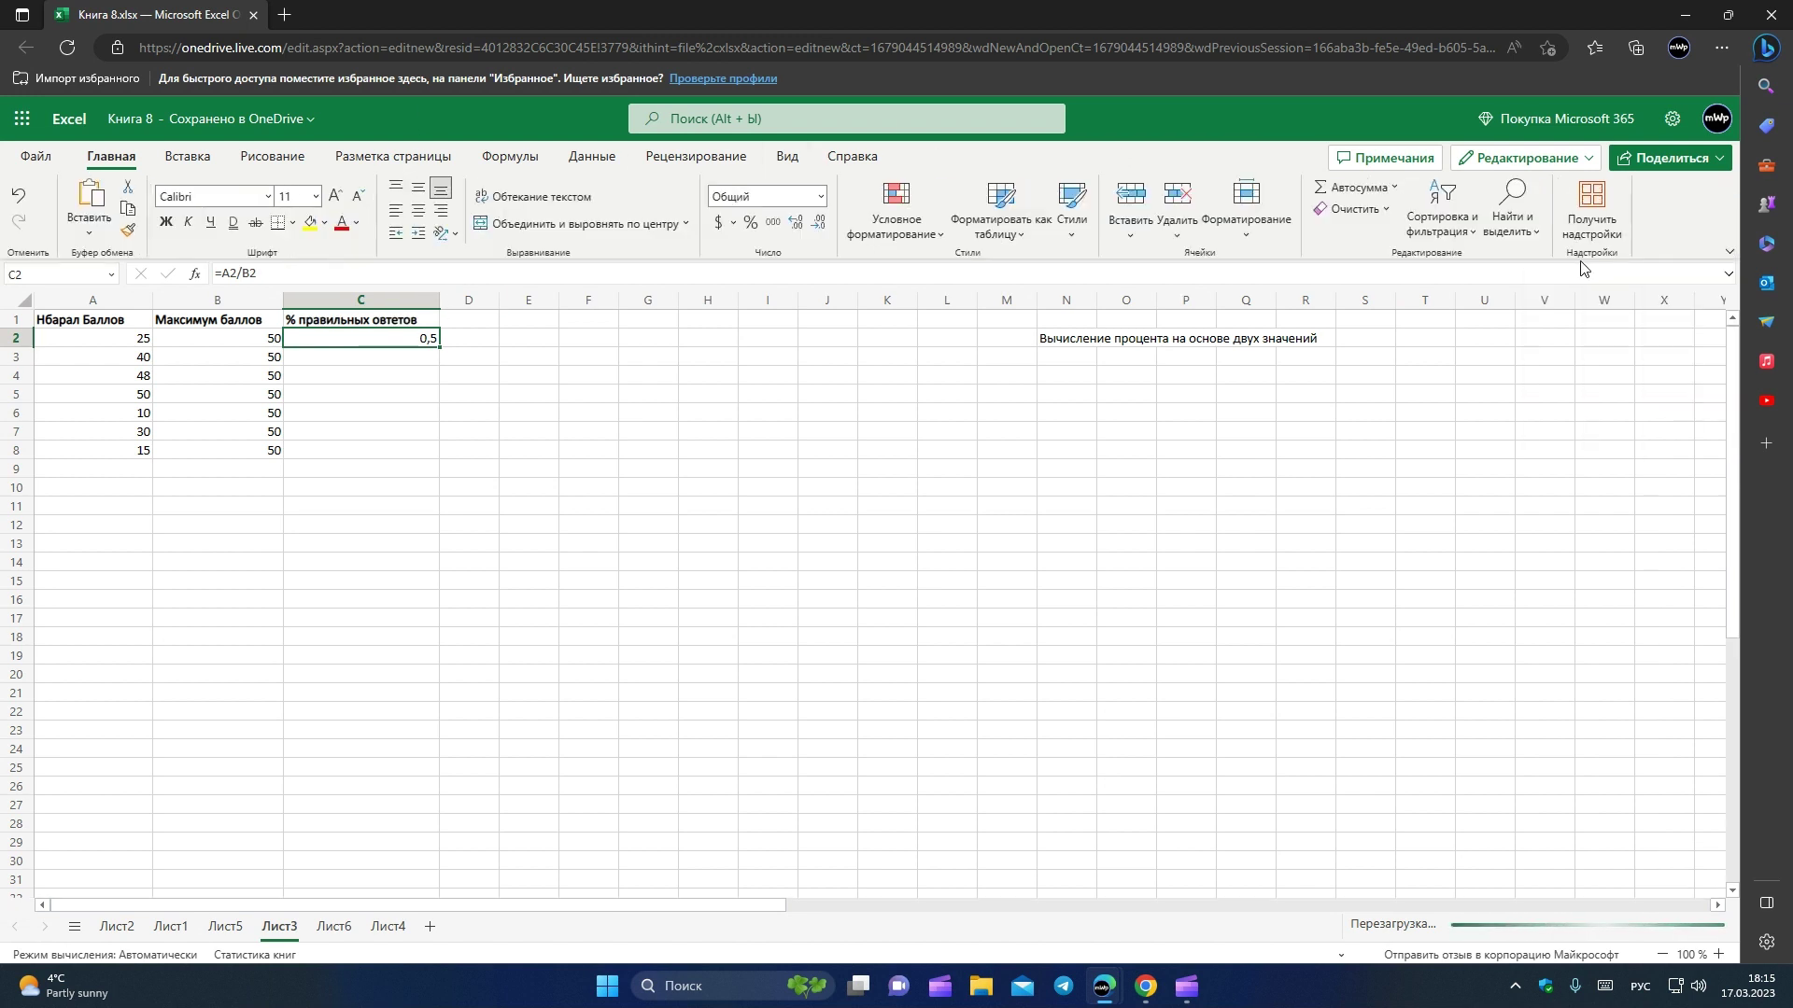
click(752, 224)
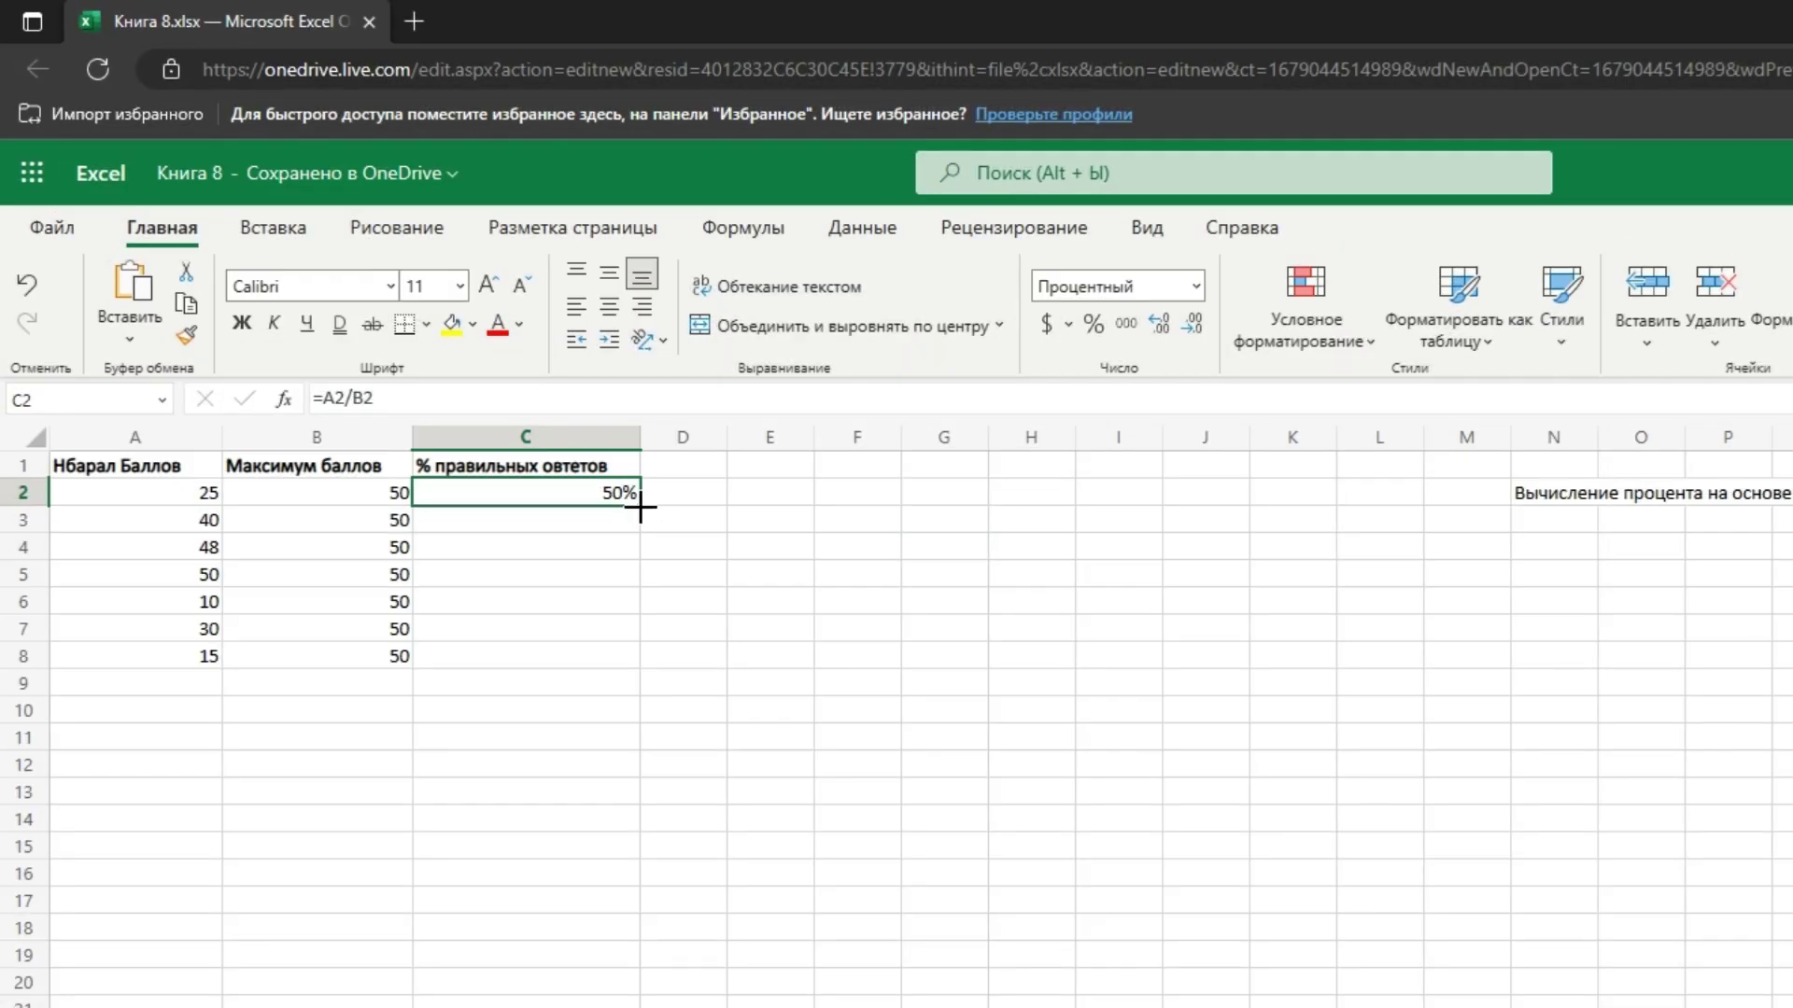
- Copy column C's formula to C8, then inspect the Ноябрь/Декабрь values and D2's =(C2-B2)/C2
drag(641, 506, 625, 660)
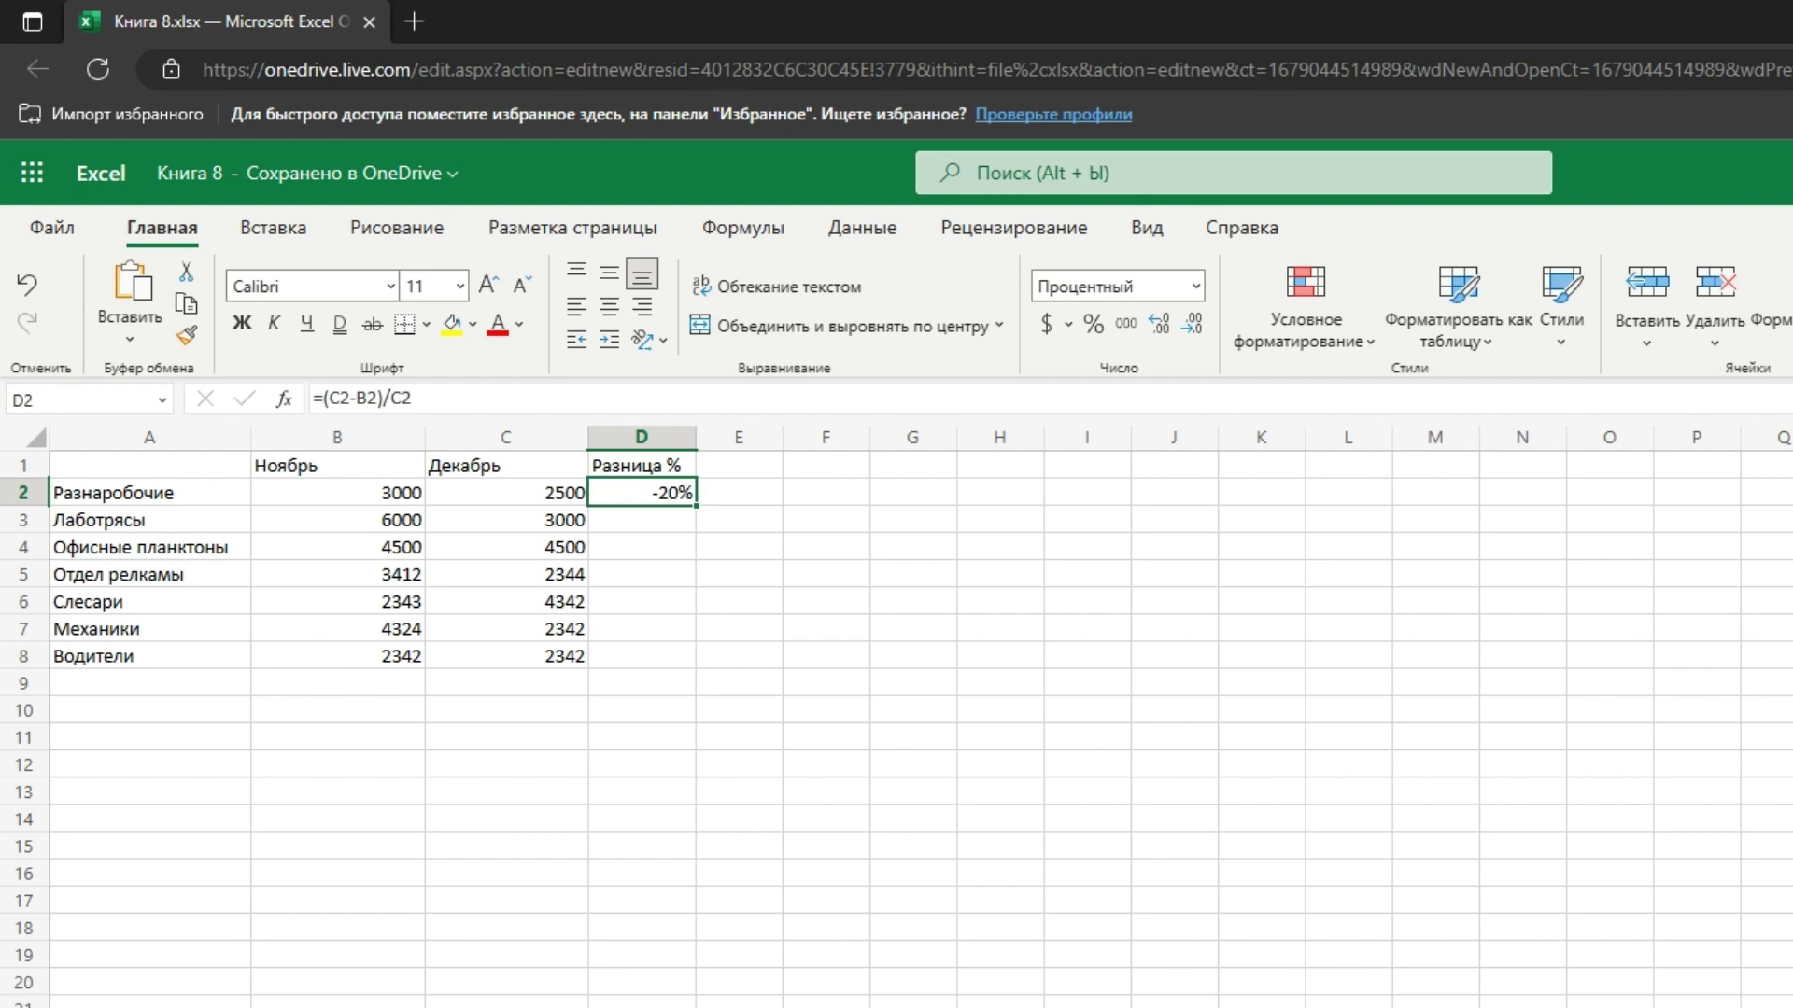
click(139, 521)
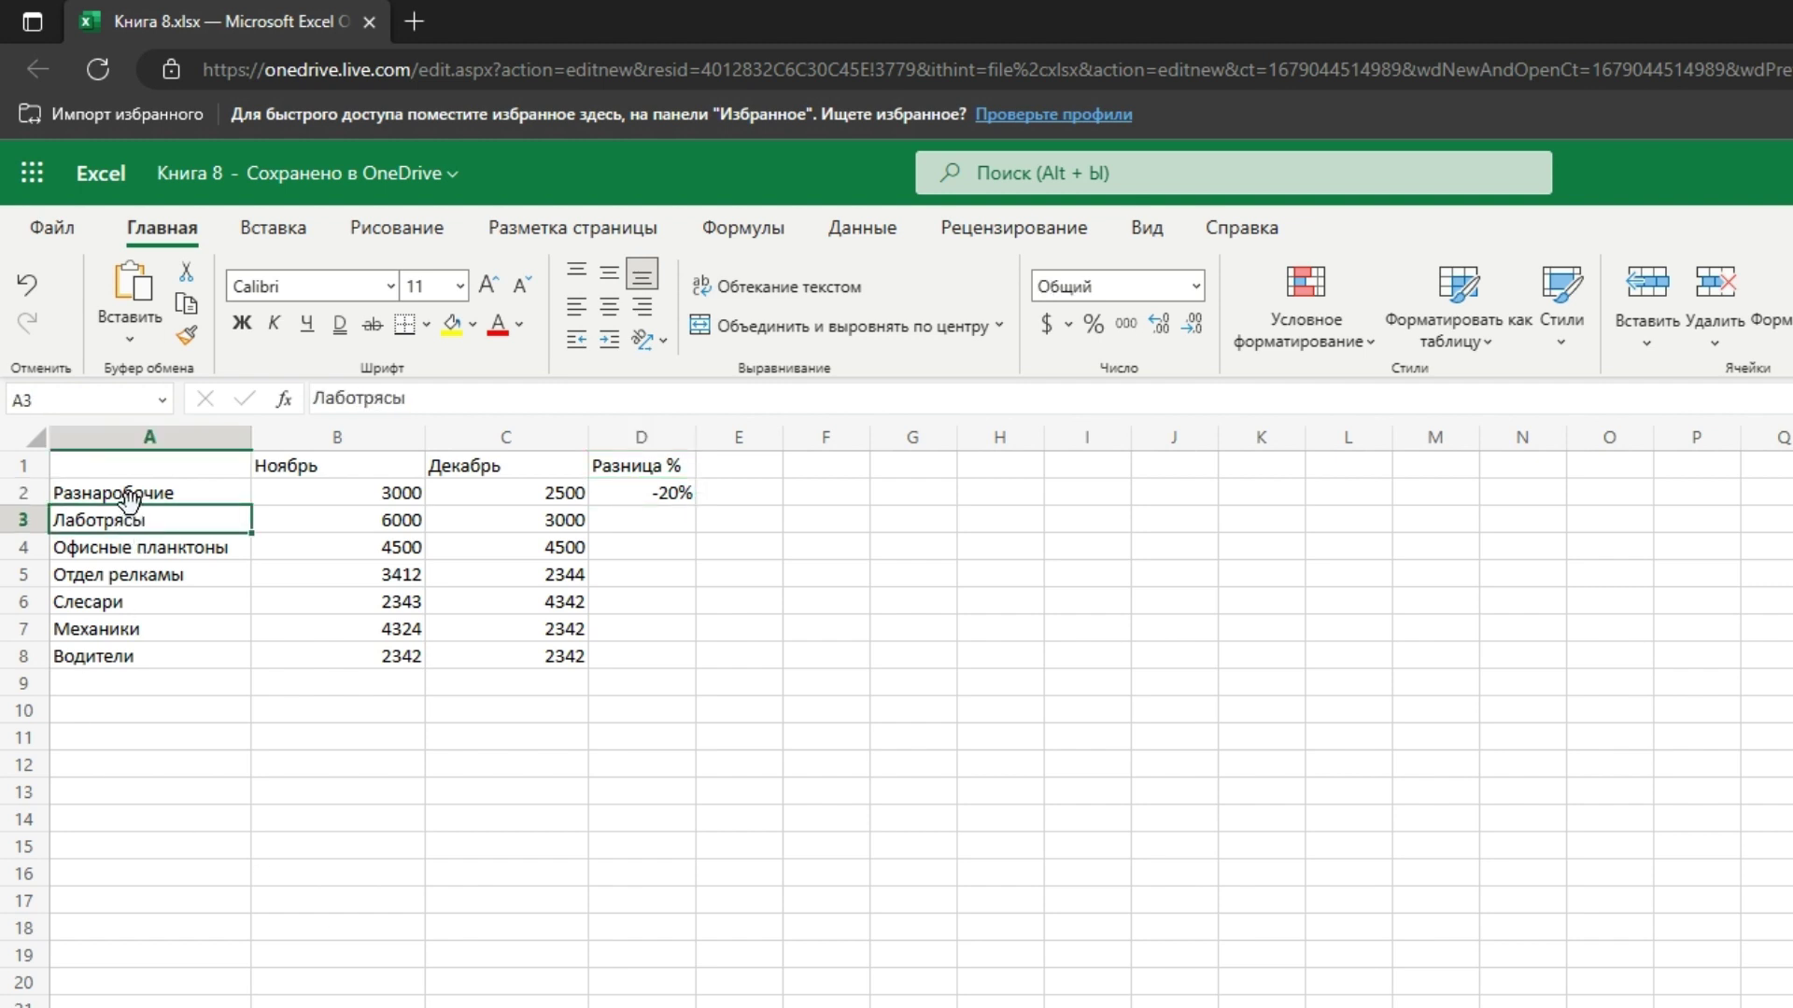
click(147, 496)
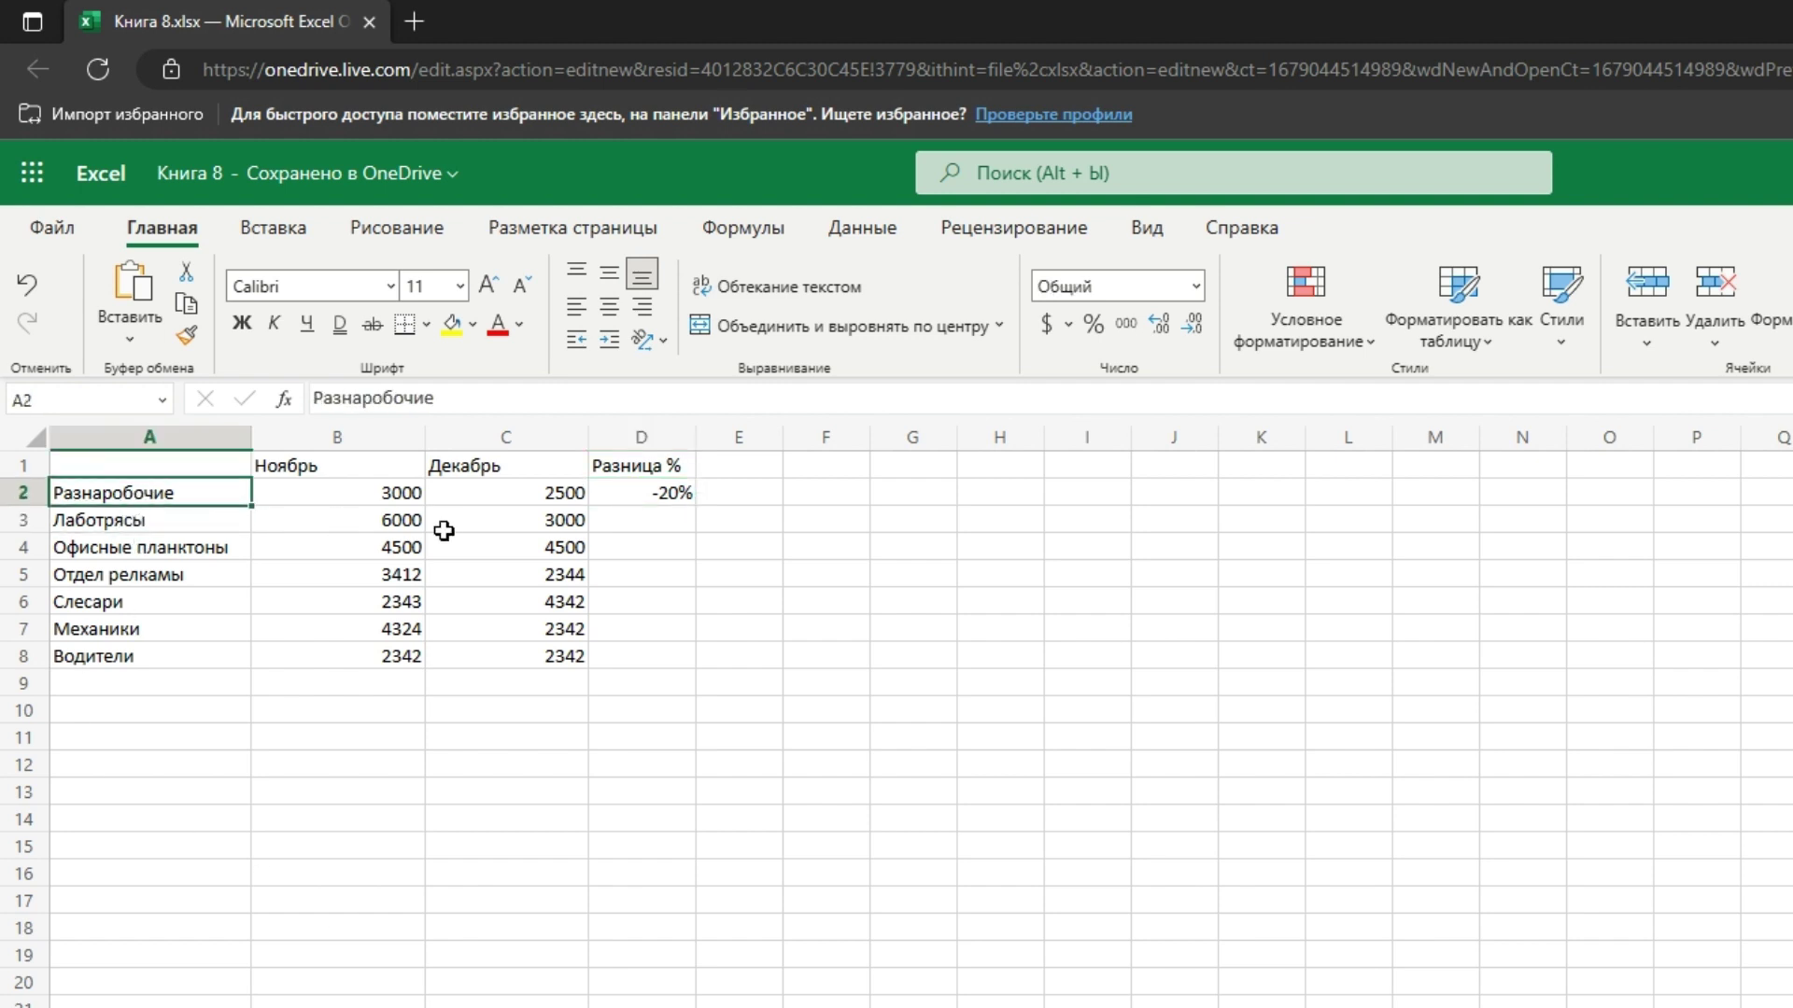
click(374, 497)
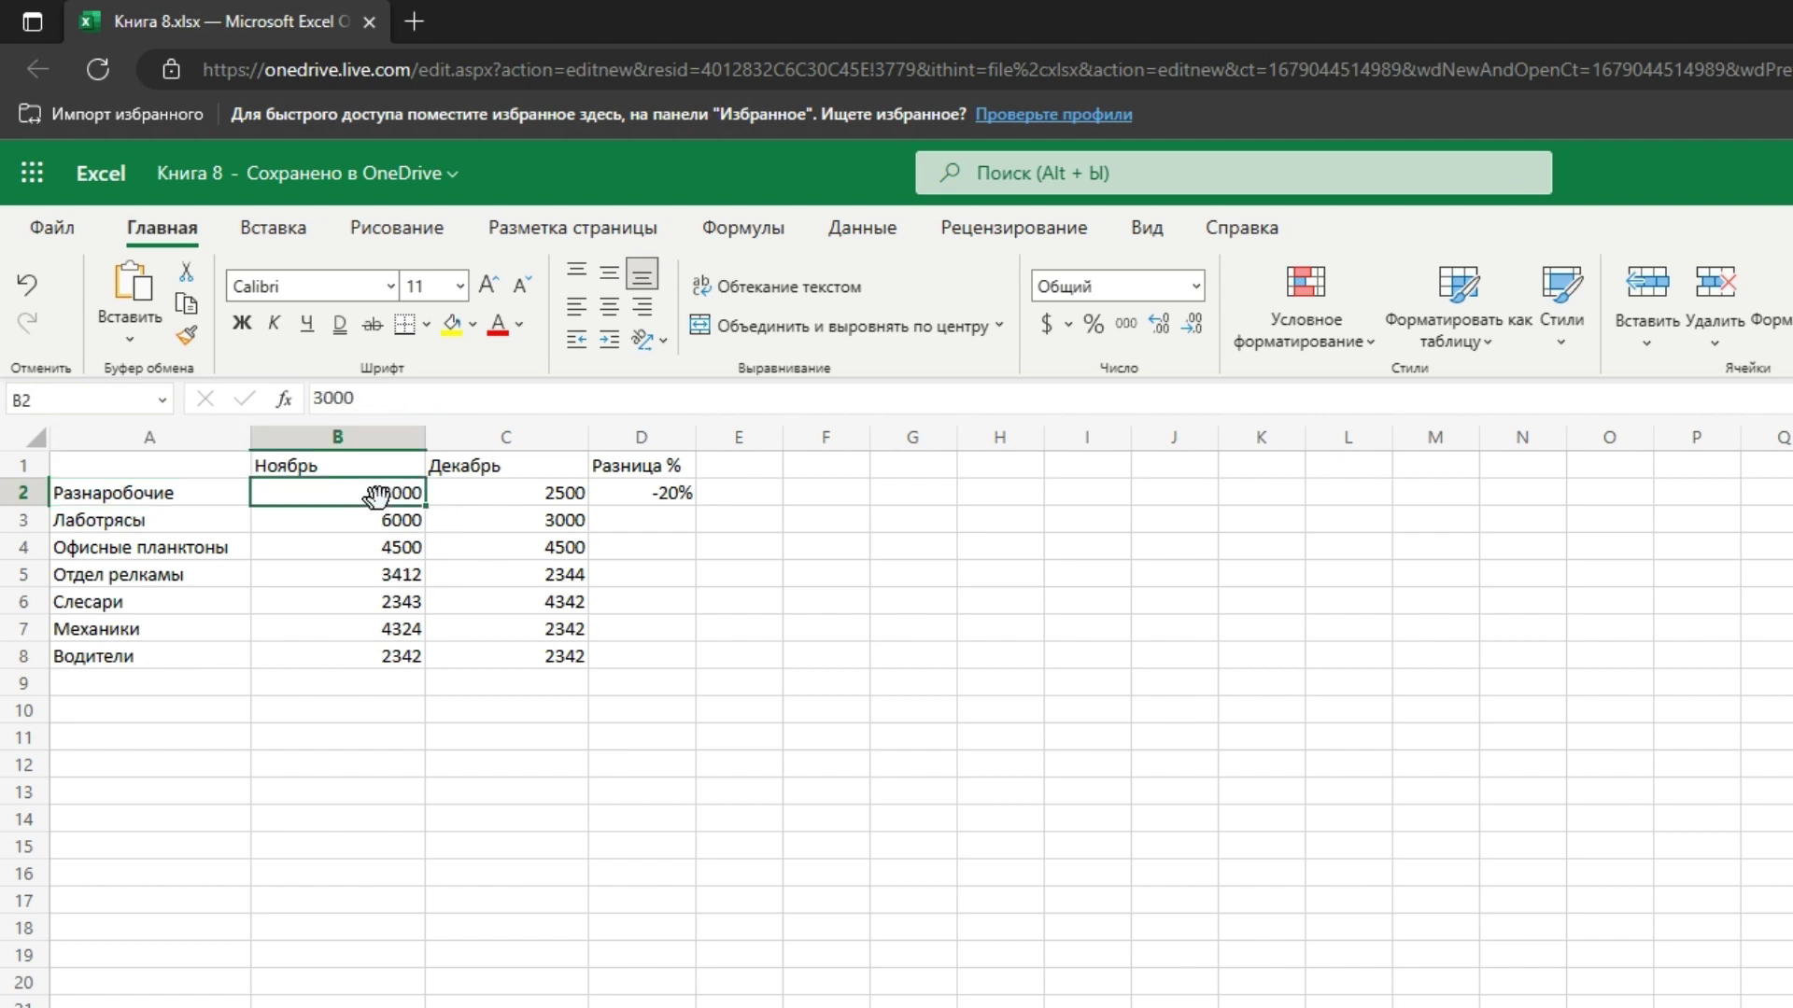
click(536, 498)
click(625, 497)
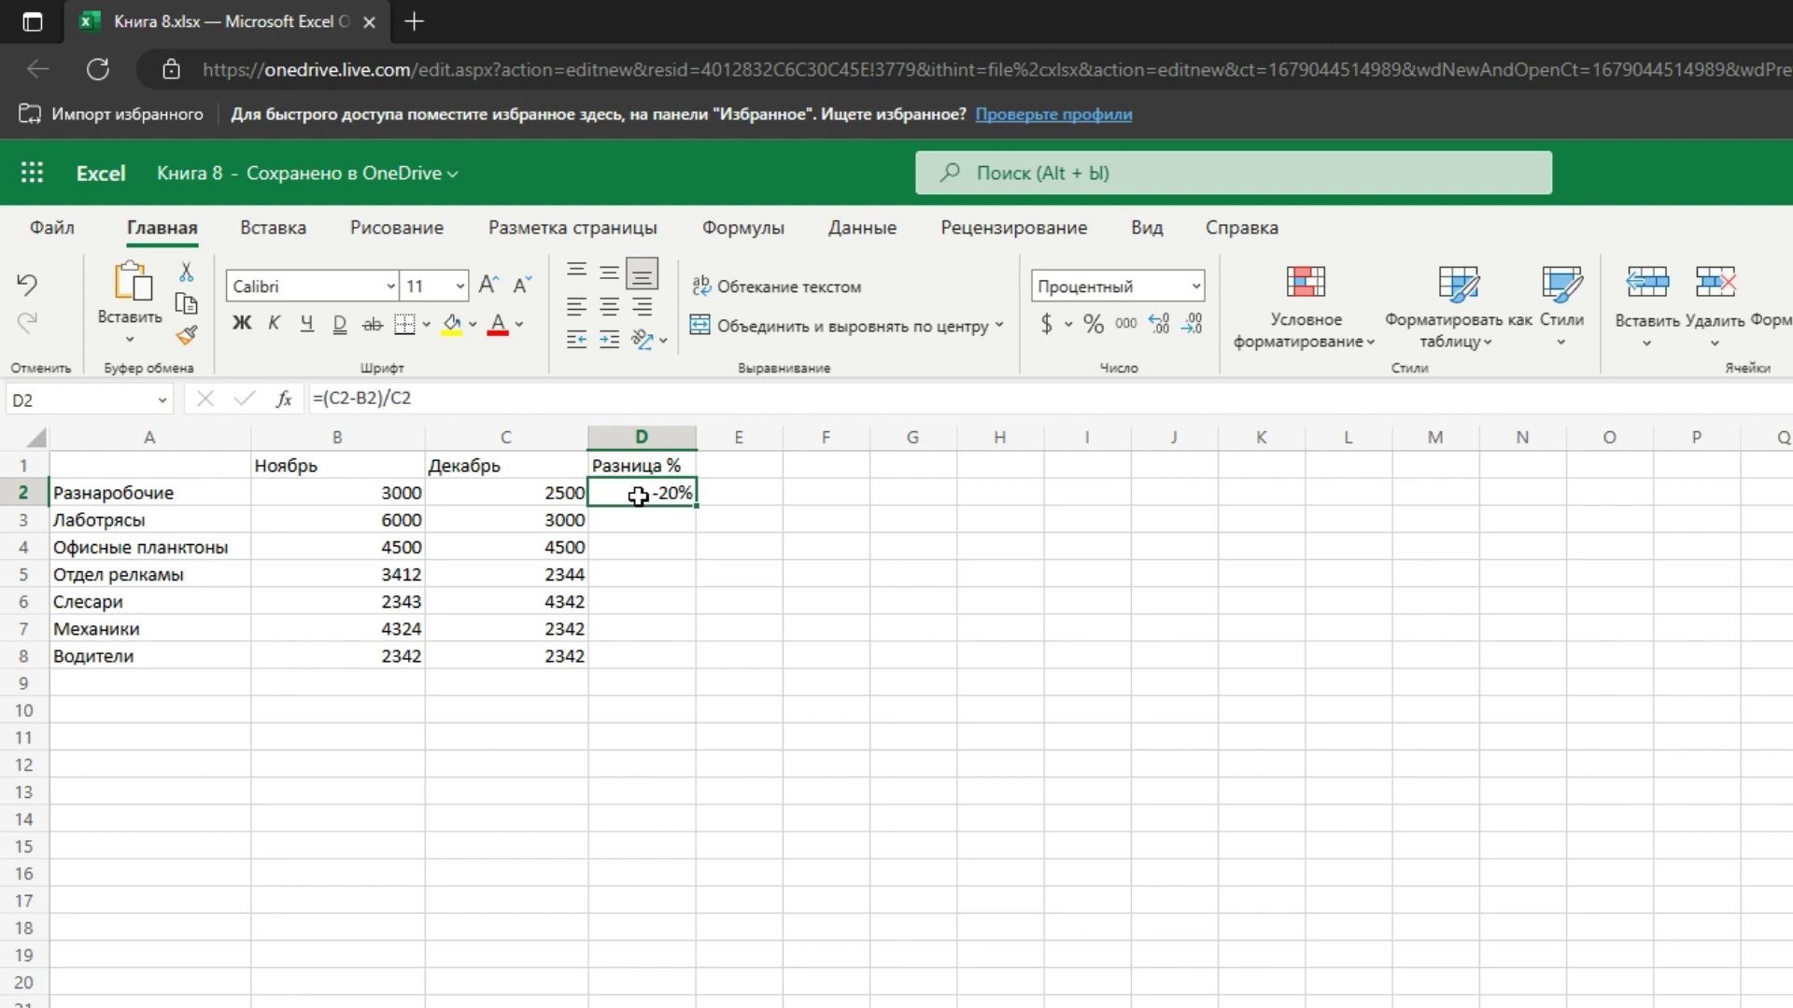
click(512, 500)
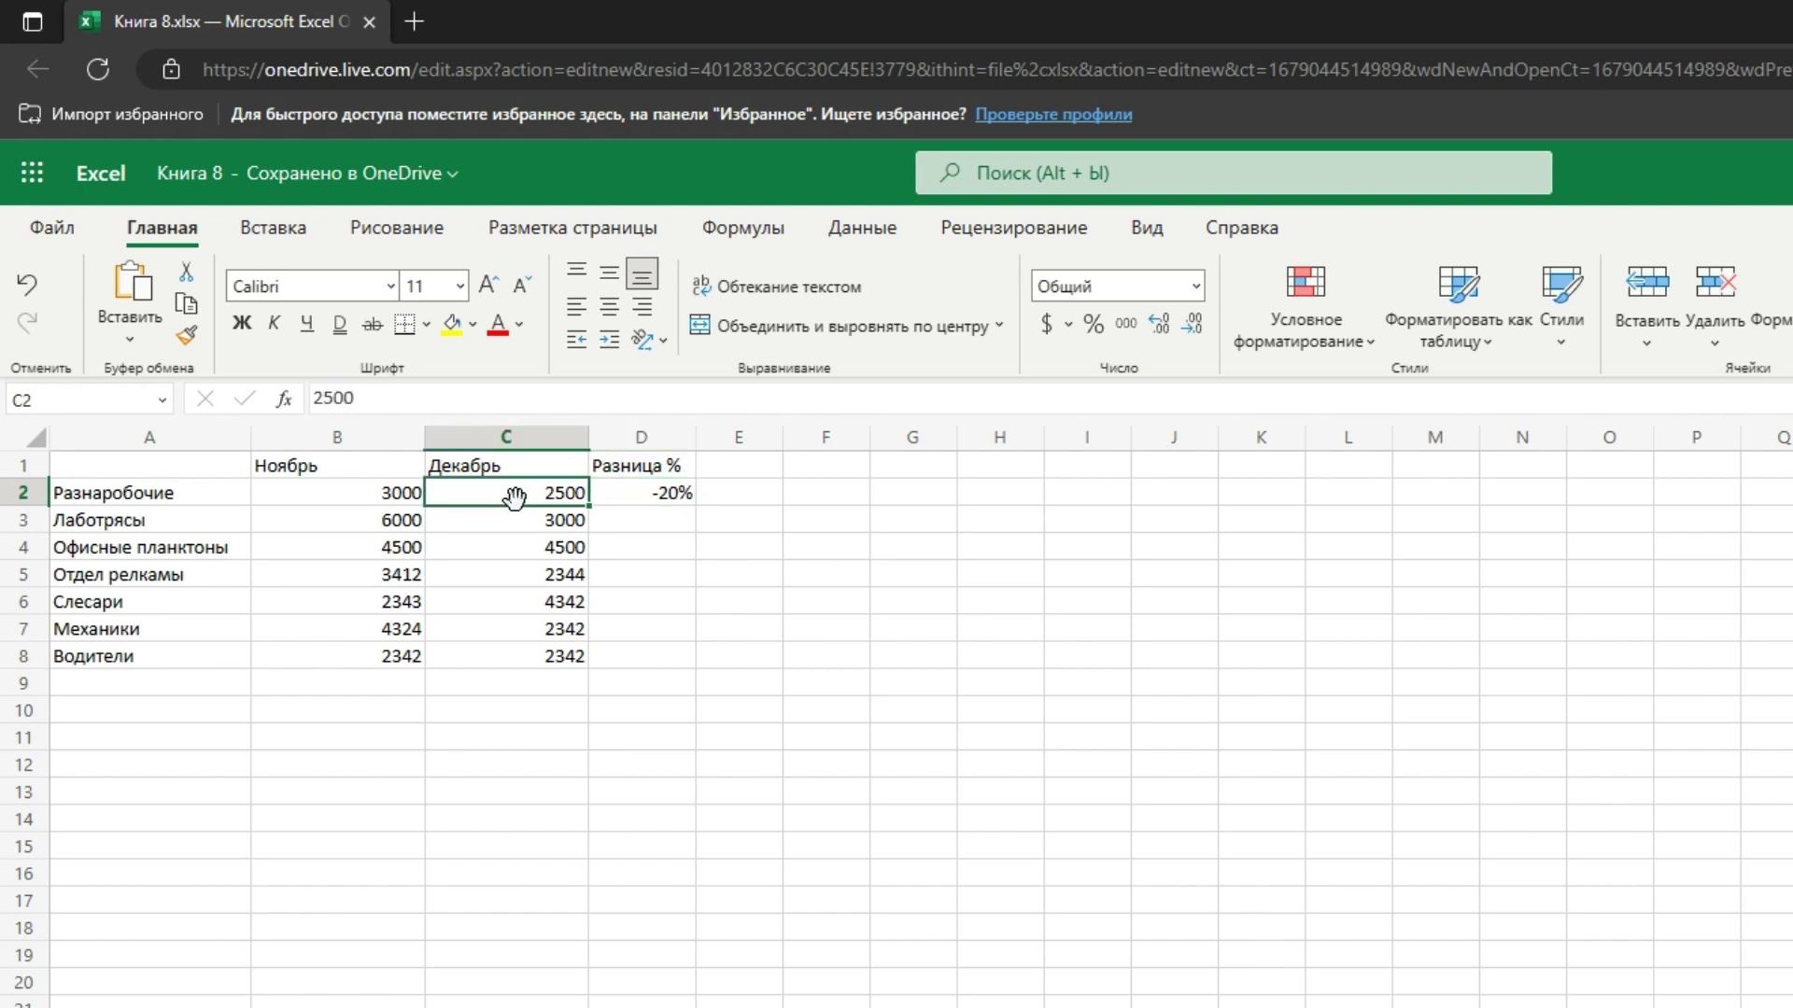
click(372, 497)
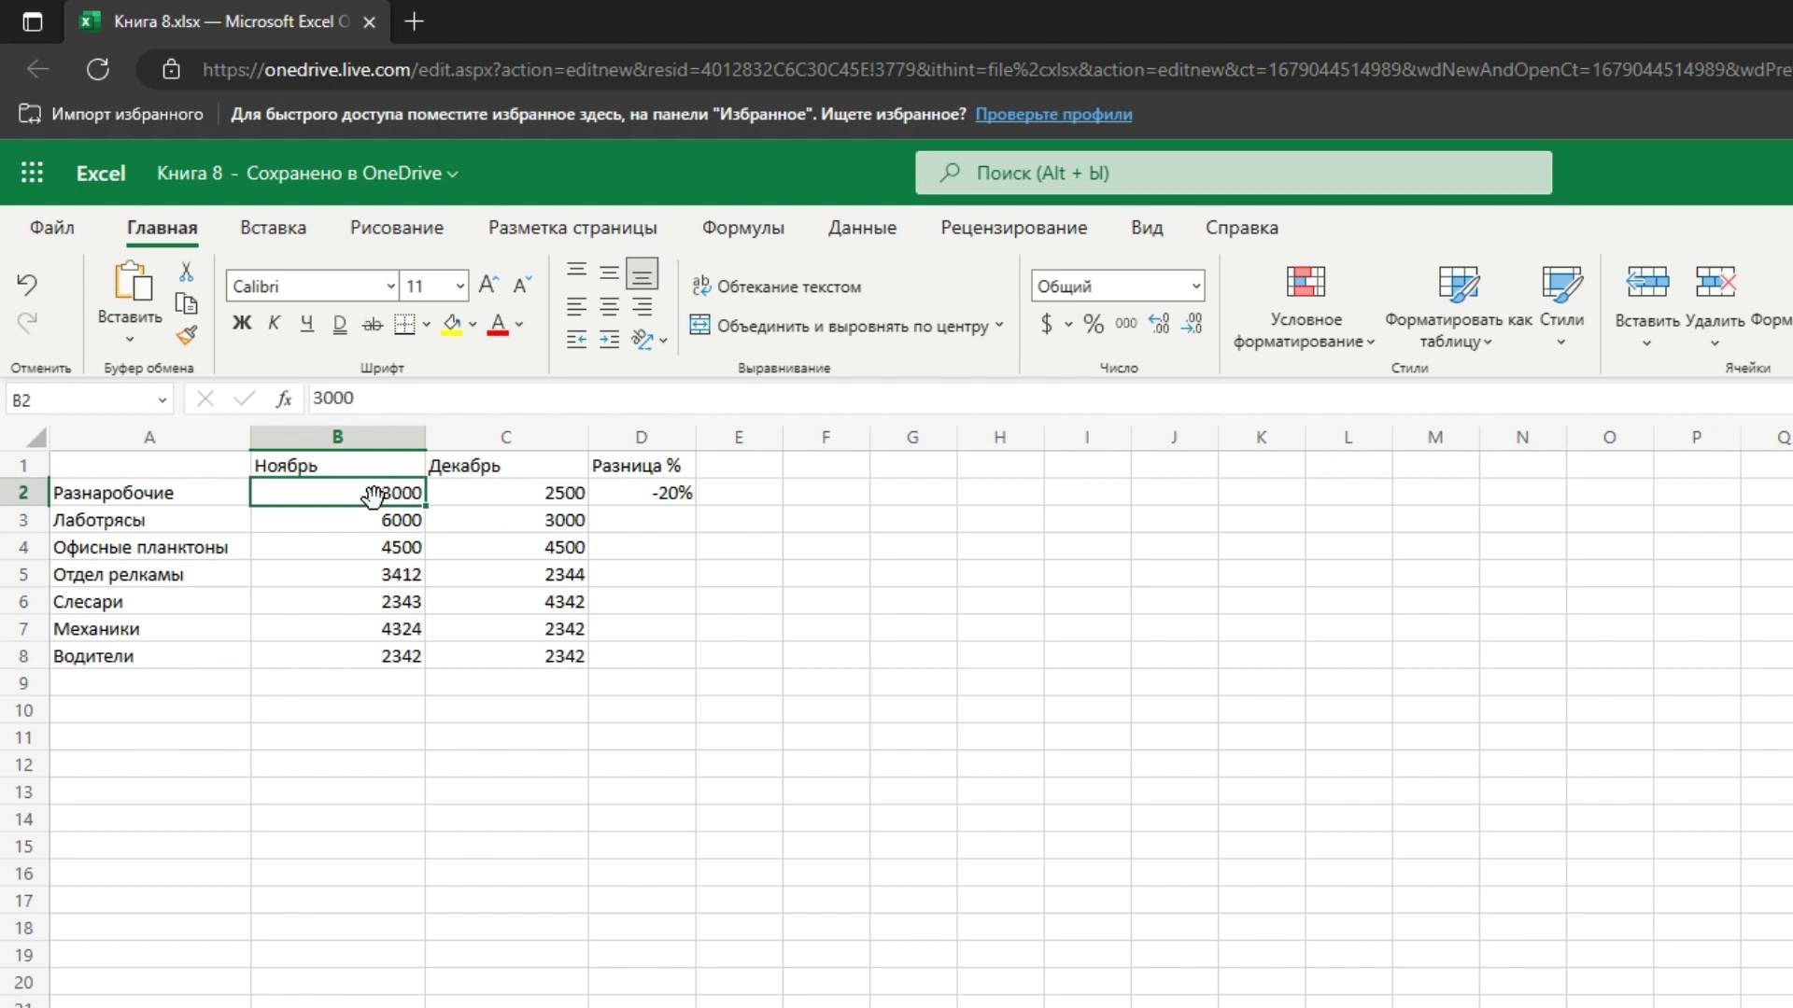
click(551, 496)
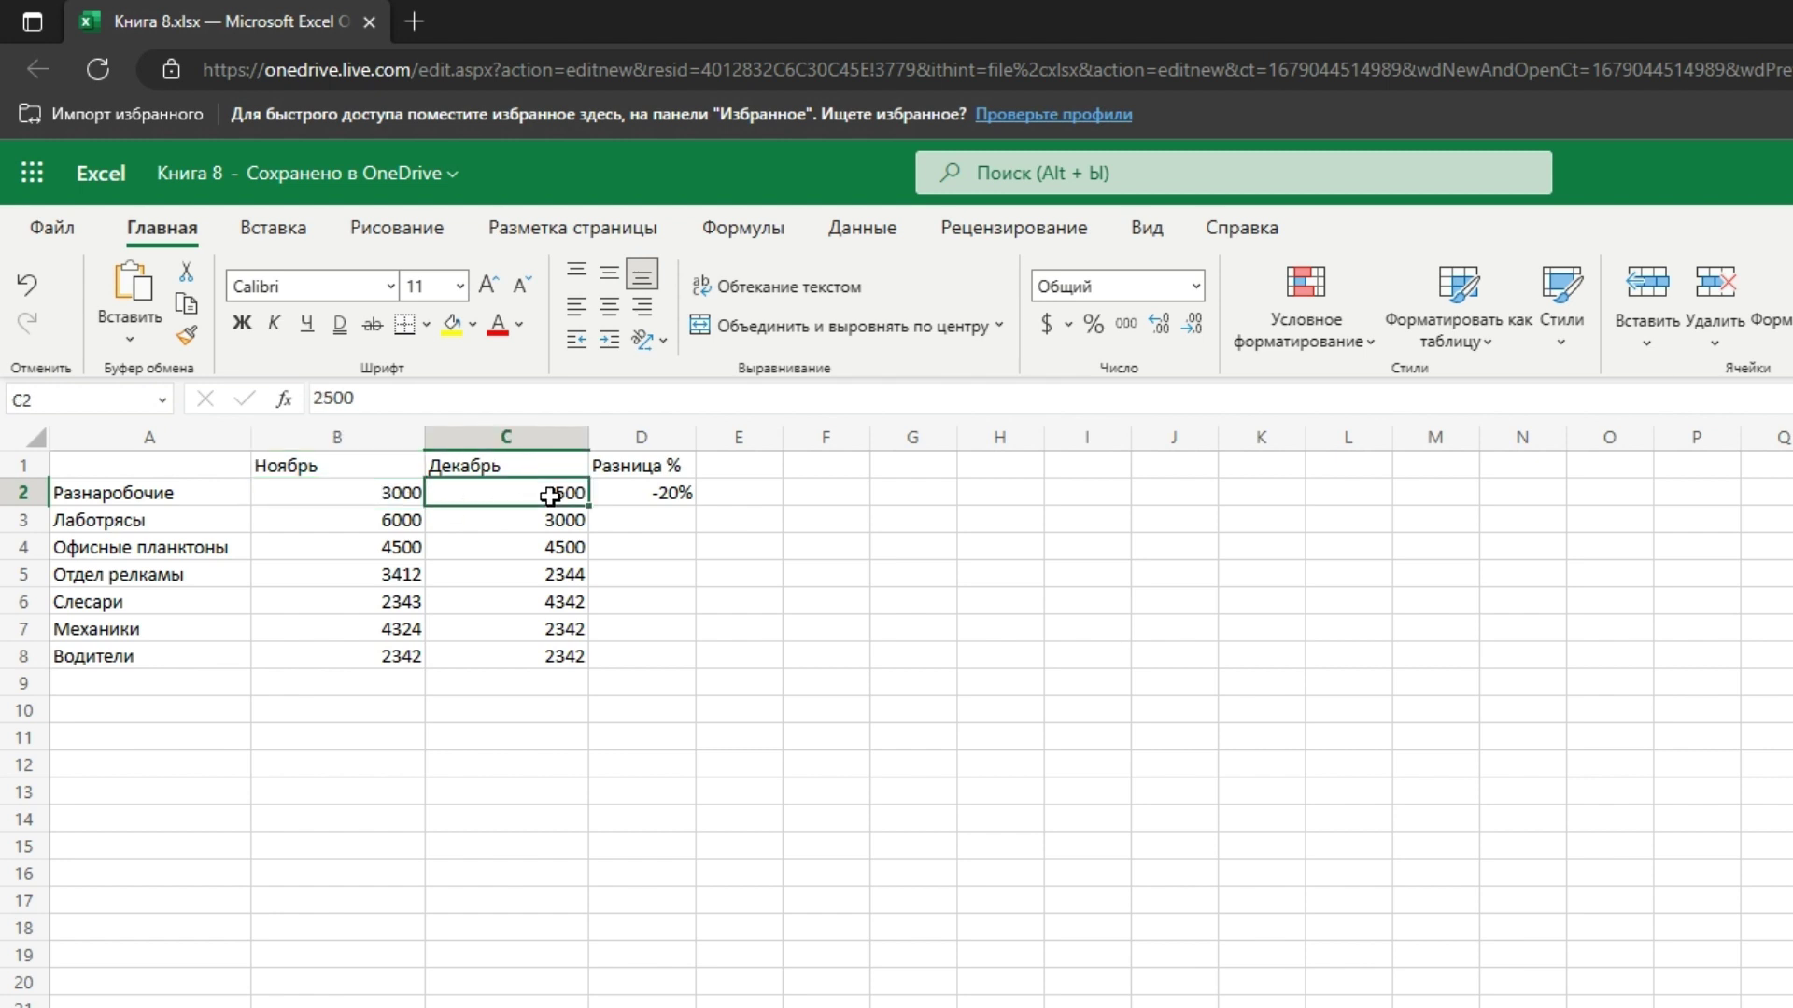
- Review D2's =(C2-B2)/C2 formula, then copy it down to D8 for every department
click(656, 492)
double_click(654, 492)
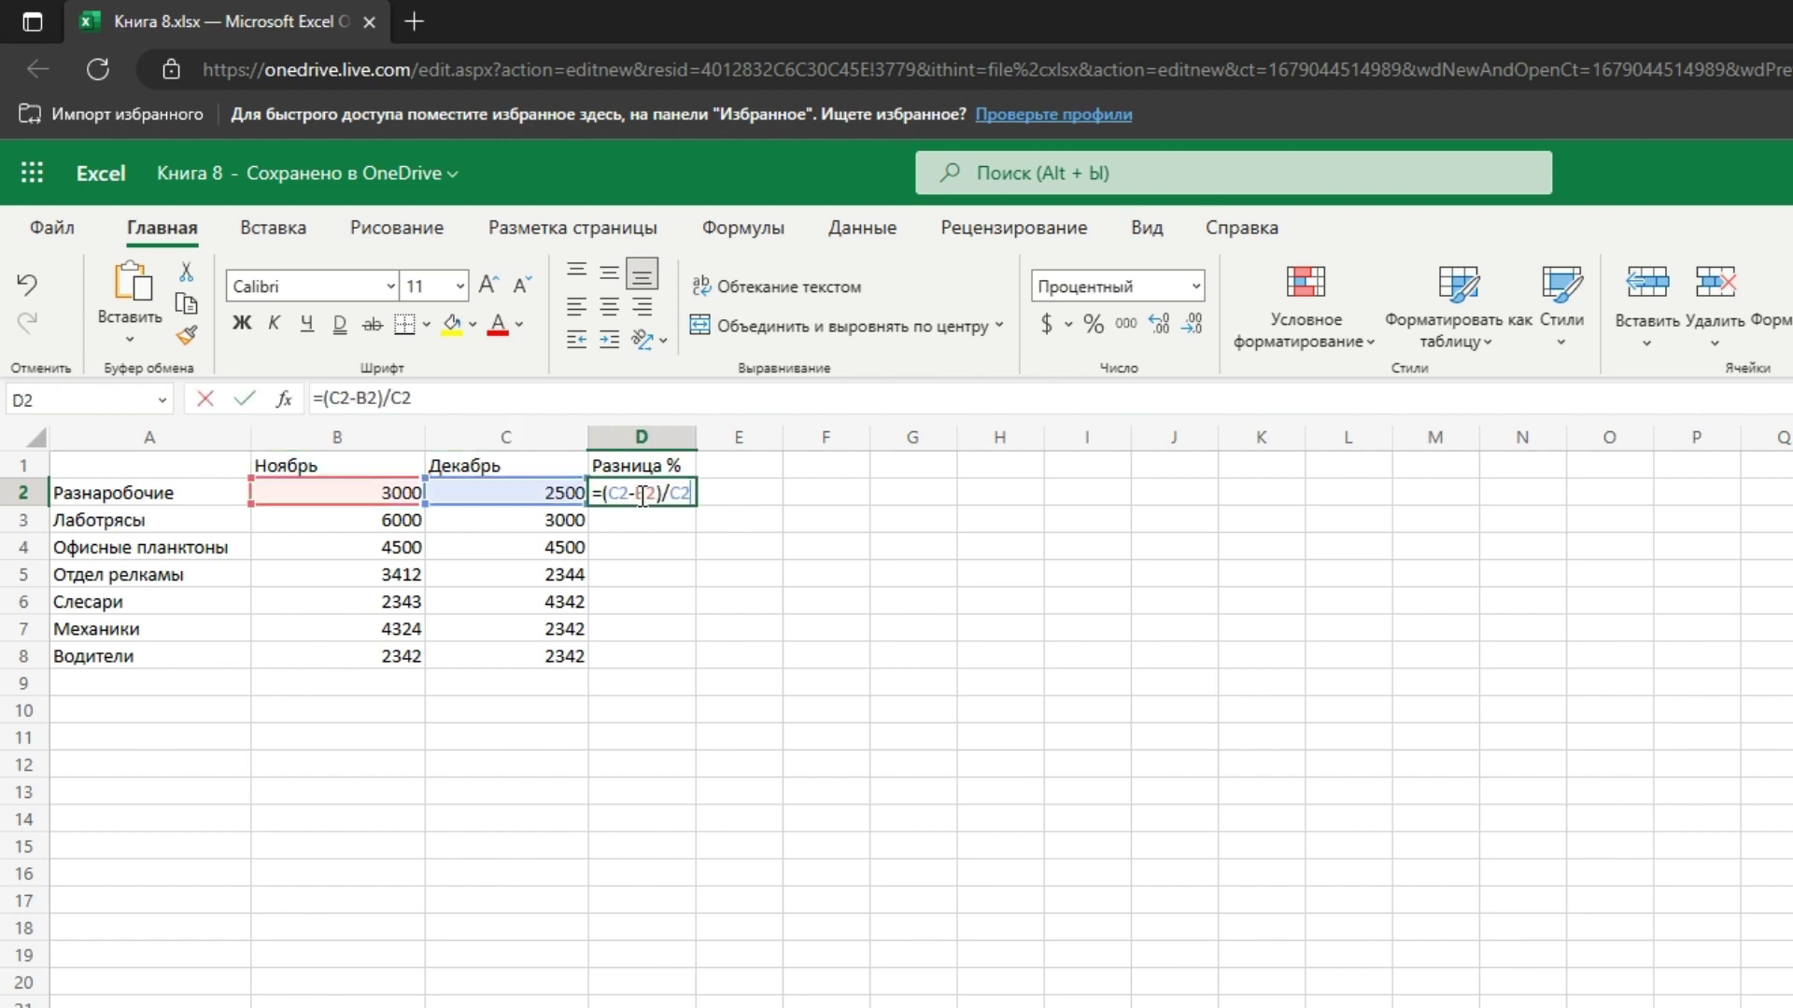
click(461, 407)
drag(502, 400, 256, 405)
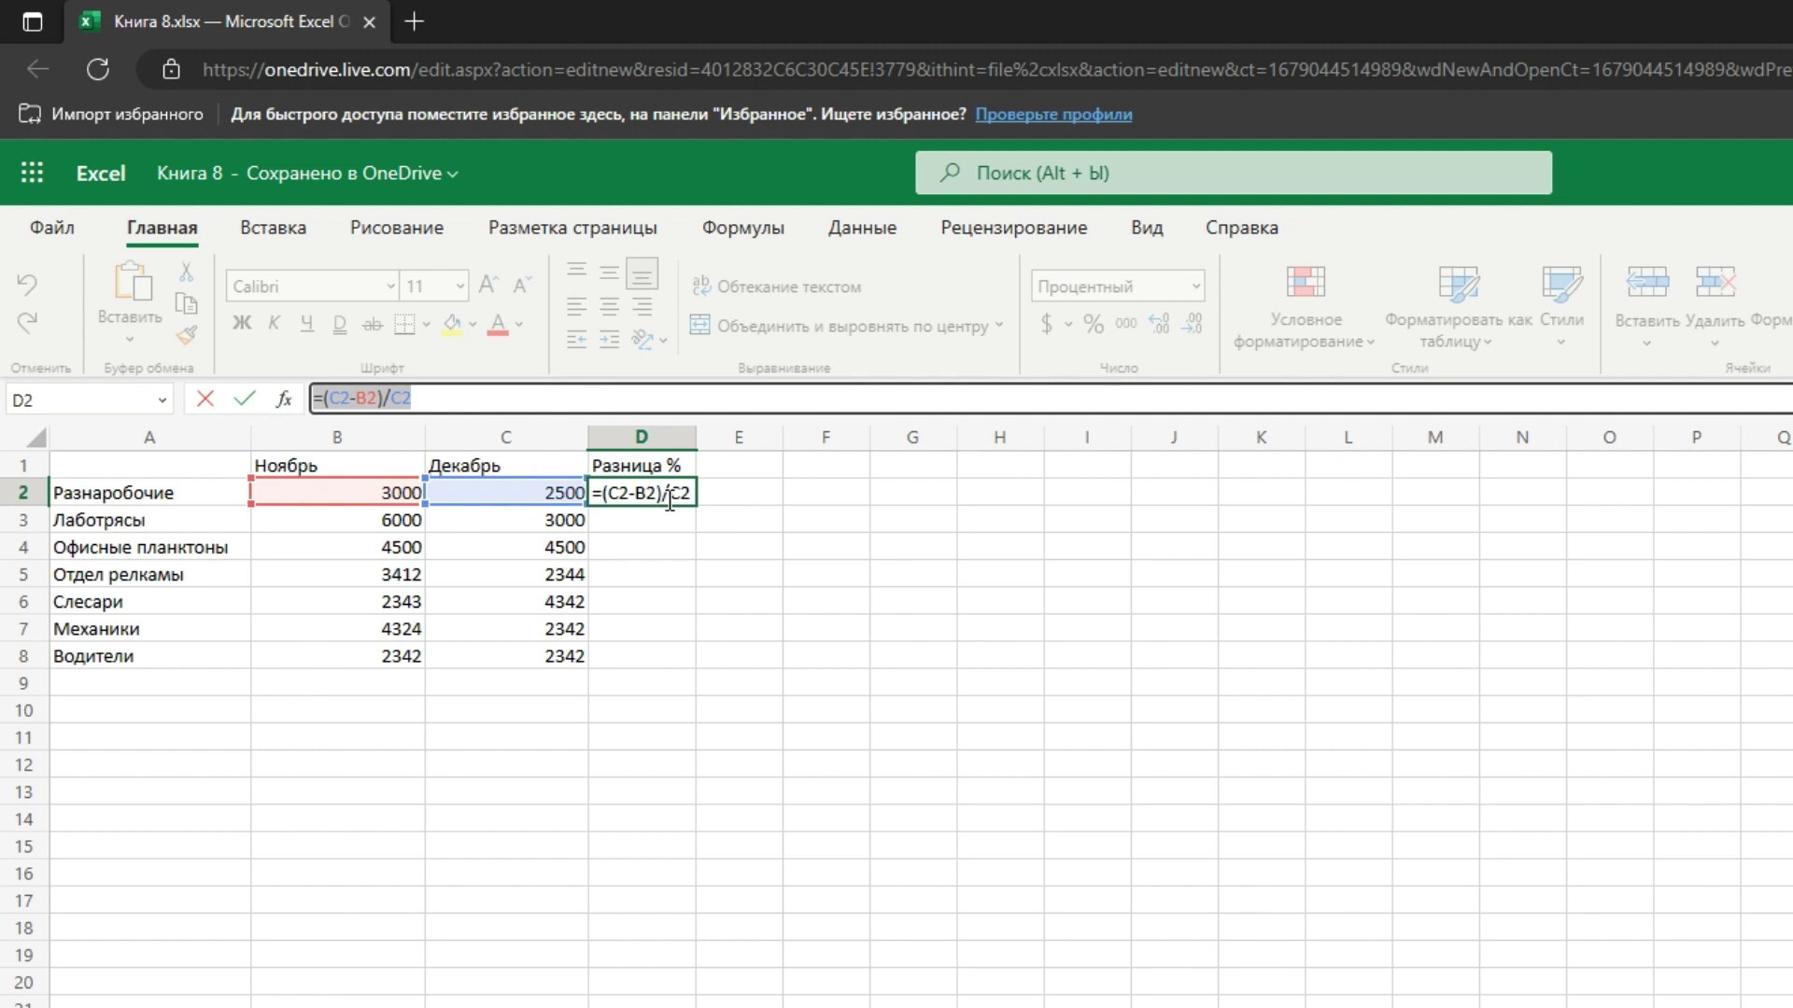
click(474, 399)
key(Return)
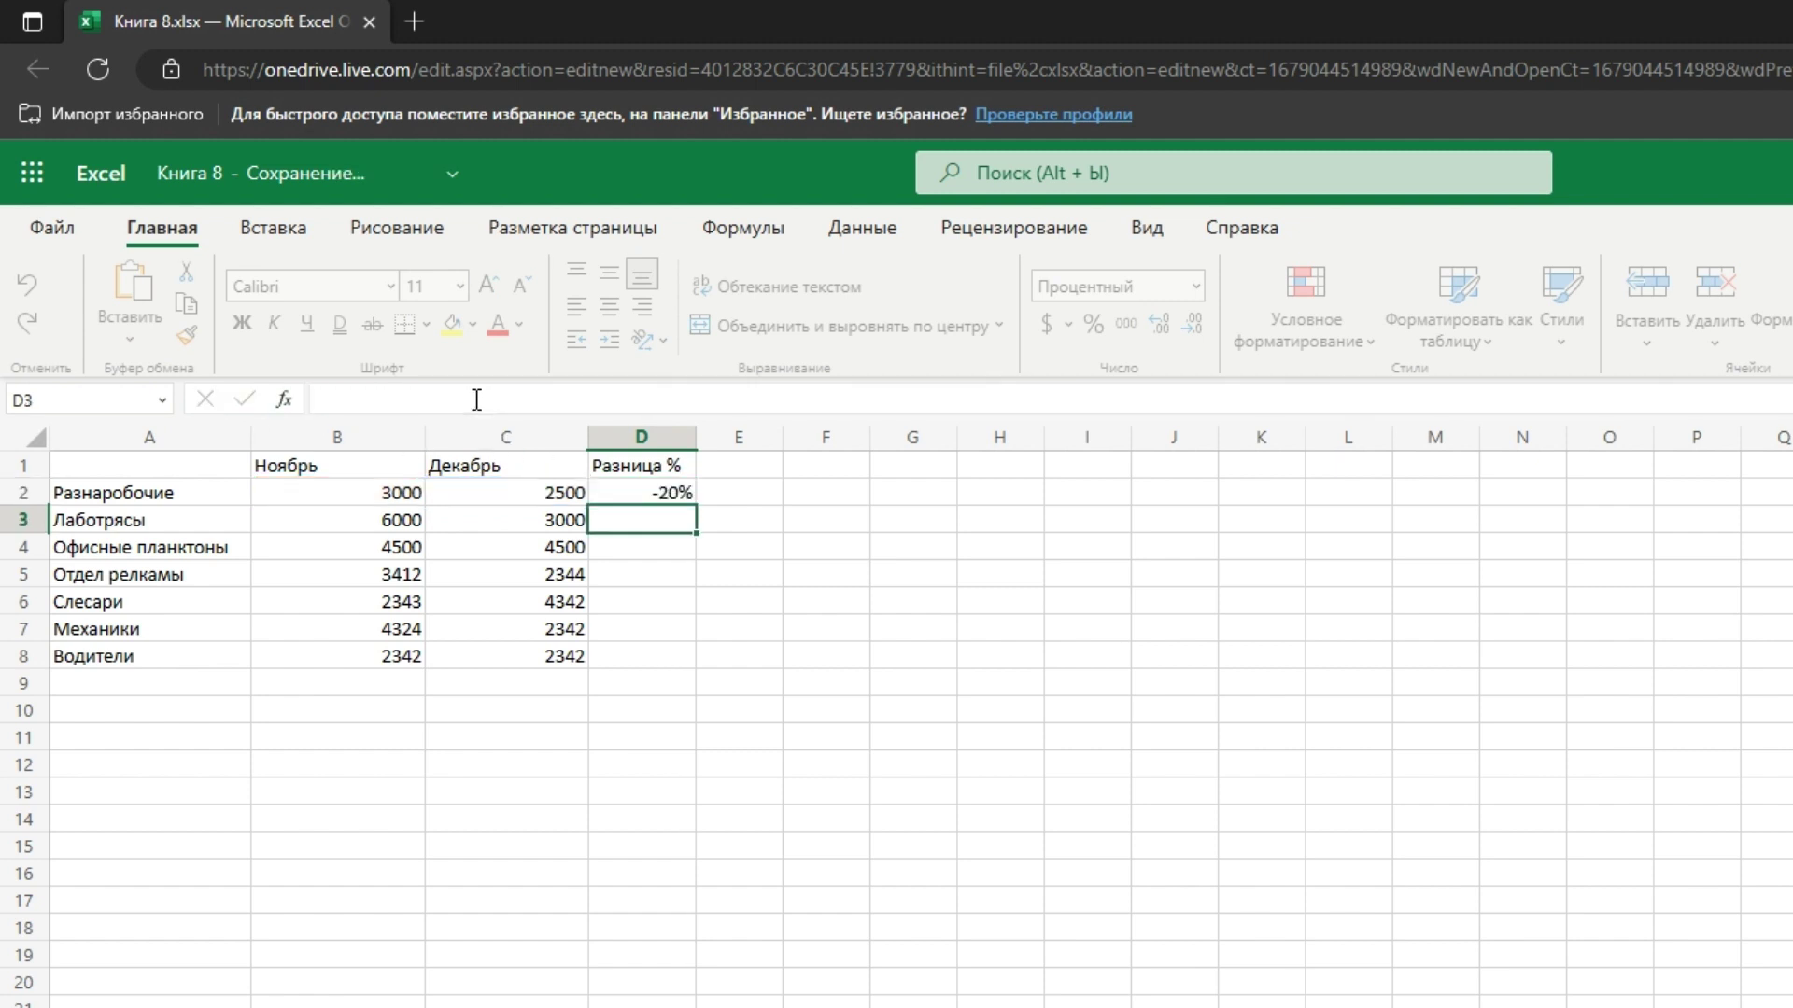
click(684, 497)
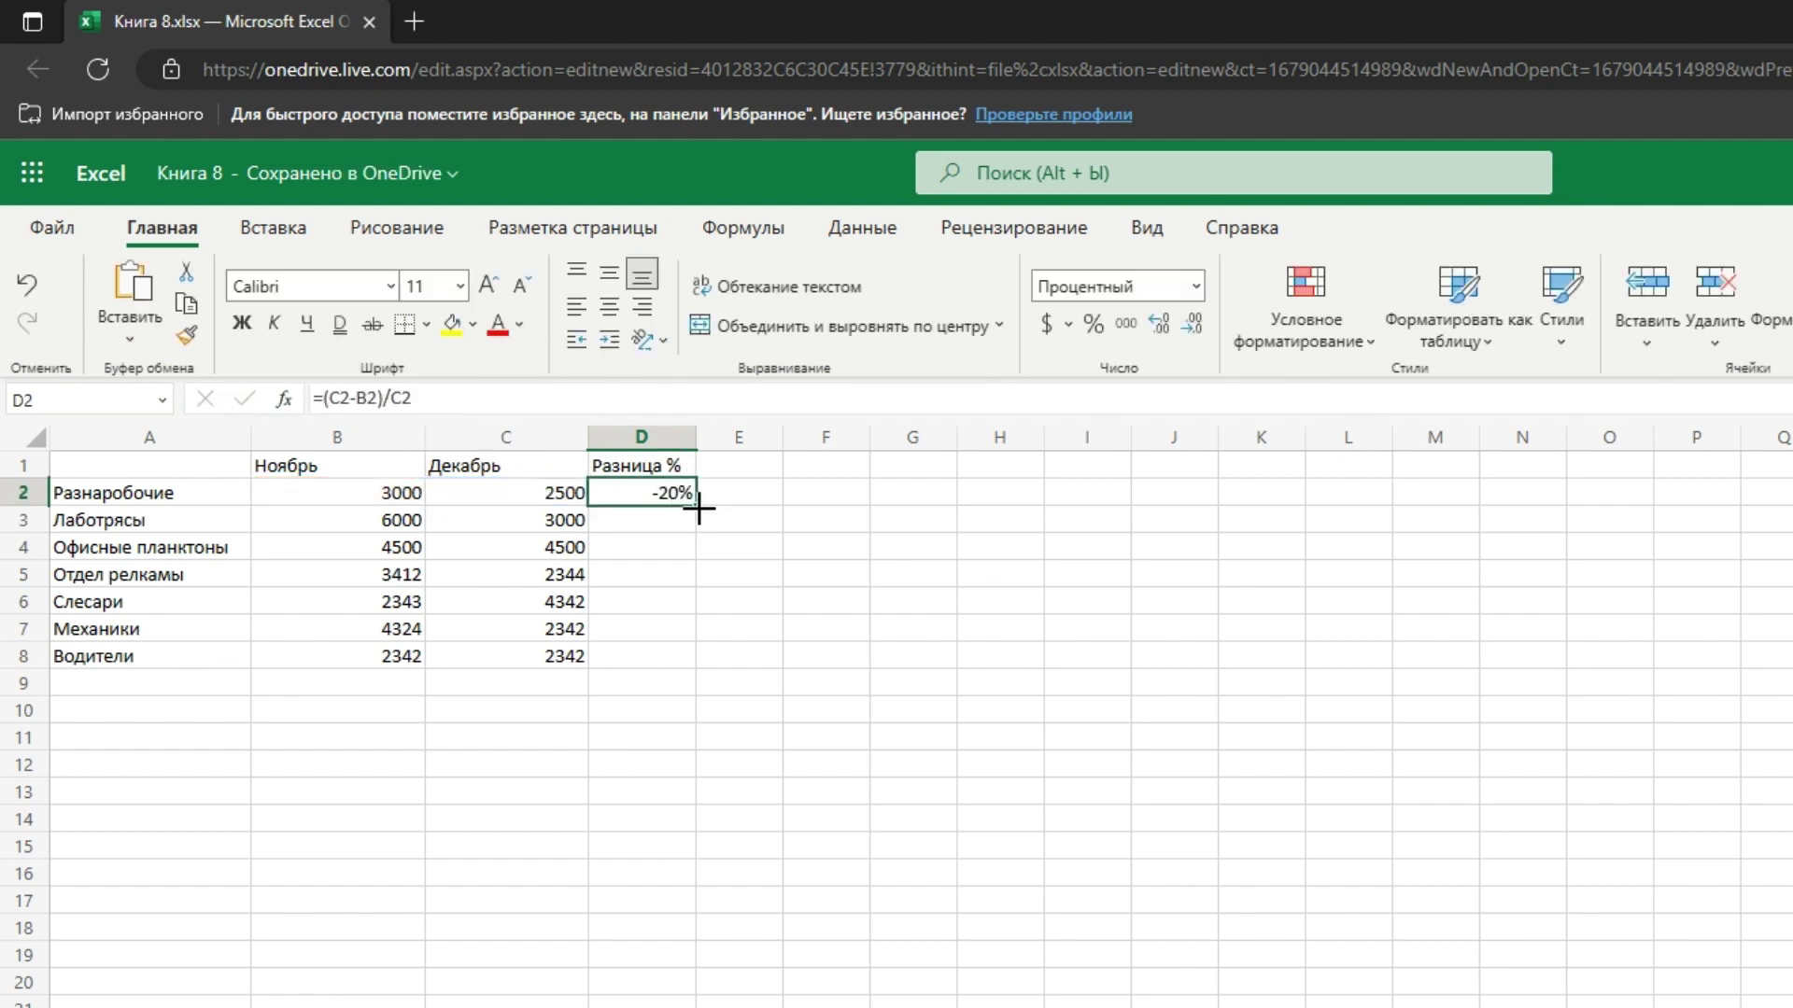
drag(696, 506, 666, 659)
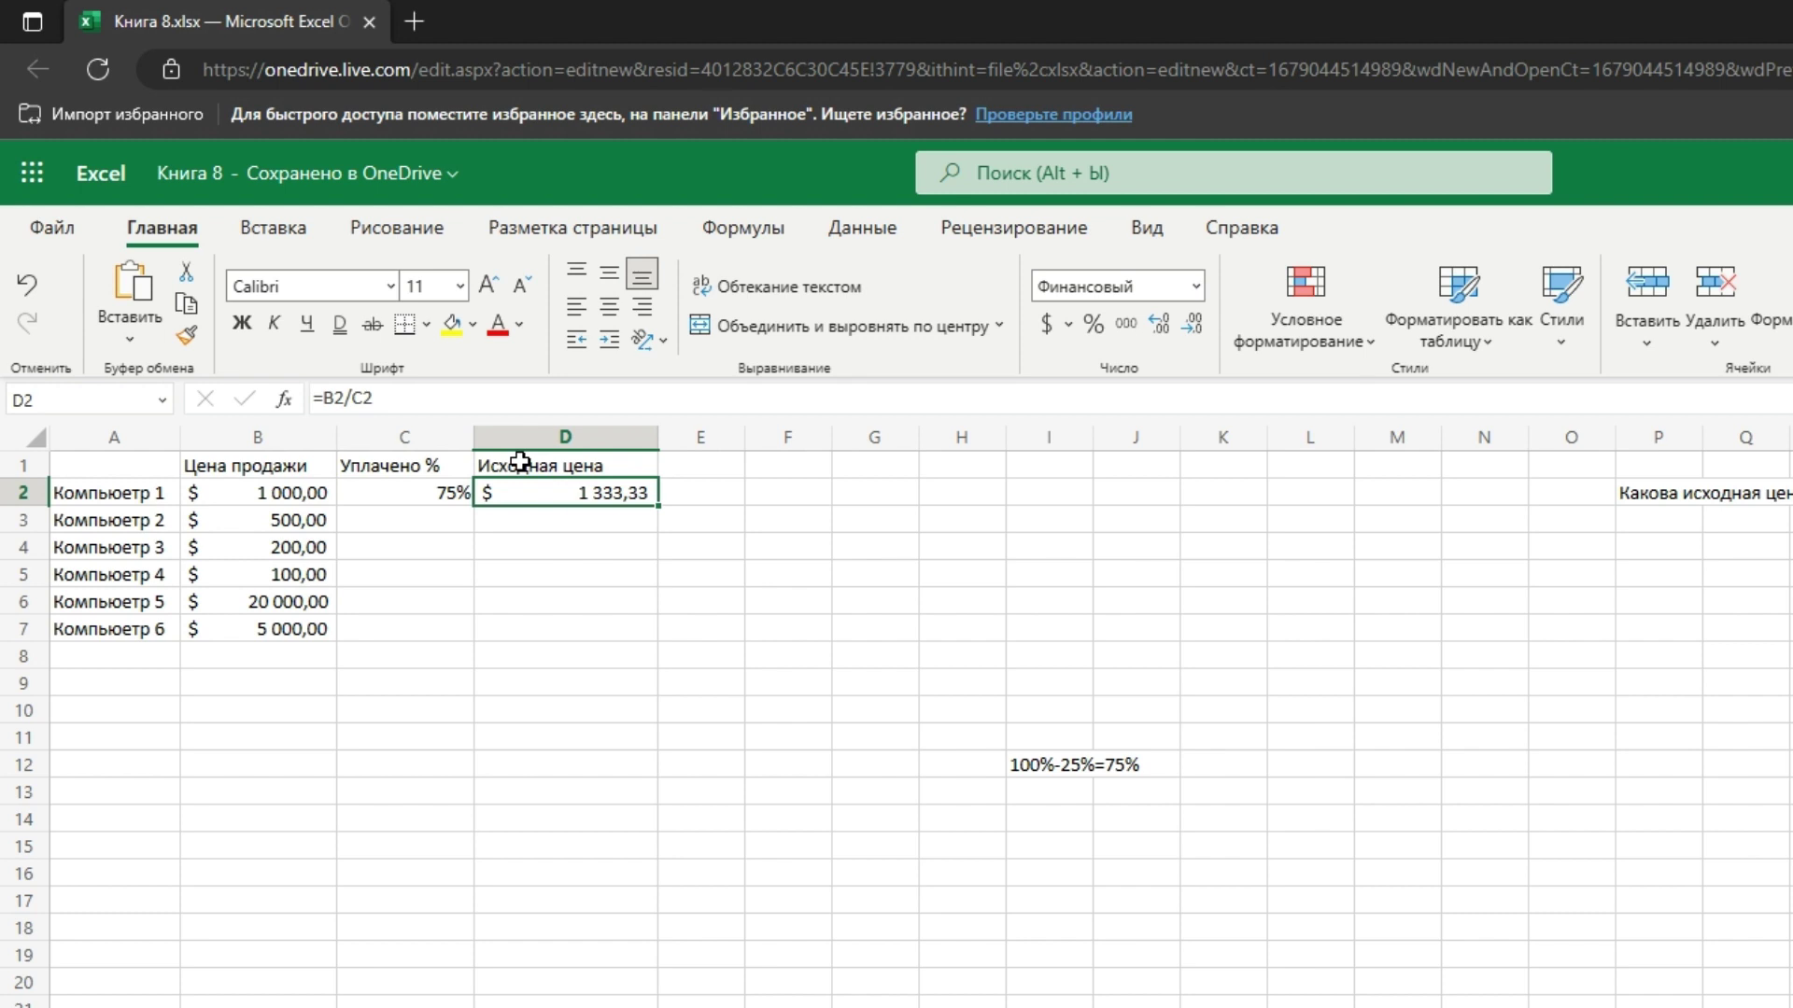
click(1048, 775)
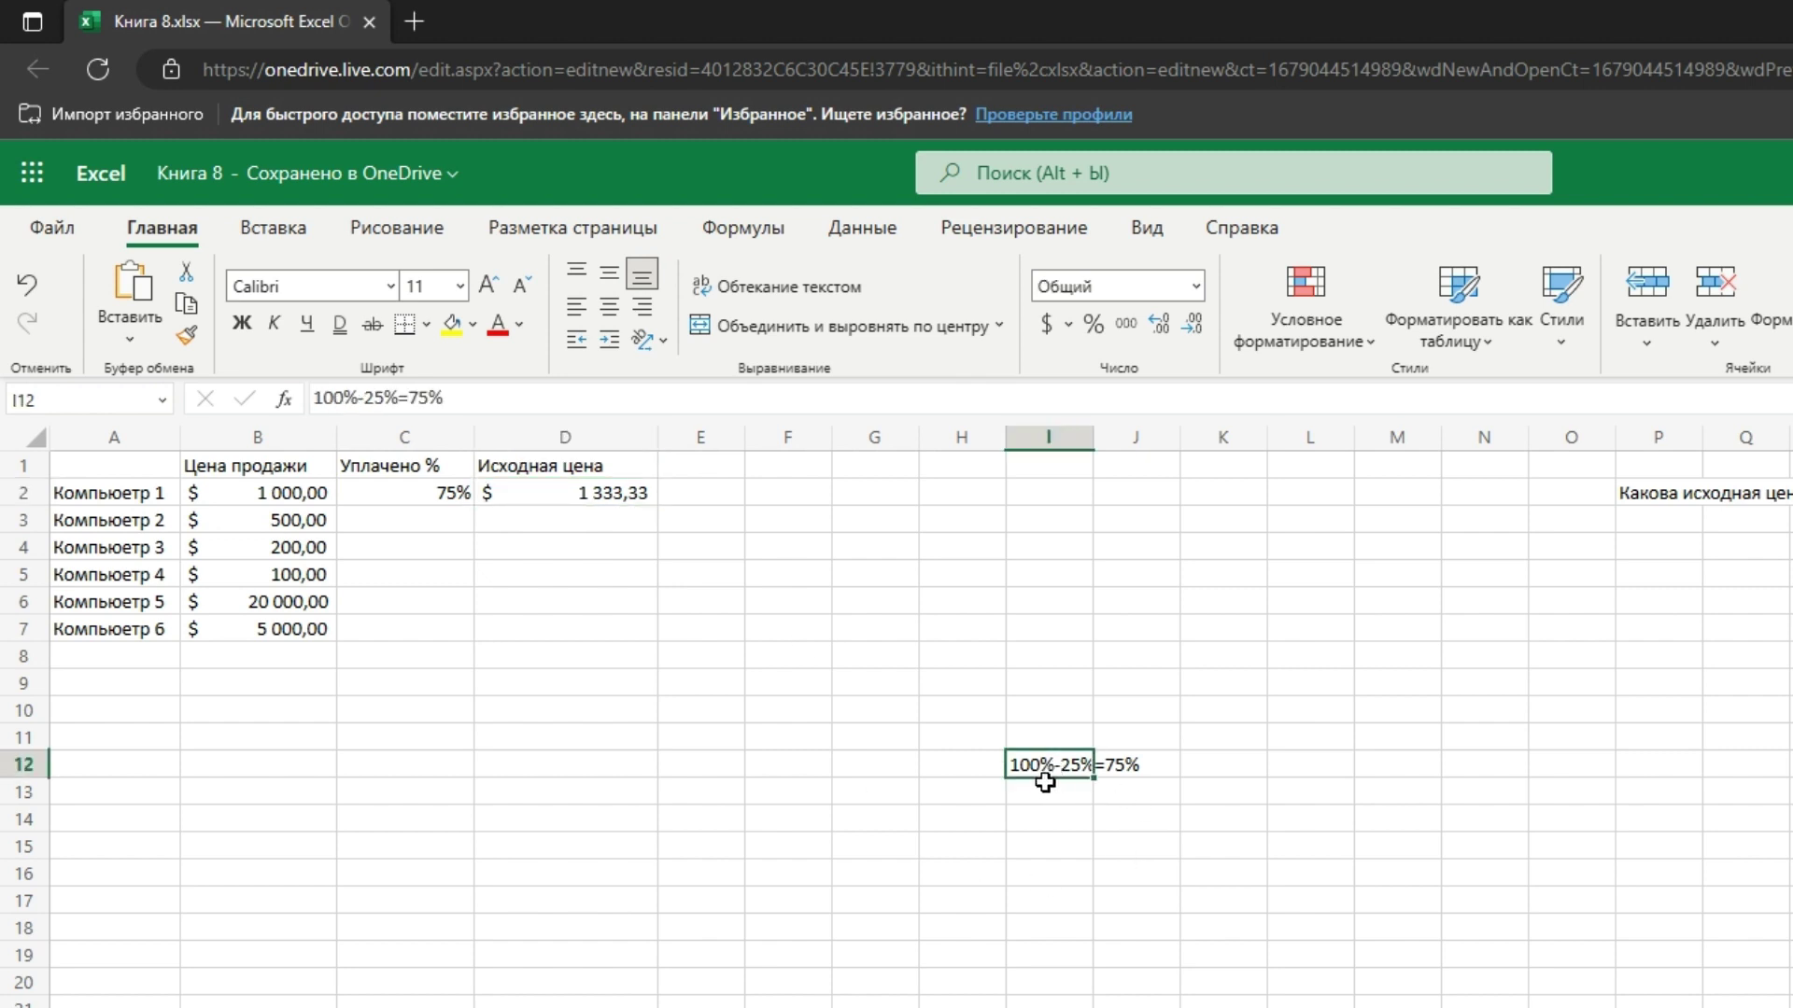
click(431, 496)
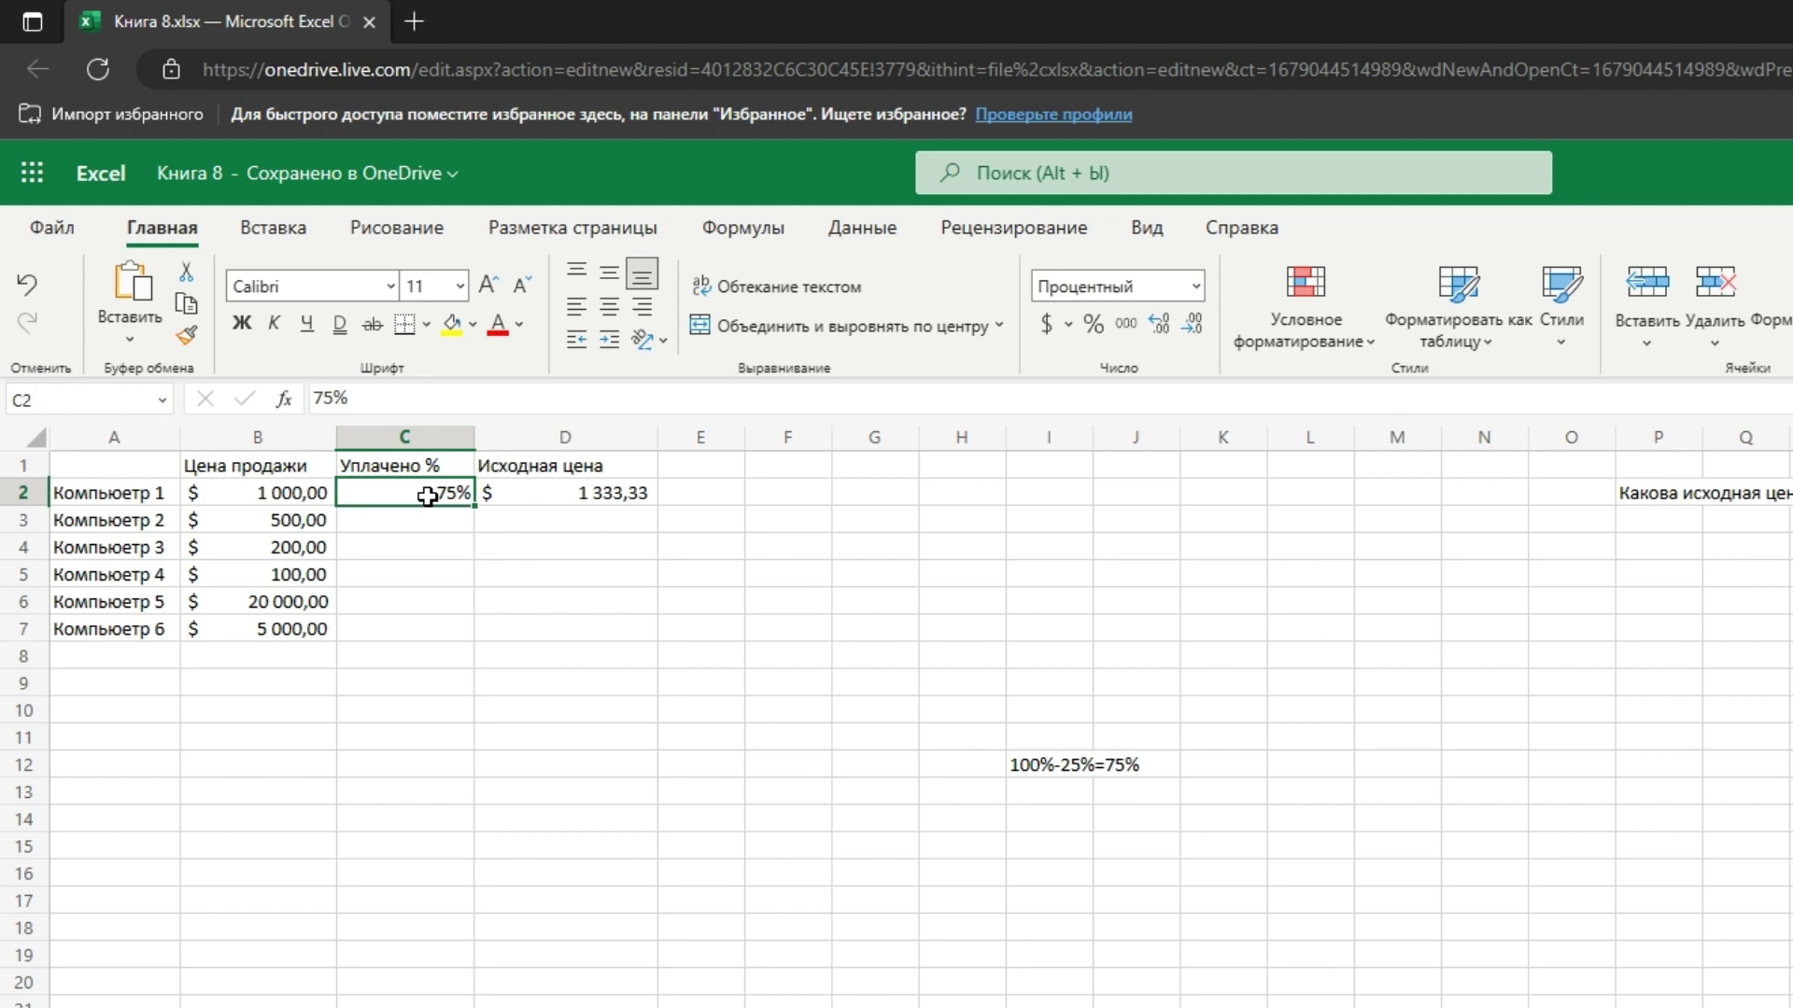
click(290, 494)
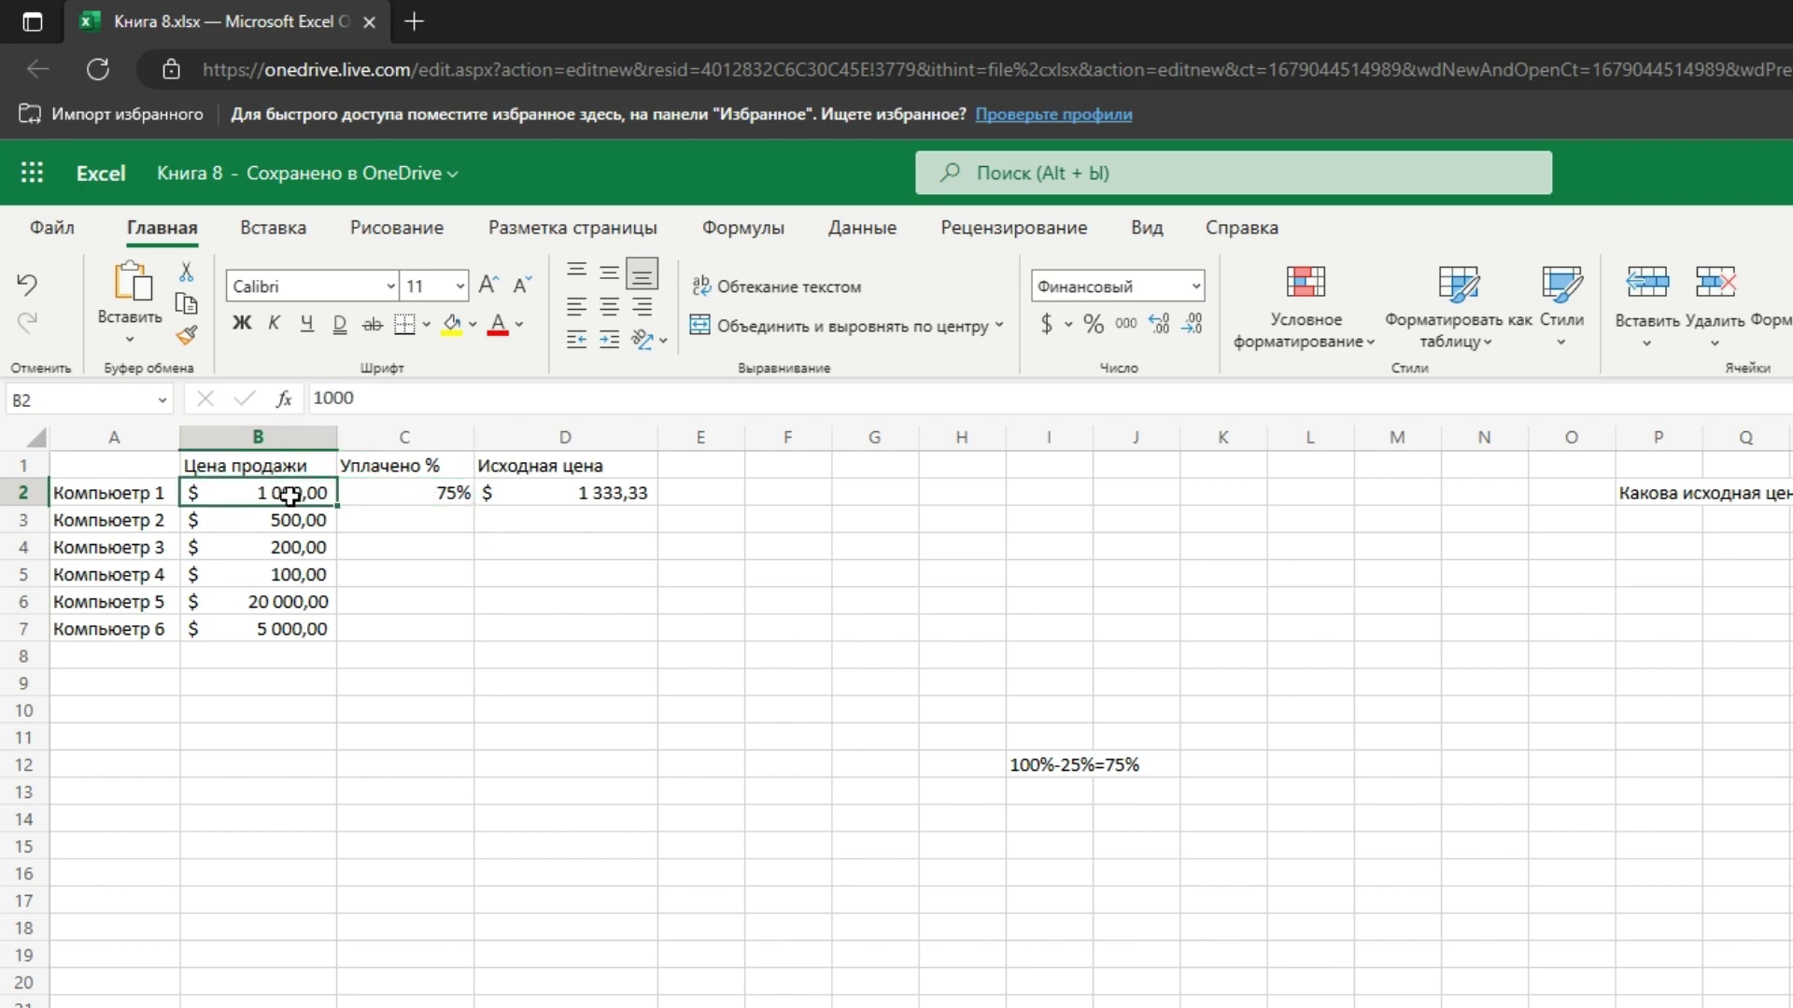
click(439, 500)
click(567, 493)
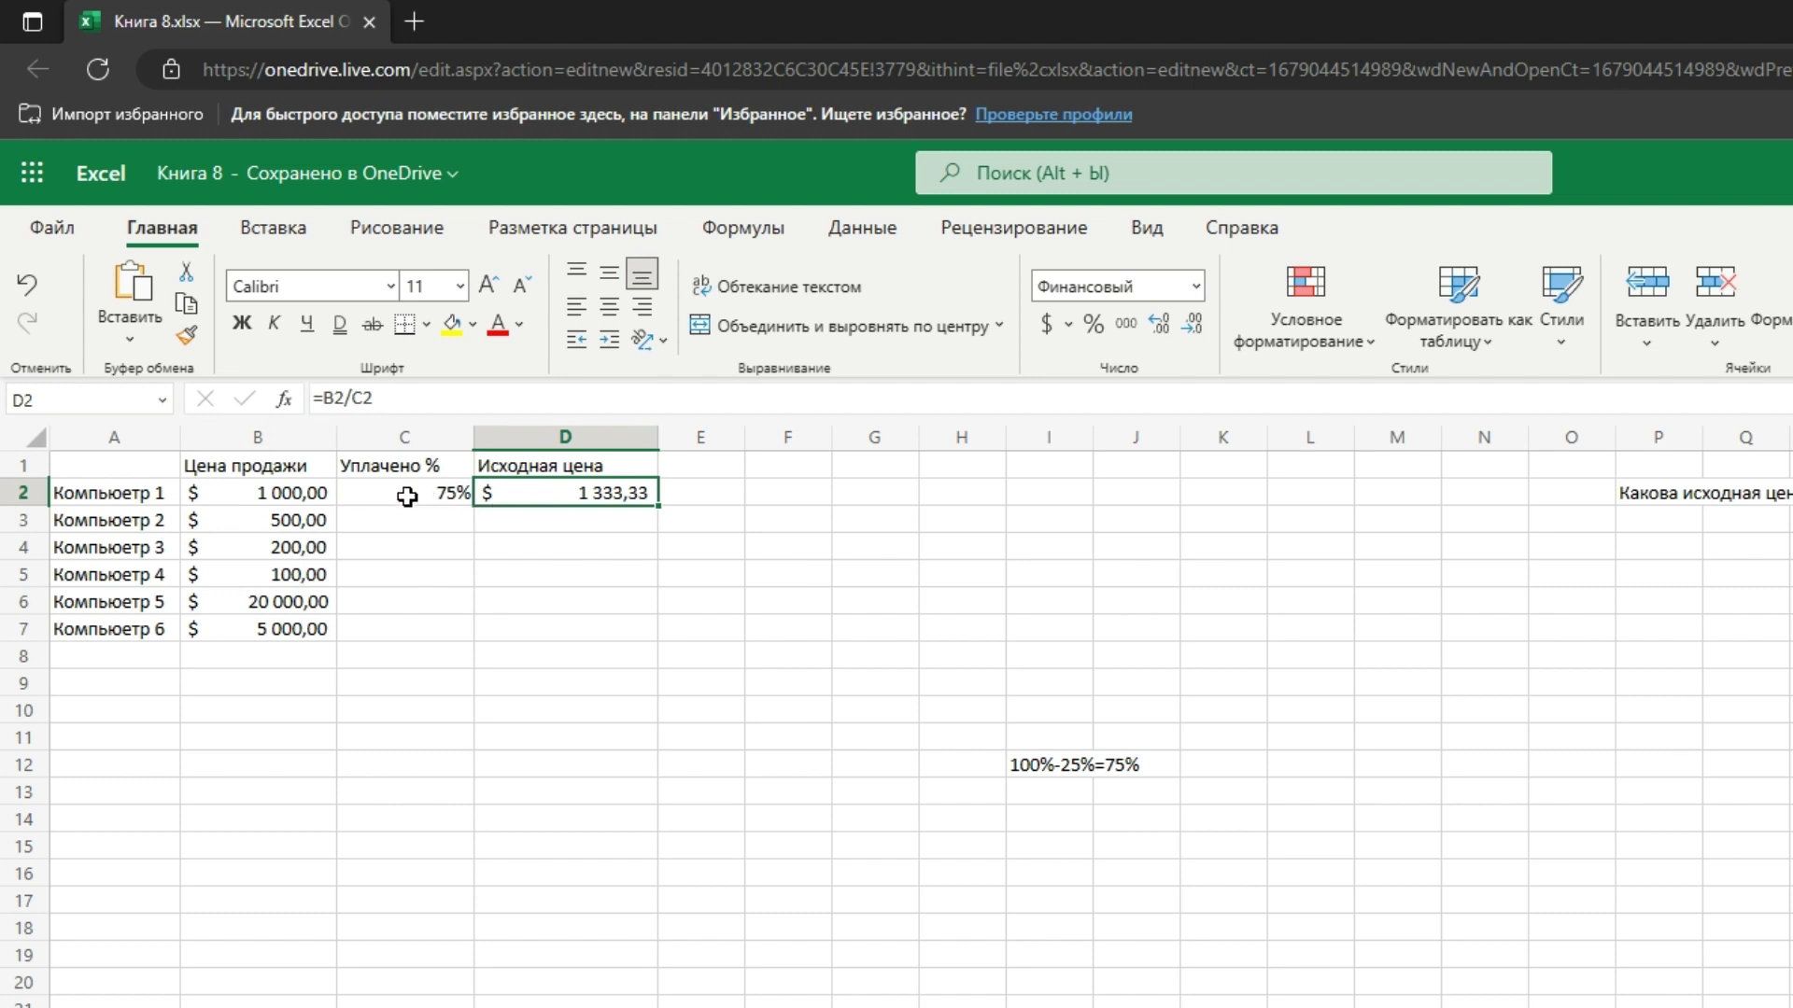
click(271, 494)
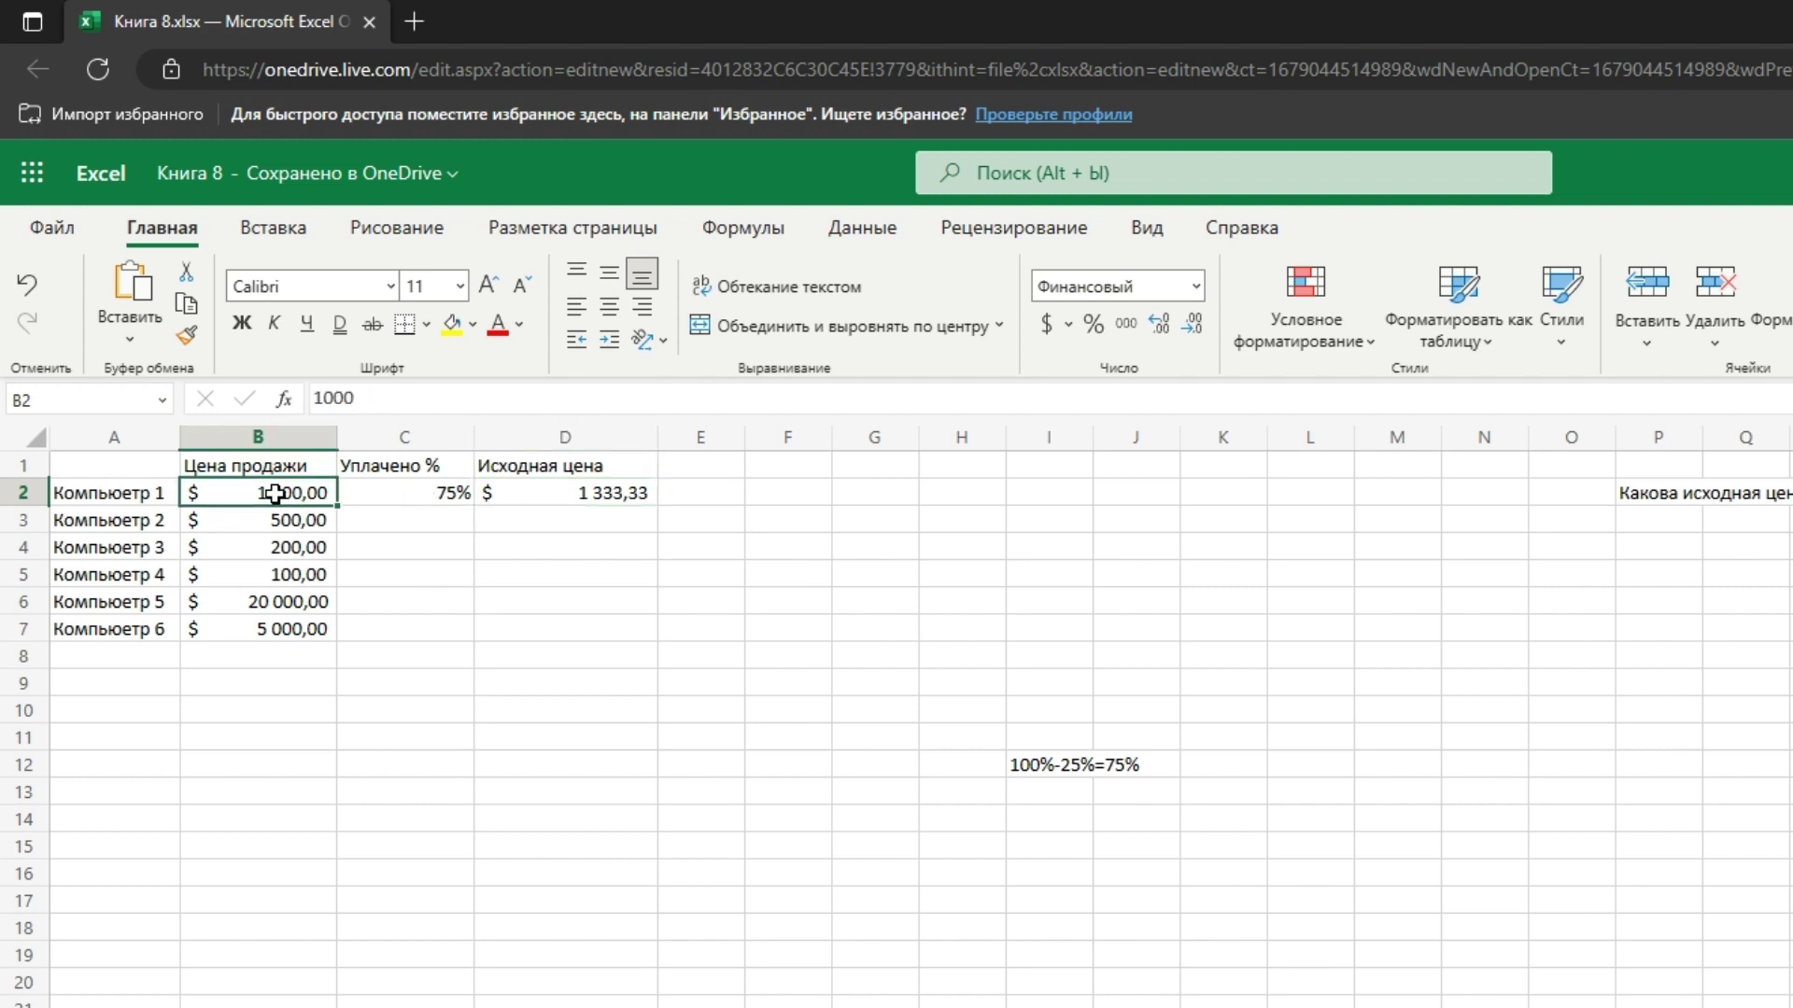
click(432, 492)
click(601, 492)
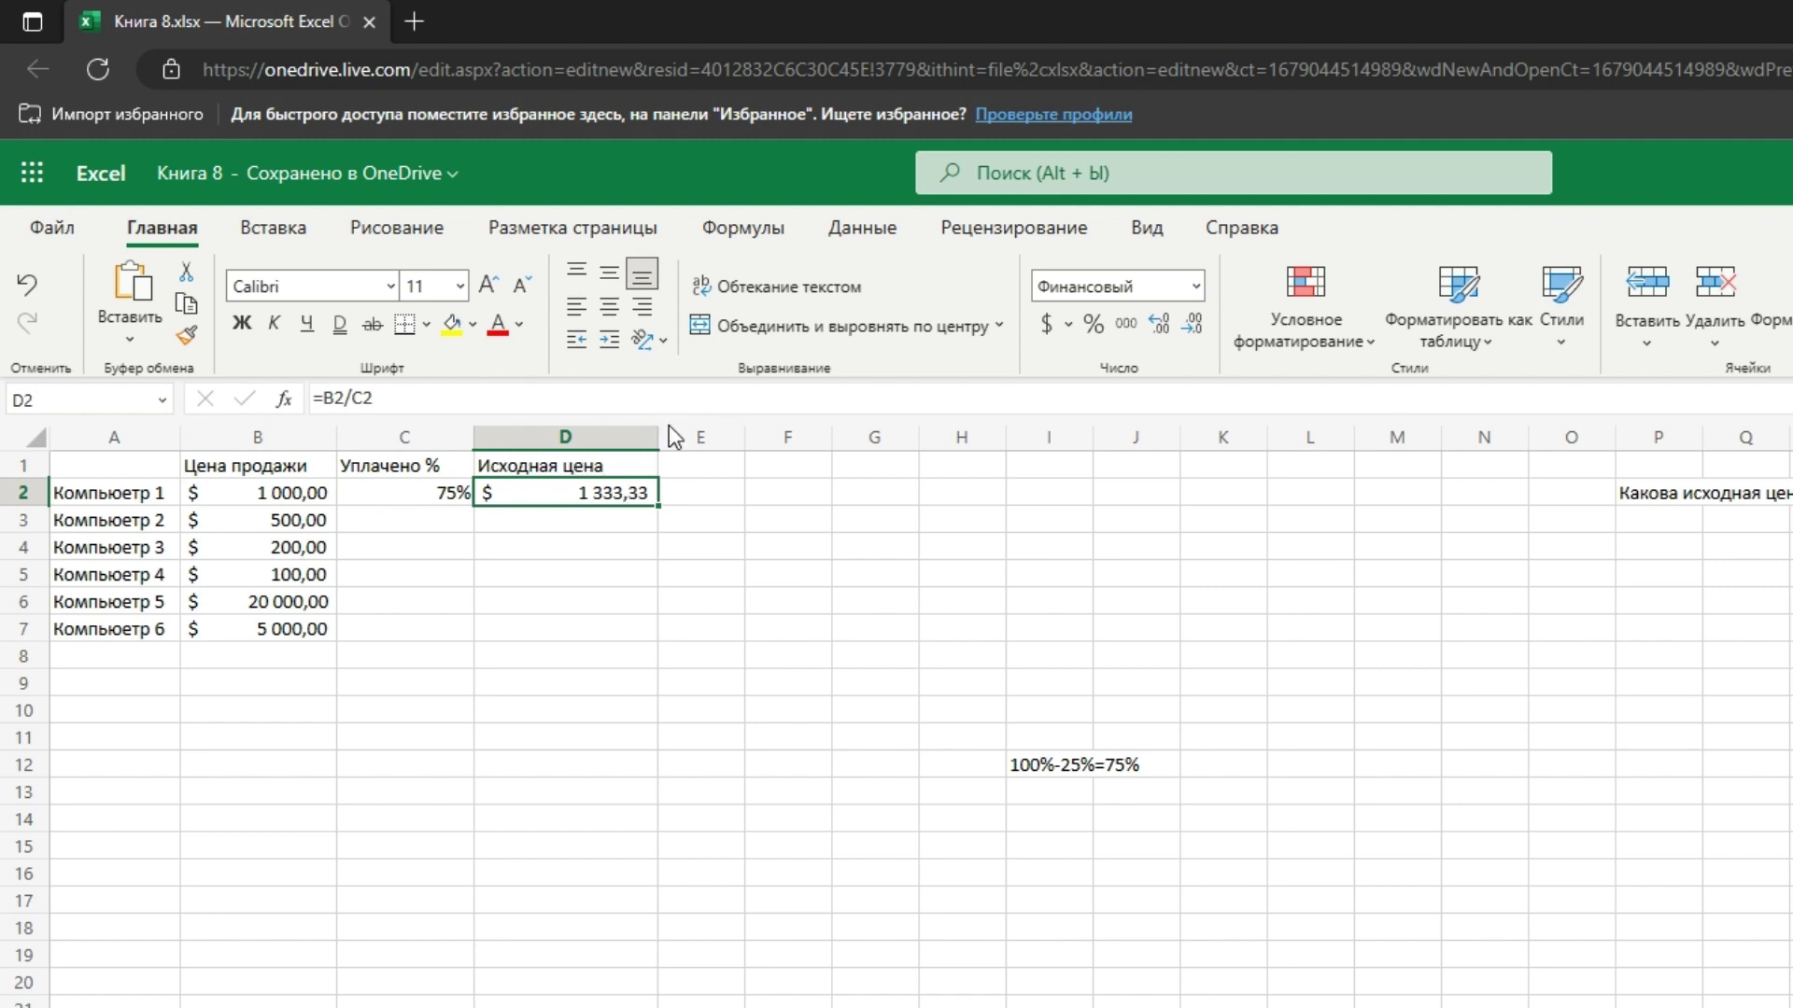
- Fill the 75% paid share from C2 down to C7
double_click(441, 522)
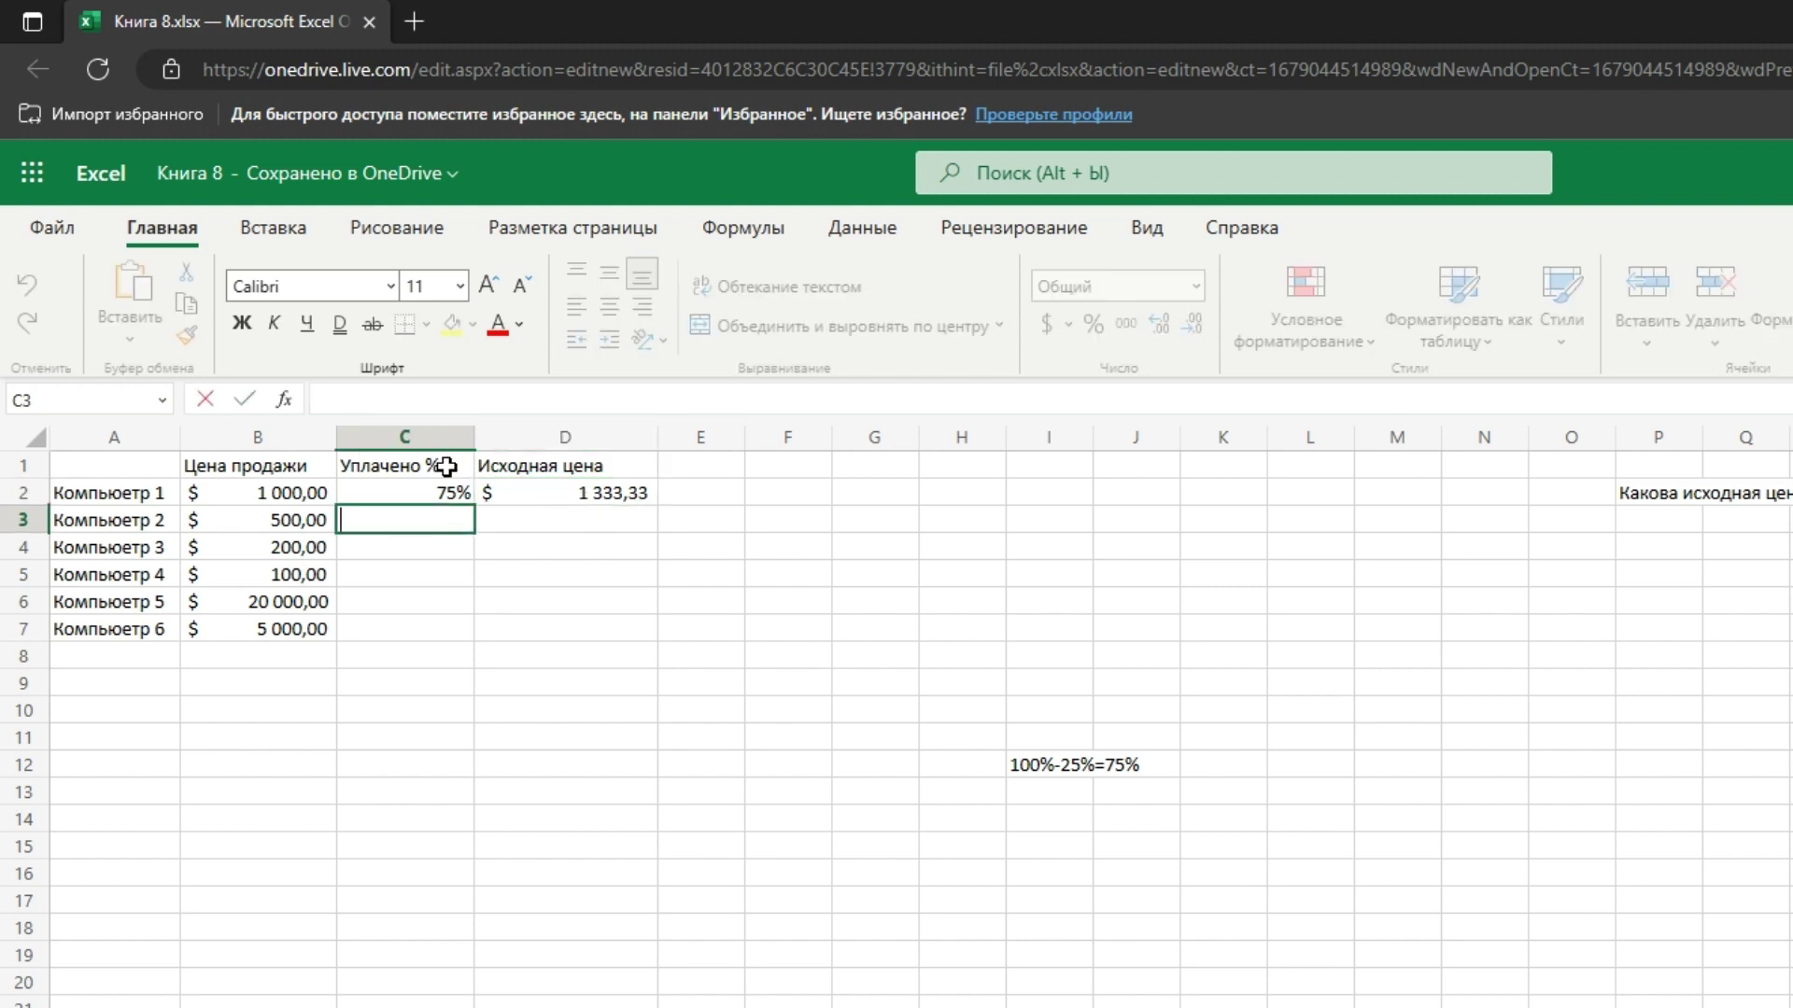
click(458, 490)
drag(475, 505, 445, 635)
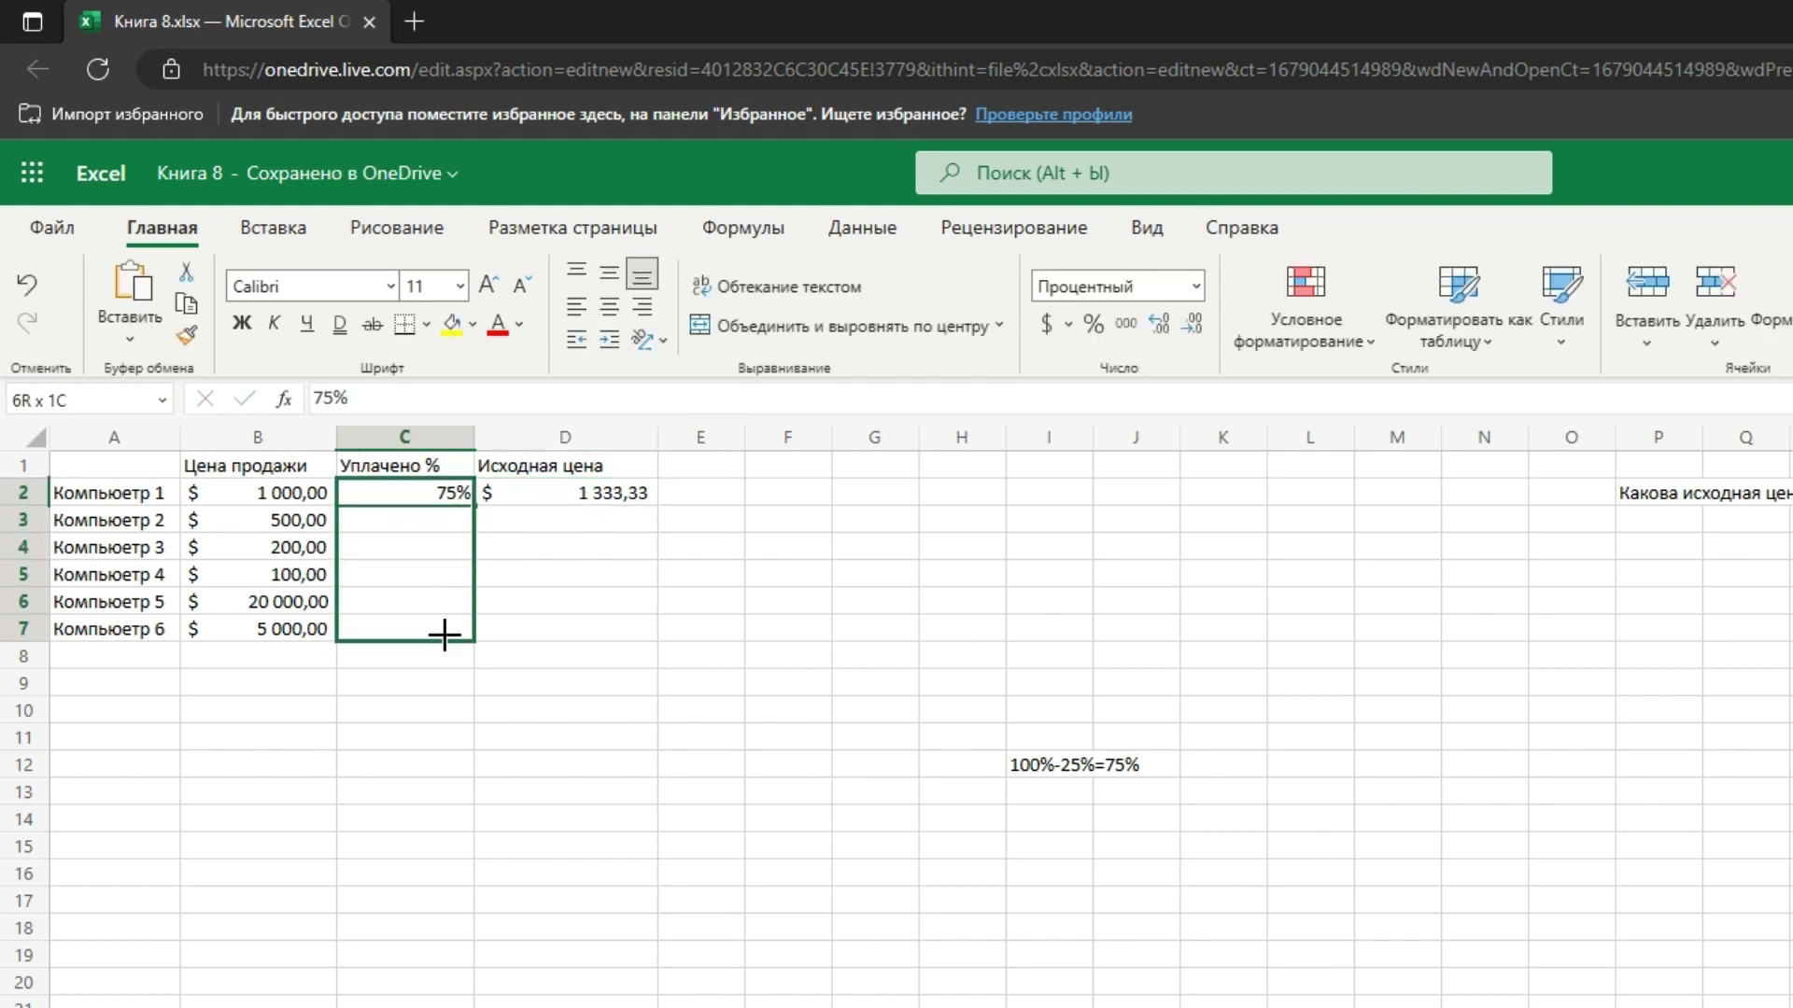
- Copy the original-price formula from D2 down to D7 and check its number format
click(597, 492)
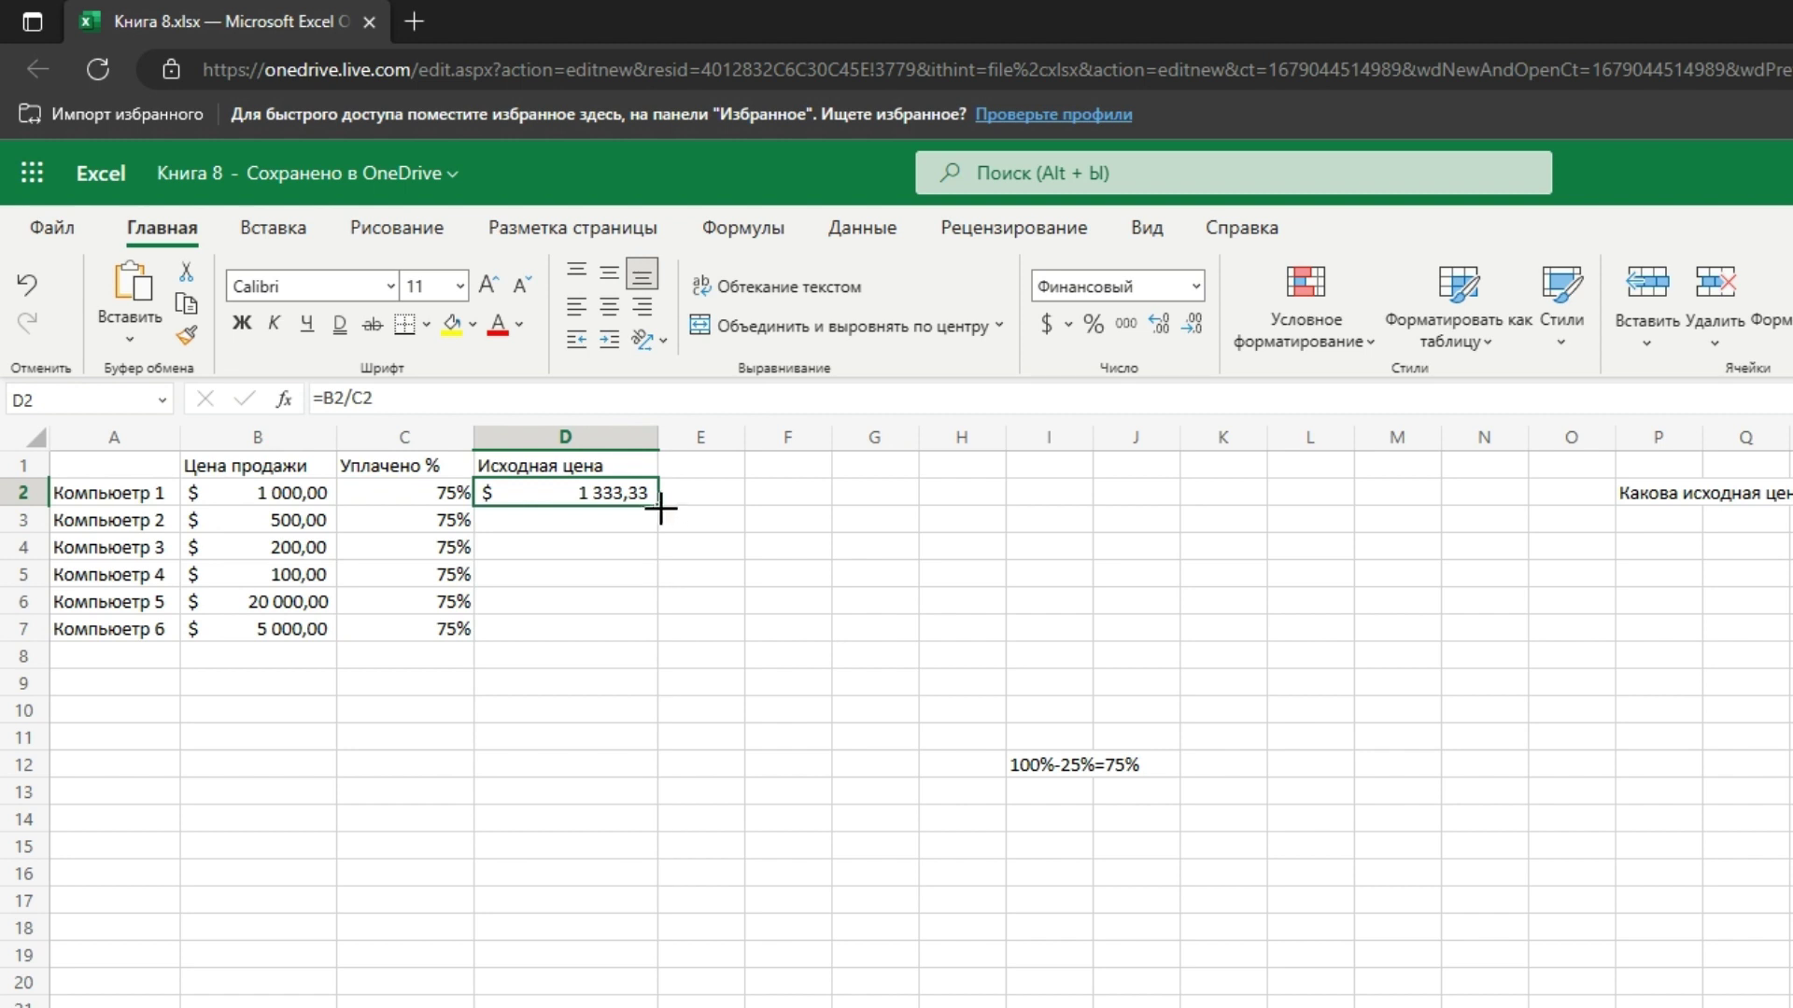
drag(660, 507, 639, 624)
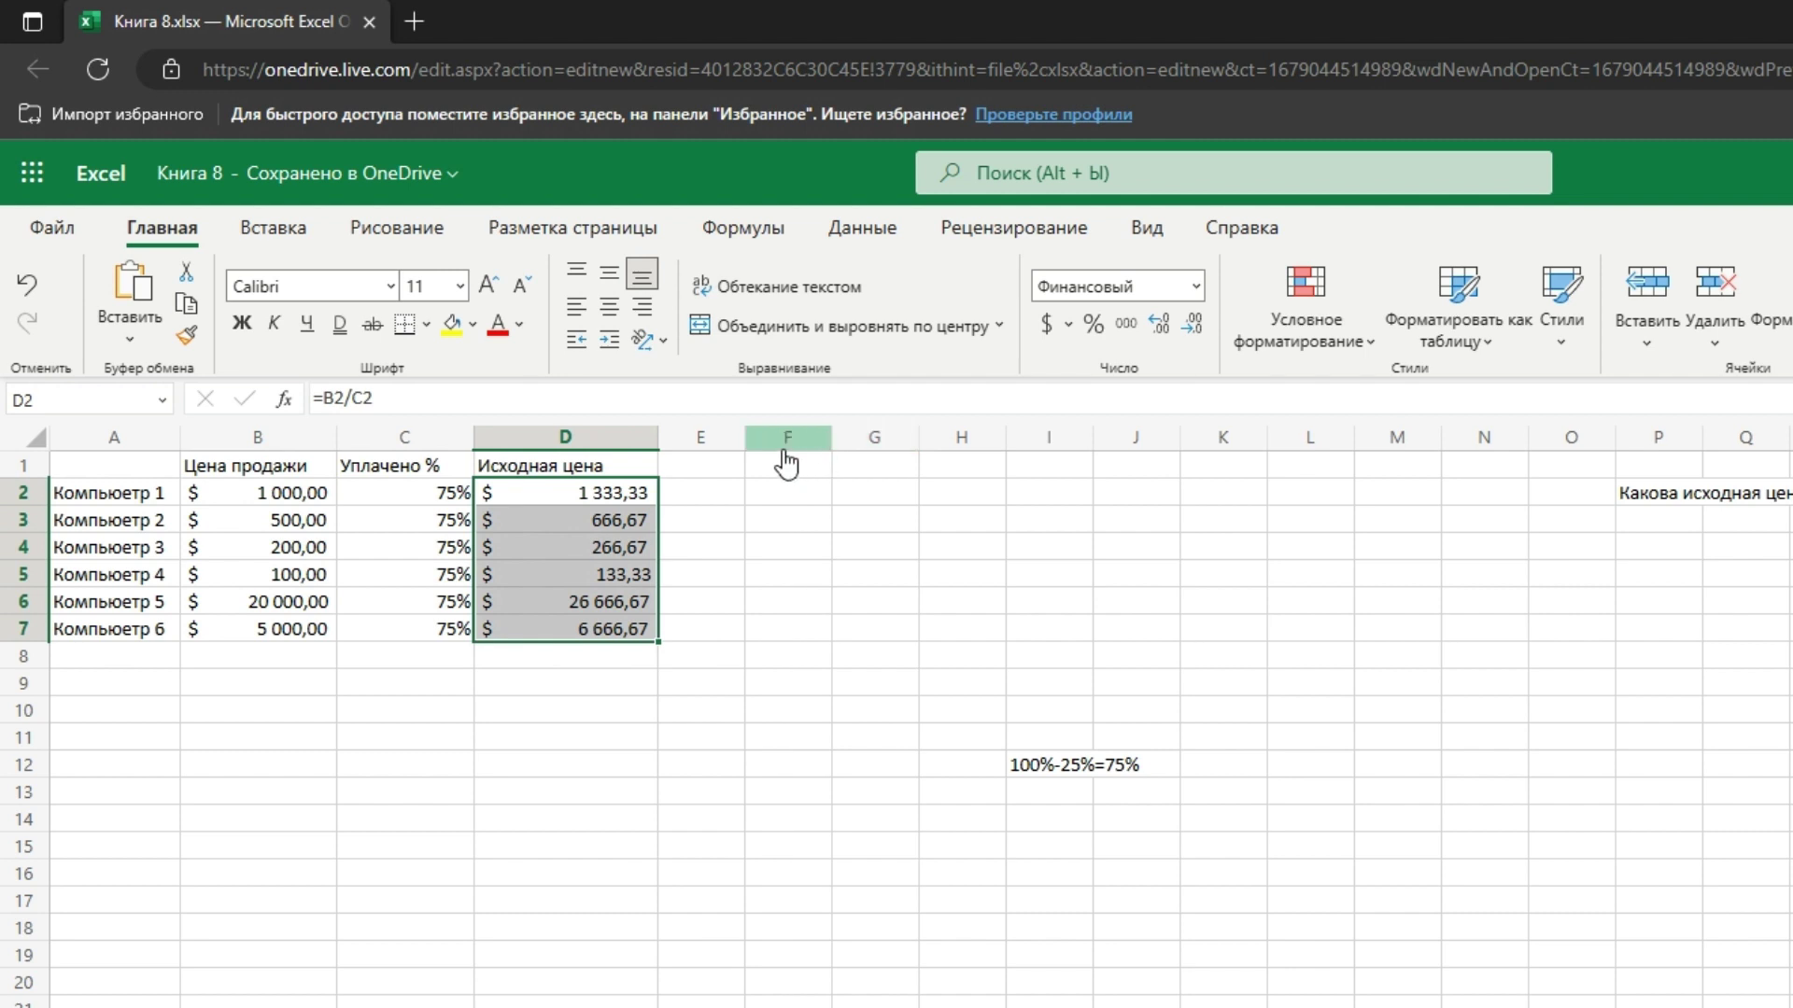
click(1118, 288)
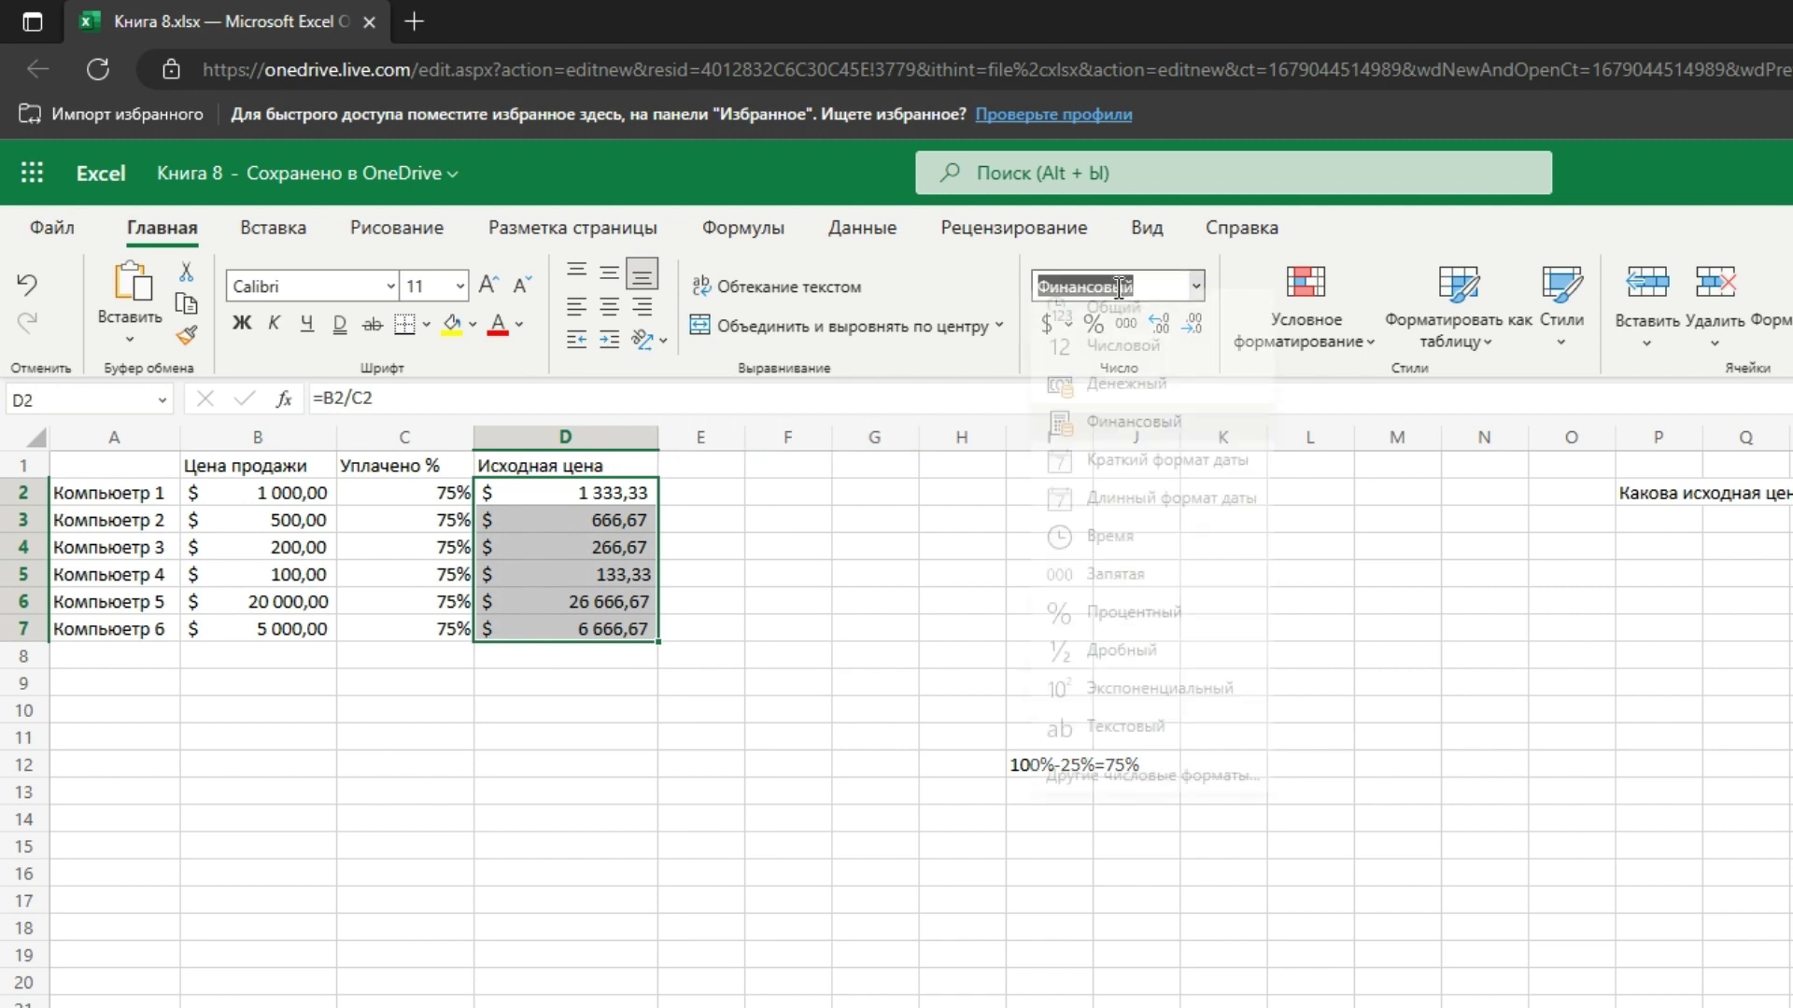
click(1211, 297)
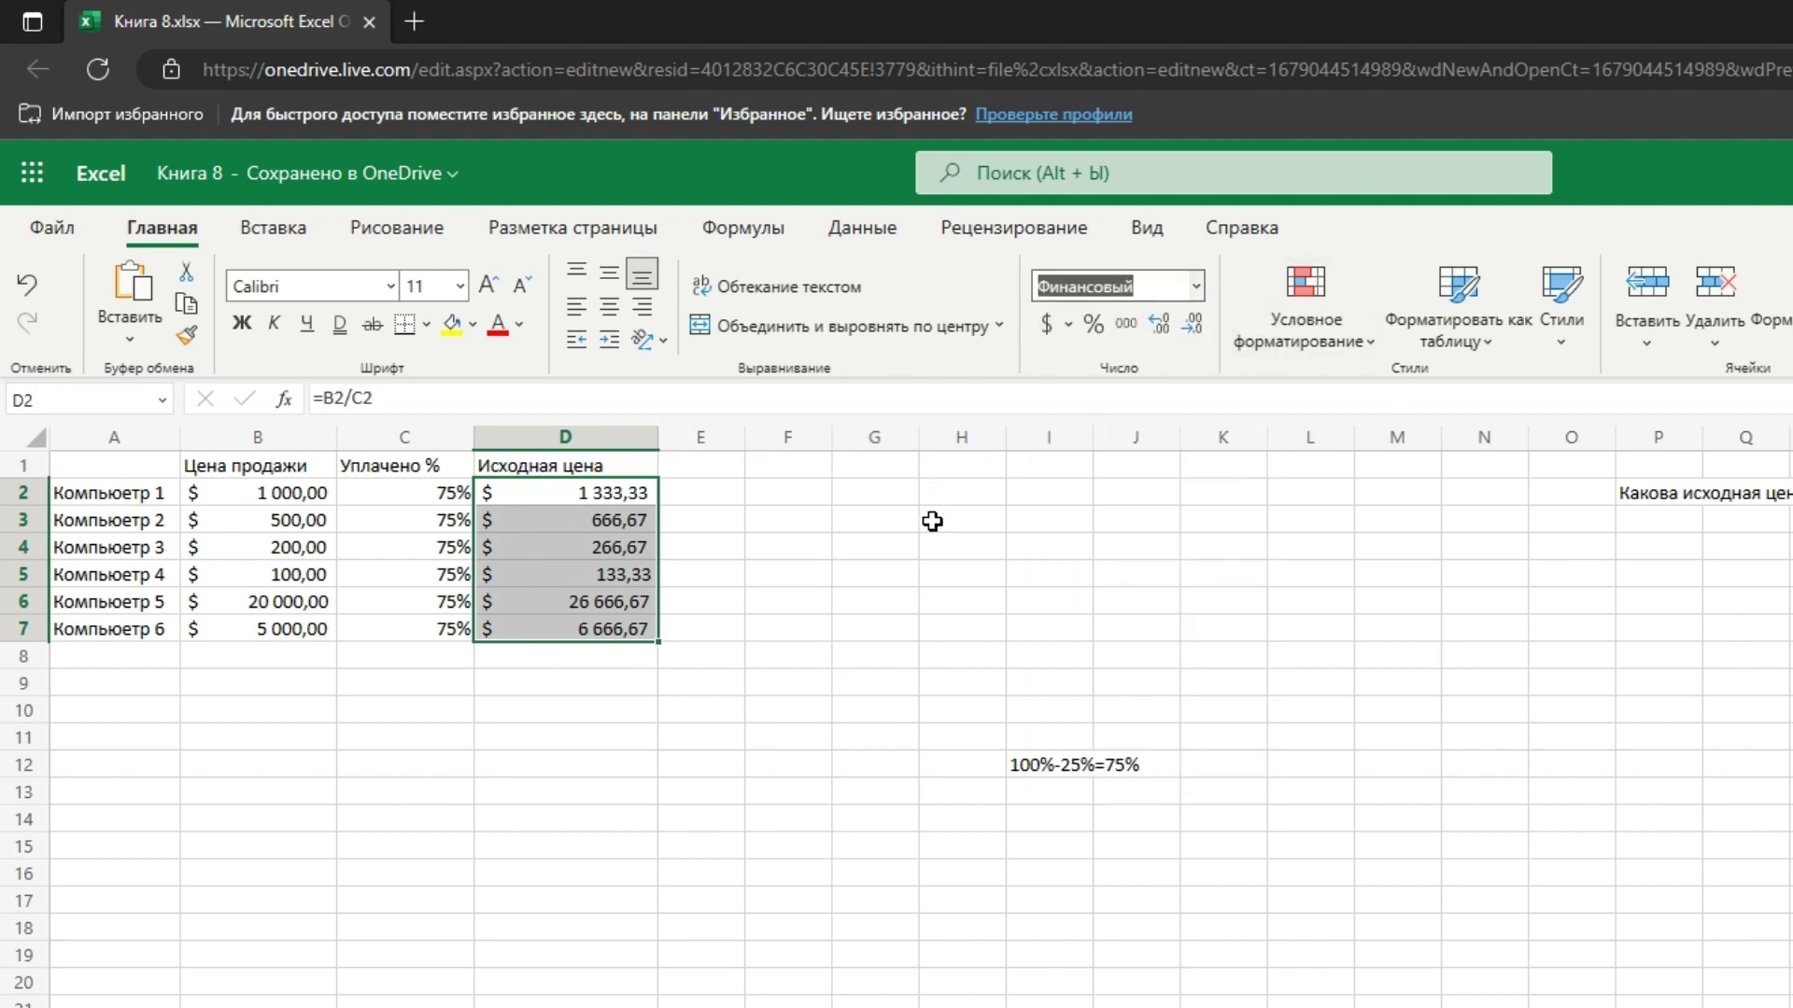
click(598, 608)
click(595, 484)
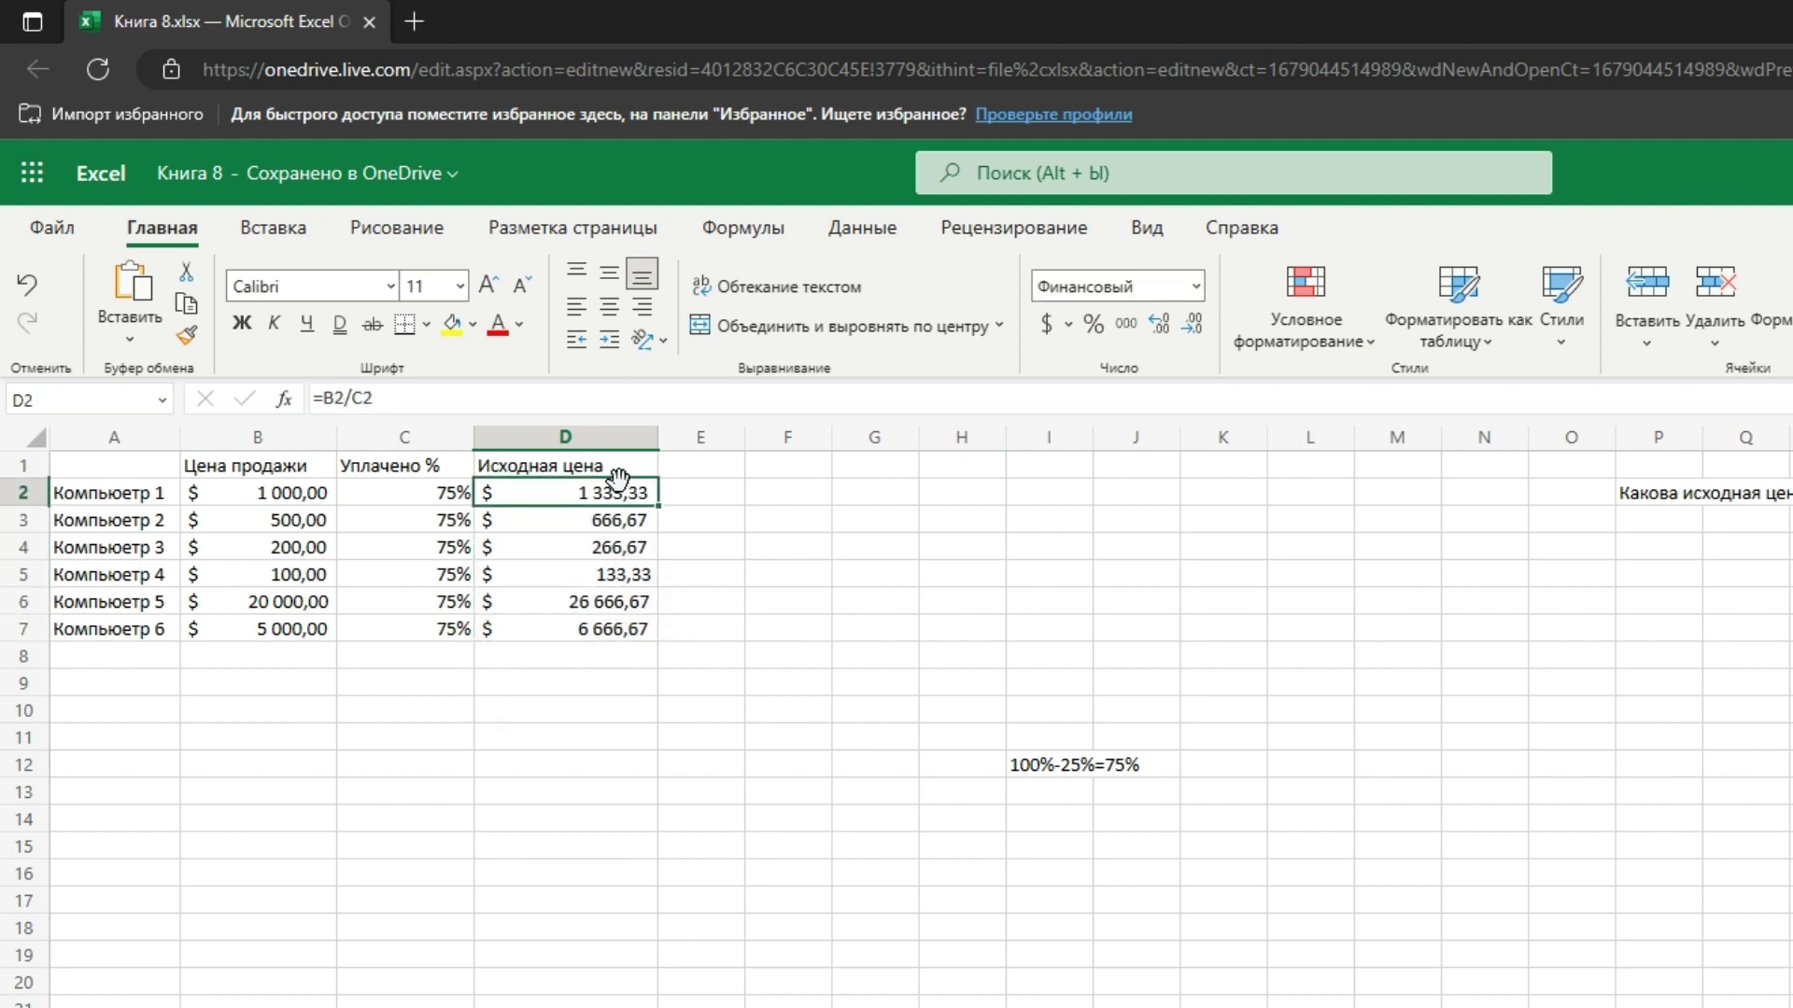